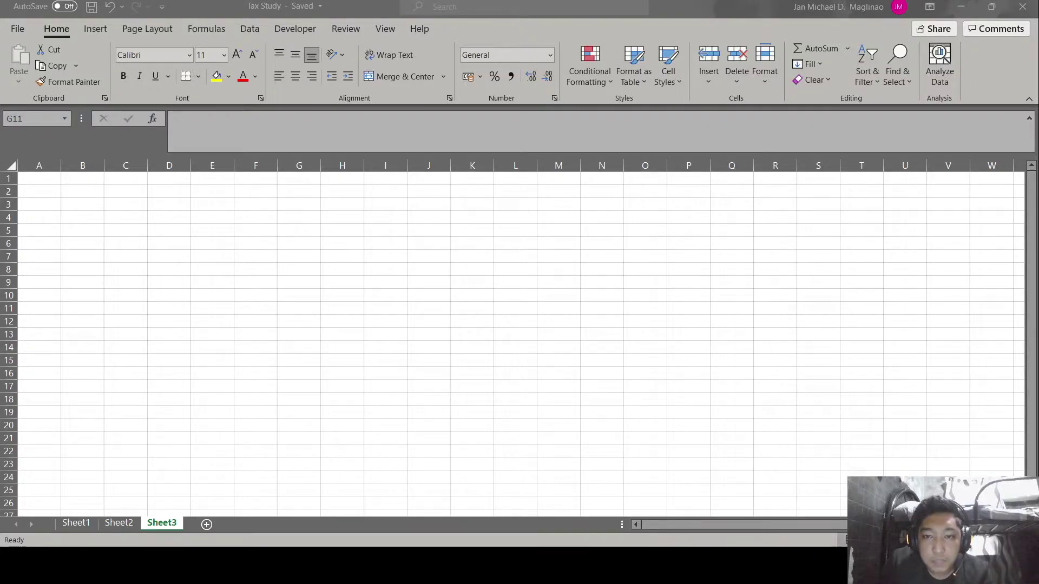
- Paste the copied picture of the graduated income tax rates table into Sheet3 and move it near the sheet's upper-left corner
key("alt+Tab")
left_click(257, 219)
key("ctrl+v")
left_click_drag(650, 278, 467, 252)
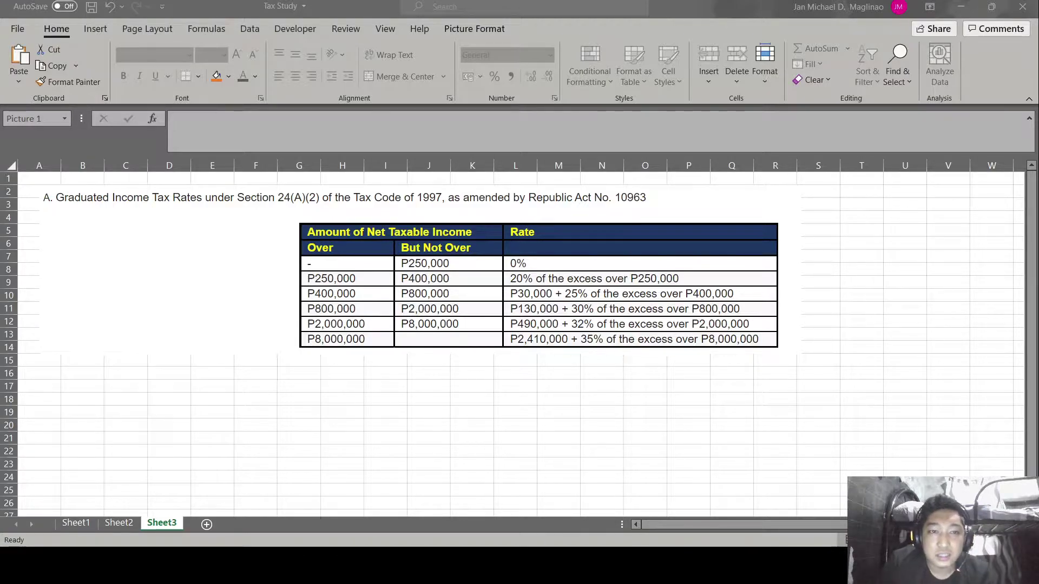
- Review the graduated income tax rates table and delete its picture from Sheet3
left_click(797, 250)
key("alt+Tab")
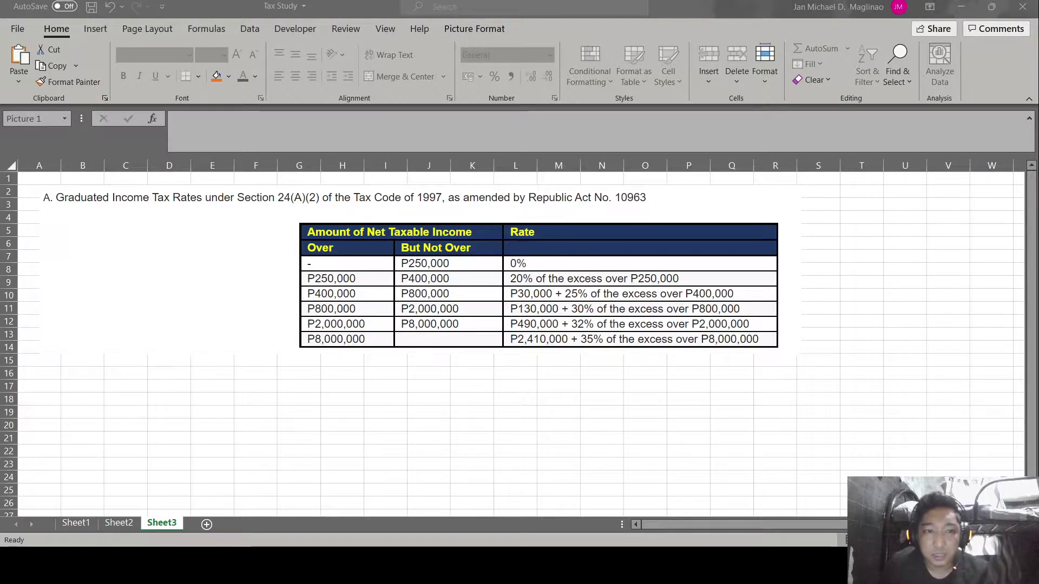
left_click(719, 274)
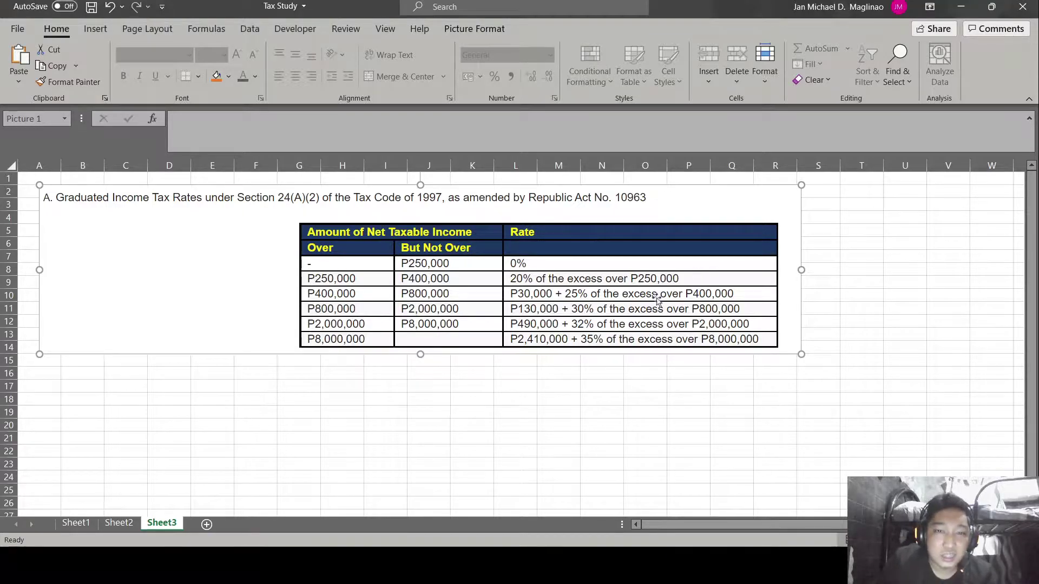
key("alt+Tab")
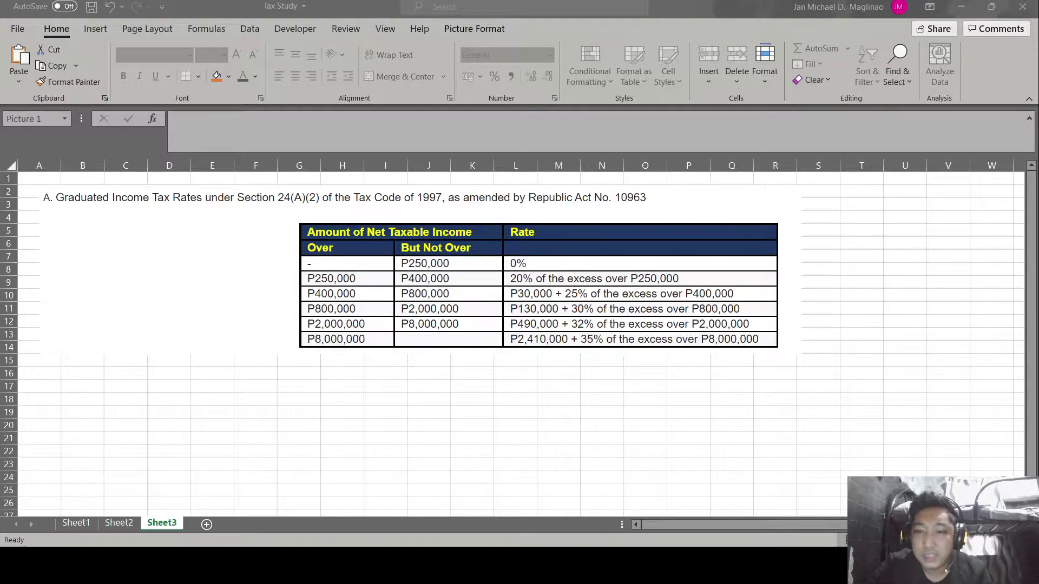
left_click(594, 232)
key("Delete")
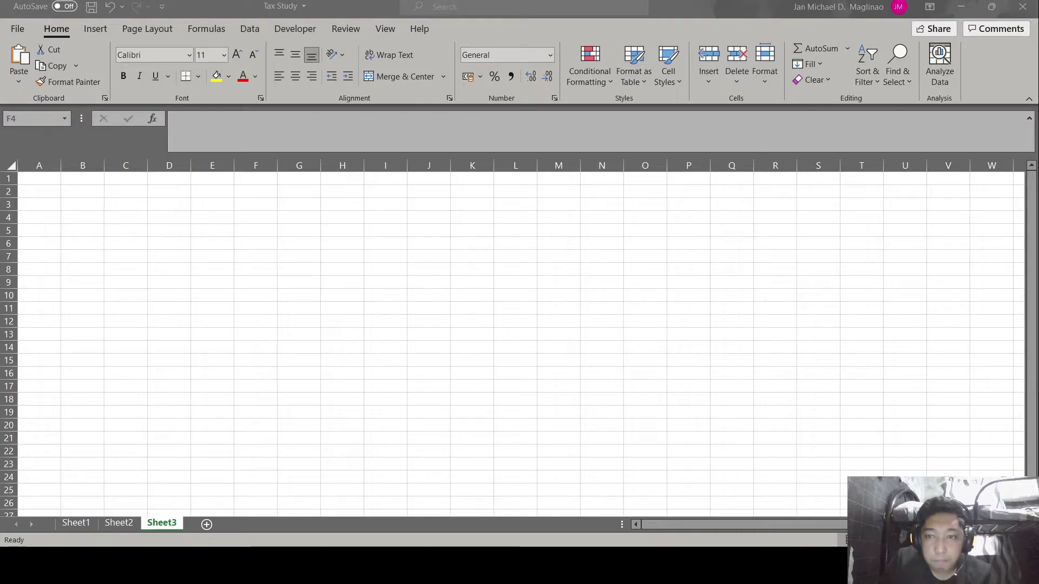
- Paste the copied picture of the tax rules for purely self-employed individuals into Sheet3 and move it to the sheet's upper-left corner
key("alt+Tab")
key("ctrl+v")
left_click_drag(439, 287, 250, 250)
key("alt+Tab")
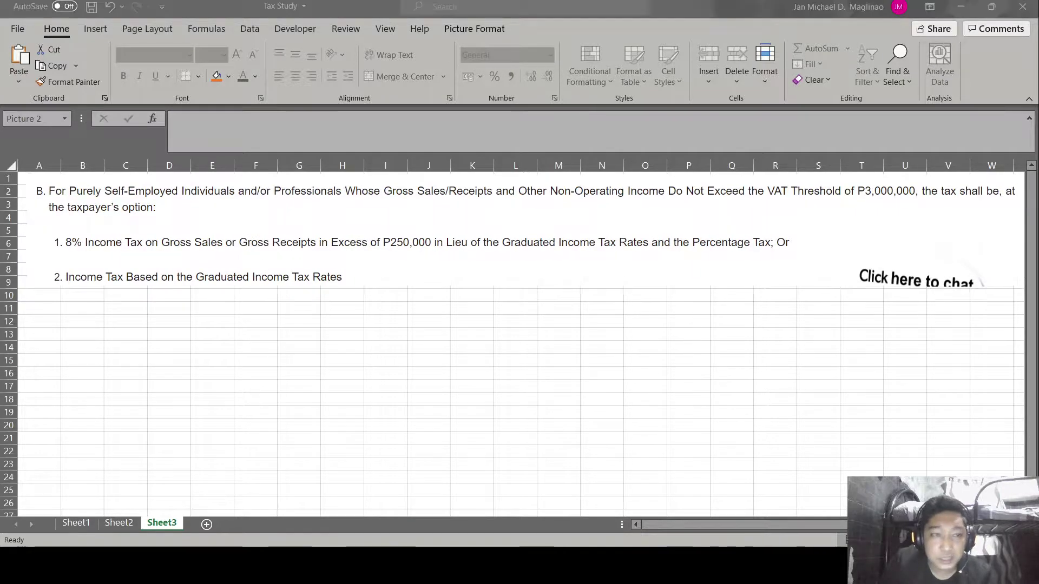
- Examine the P3,000,000 VAT threshold and the 8% and graduated tax options in the pasted picture
key("alt+Tab")
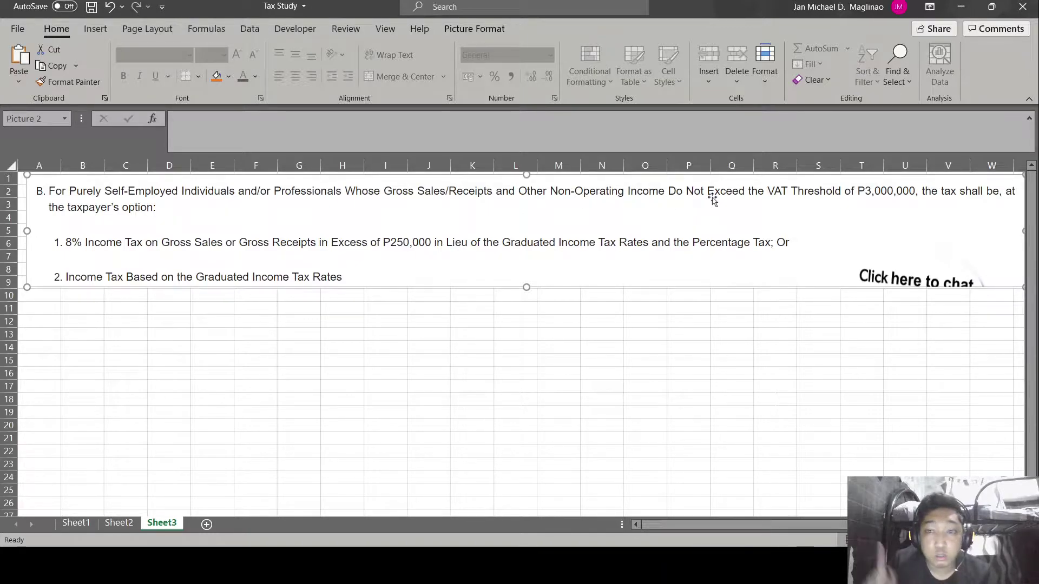
key("alt+Tab")
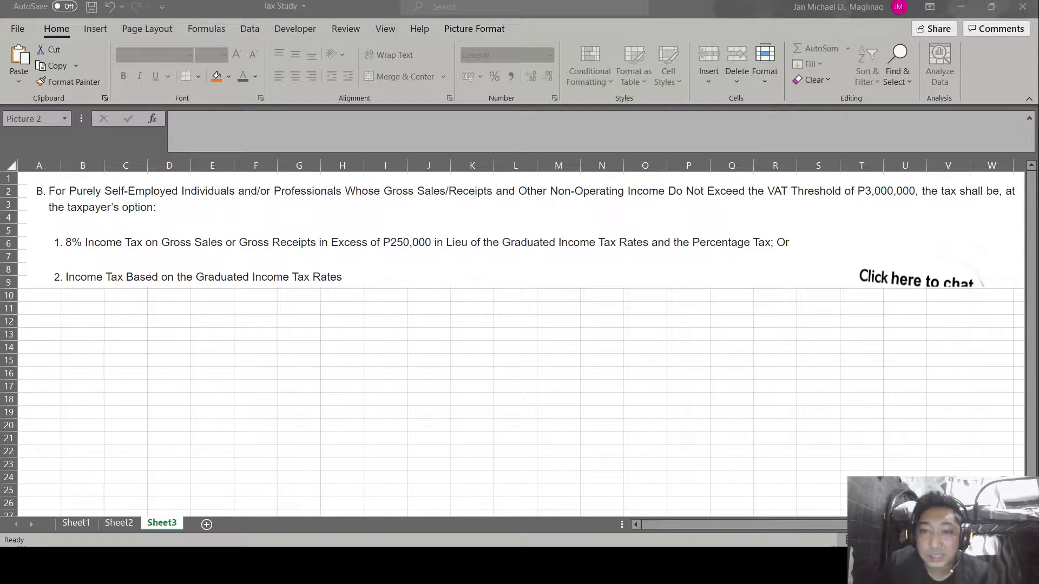
left_click(850, 201)
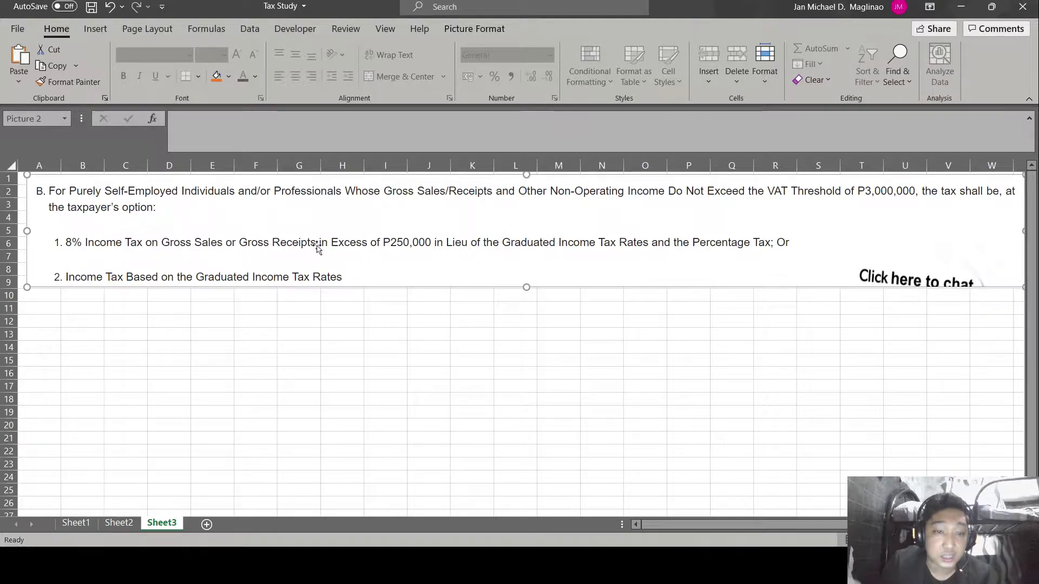
key("alt+Tab")
left_click(422, 244)
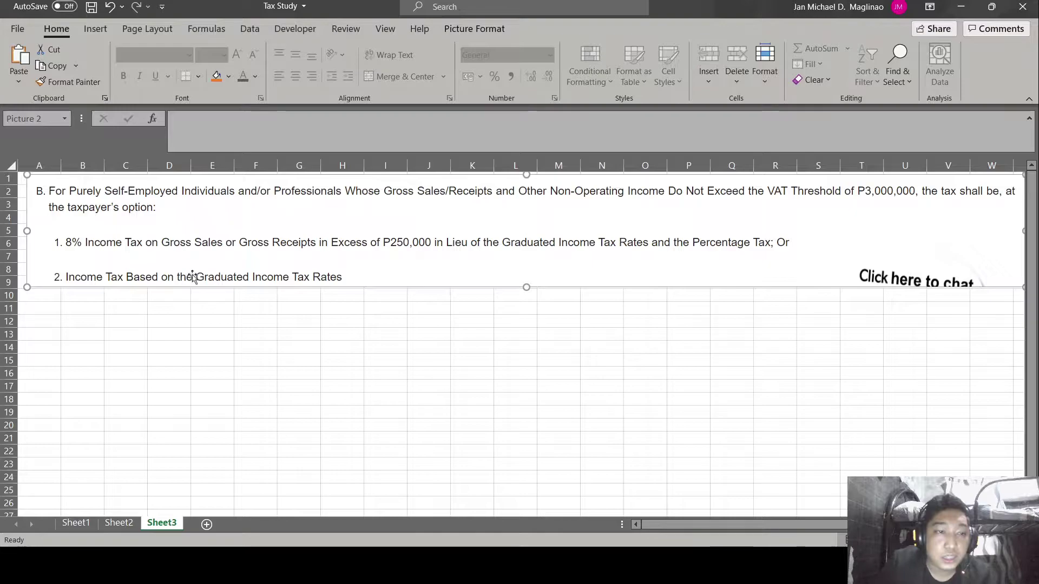
key("alt+Tab")
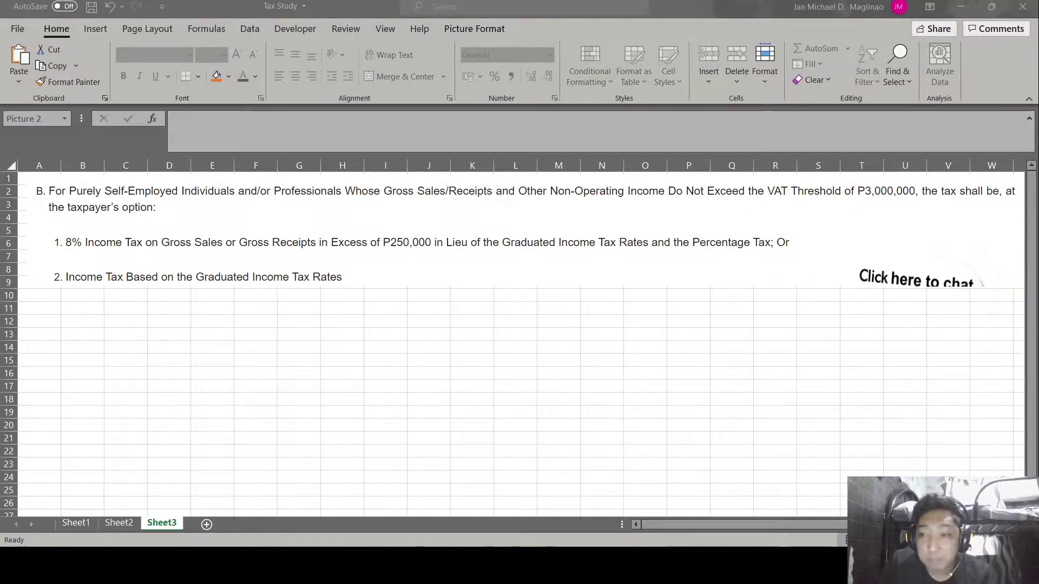
left_click(356, 283)
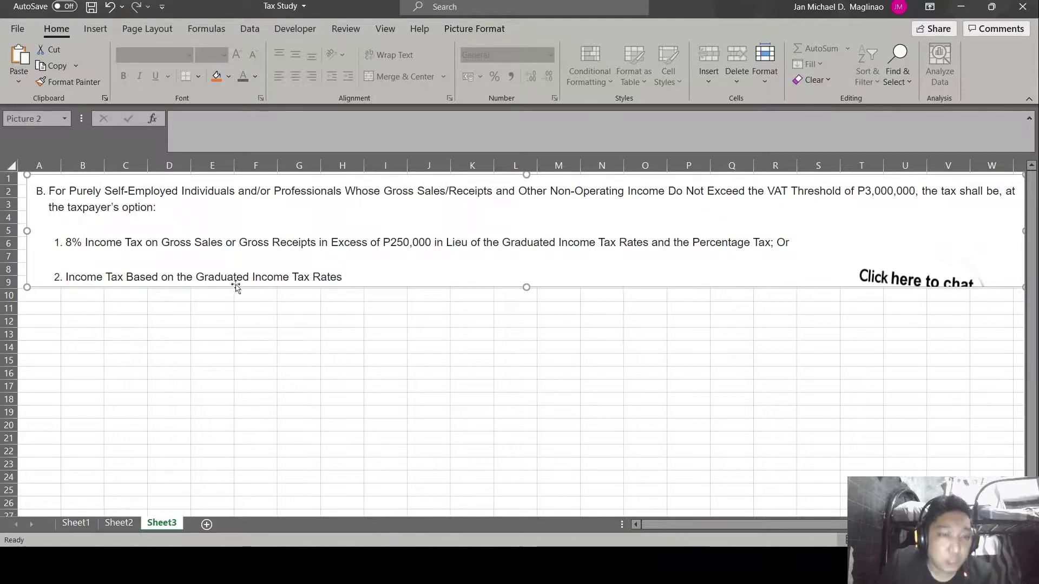
key("alt+Tab")
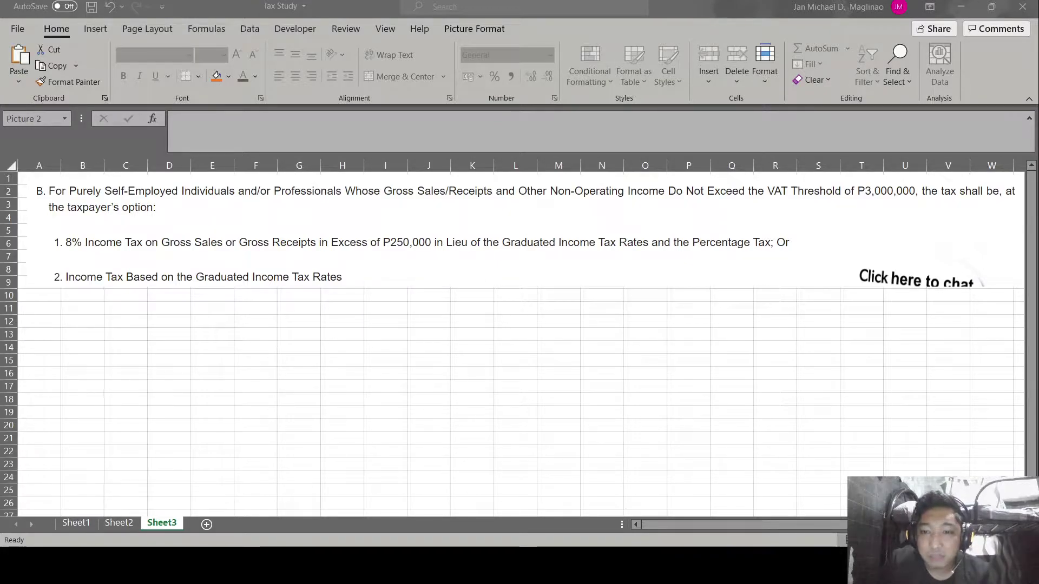
- Delete the picture of the self-employed tax rules from Sheet3
left_click(420, 307)
left_click_drag(476, 259, 560, 264)
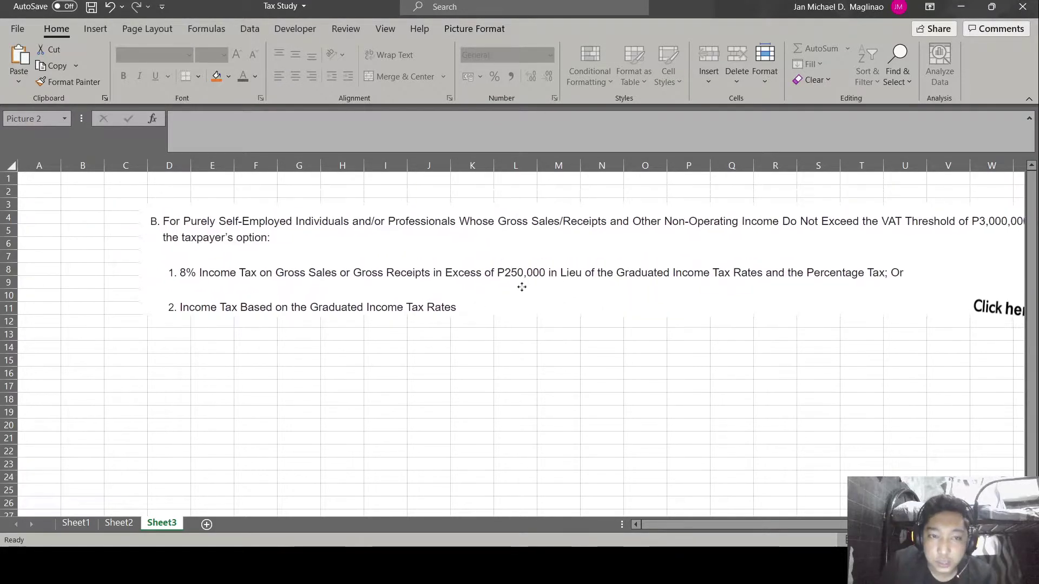
key("Delete")
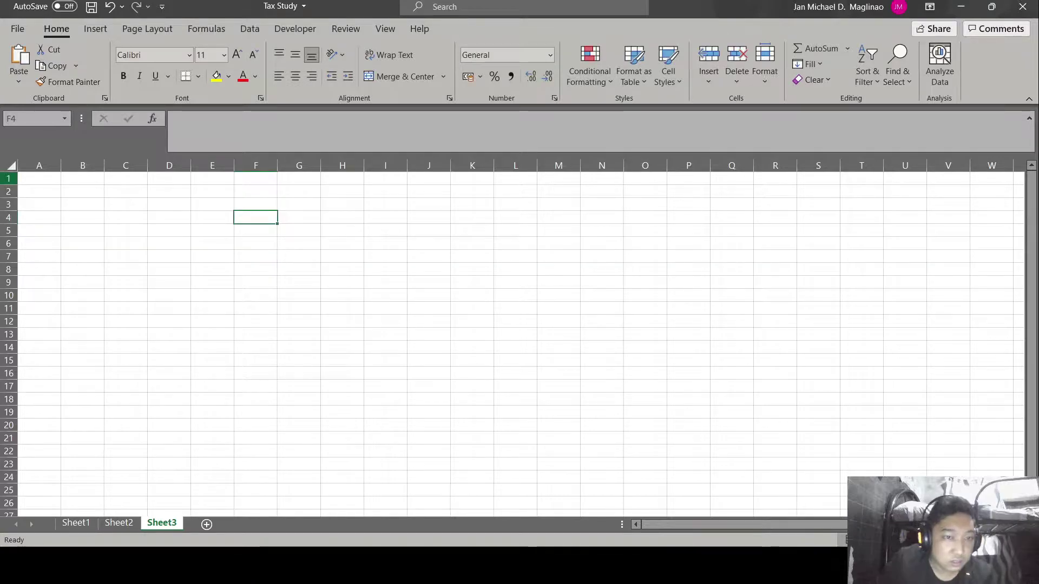
- Enter the heading "Purely Business Income" in cell B2 of Sheet3
key("alt+Tab")
key("alt+Tab")
scroll(535, 354, "up", 2, "ctrl")
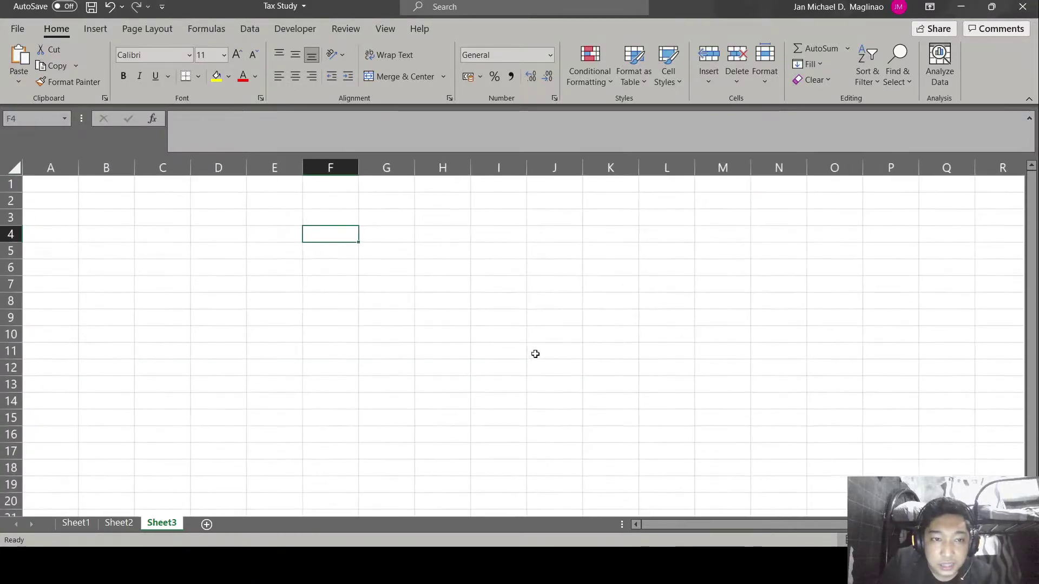
mouse_move(121, 200)
left_mouse_down()
mouse_move(123, 225)
mouse_move(121, 200)
left_mouse_up()
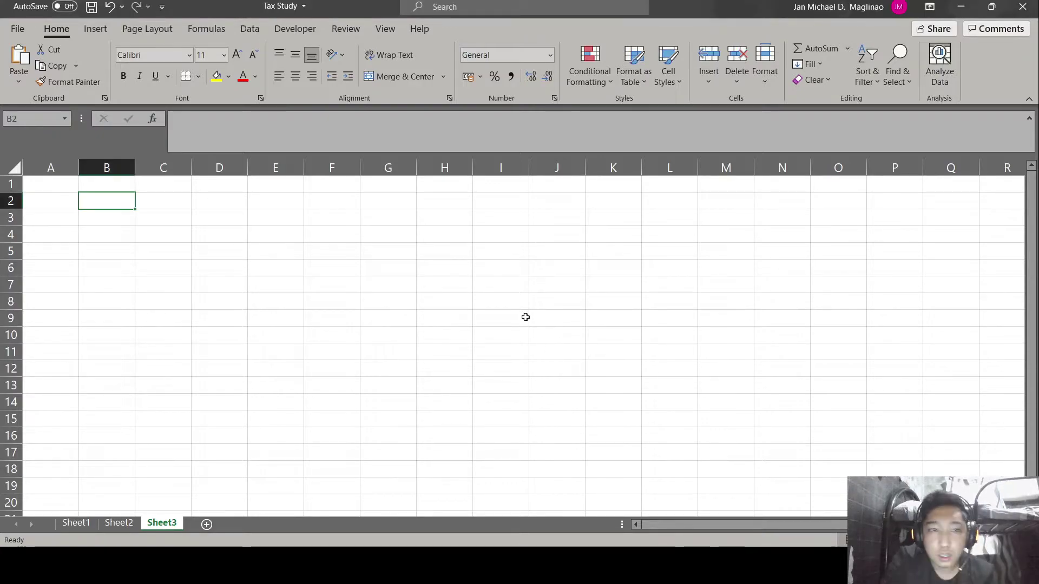
type("Purely Bus")
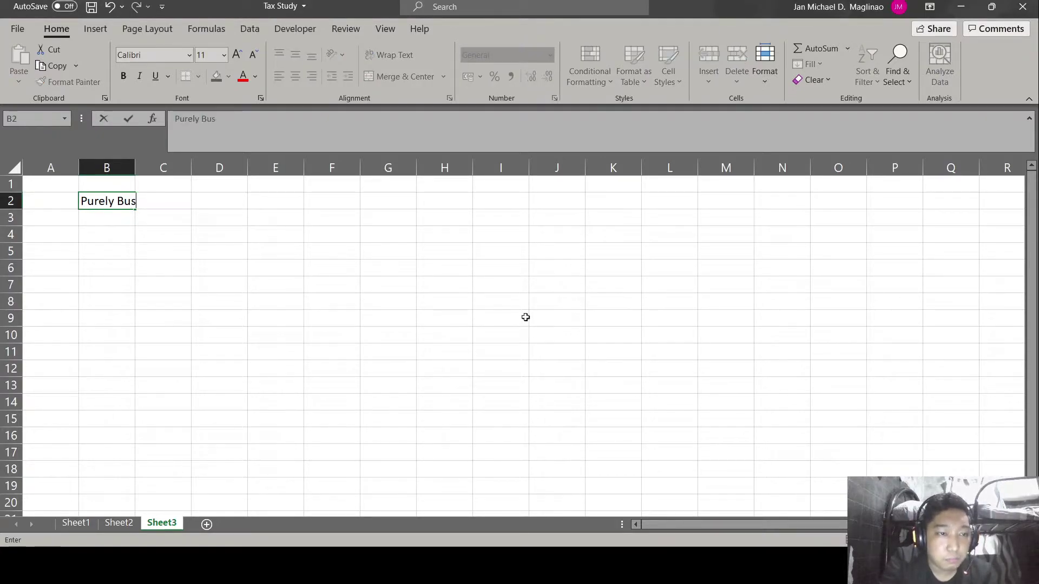
type("iness Income")
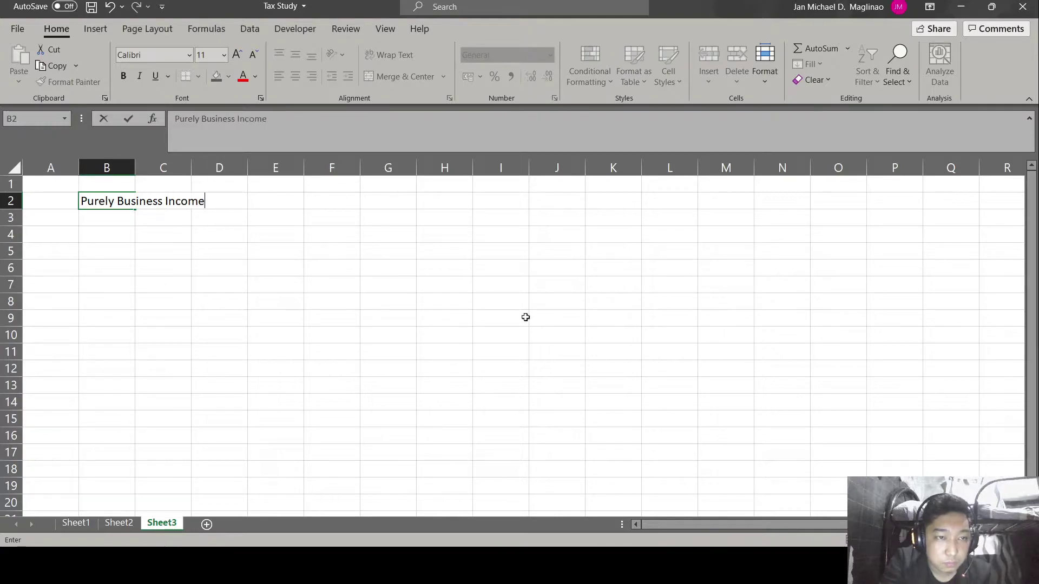
key("Tab")
- Extend the heading in B2 to read "Purely Business Income GS/GR <3M"
scroll(544, 308, "up", 1, "ctrl")
scroll(556, 311, "up", 2, "ctrl")
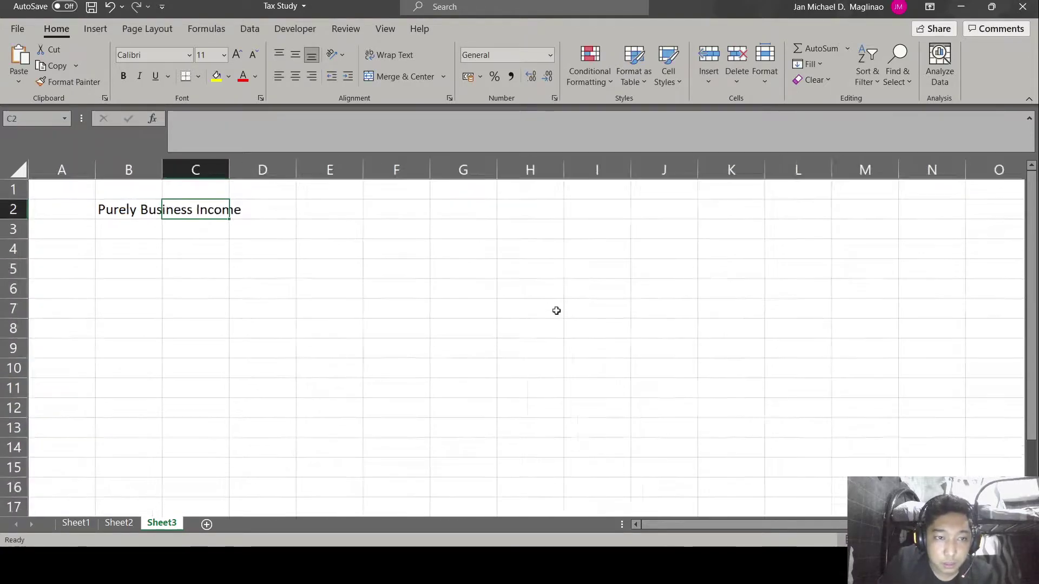
left_click_drag(125, 224, 125, 221)
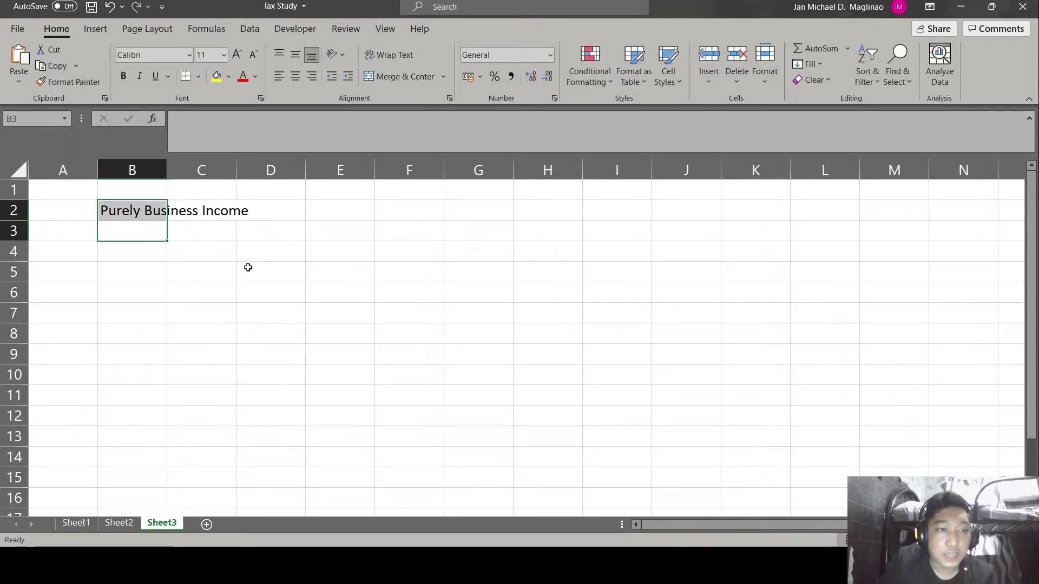
key("Up")
key("F2")
type("GS")
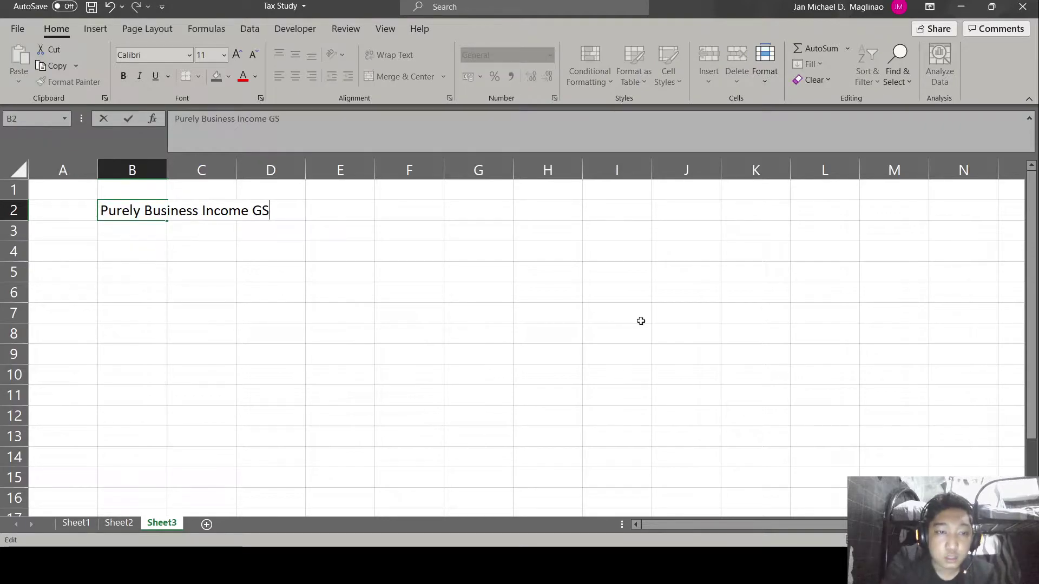
type("/GR <3M")
key("Return")
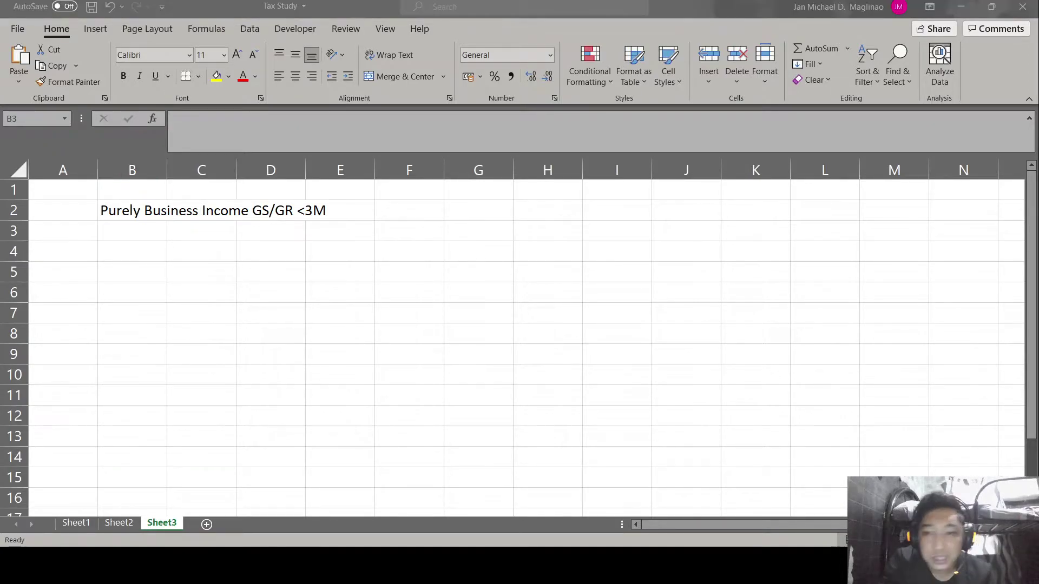
- Enter "Option 1 - 8% based on GS/GR in excess of 250,000" in cell B3
type("1.")
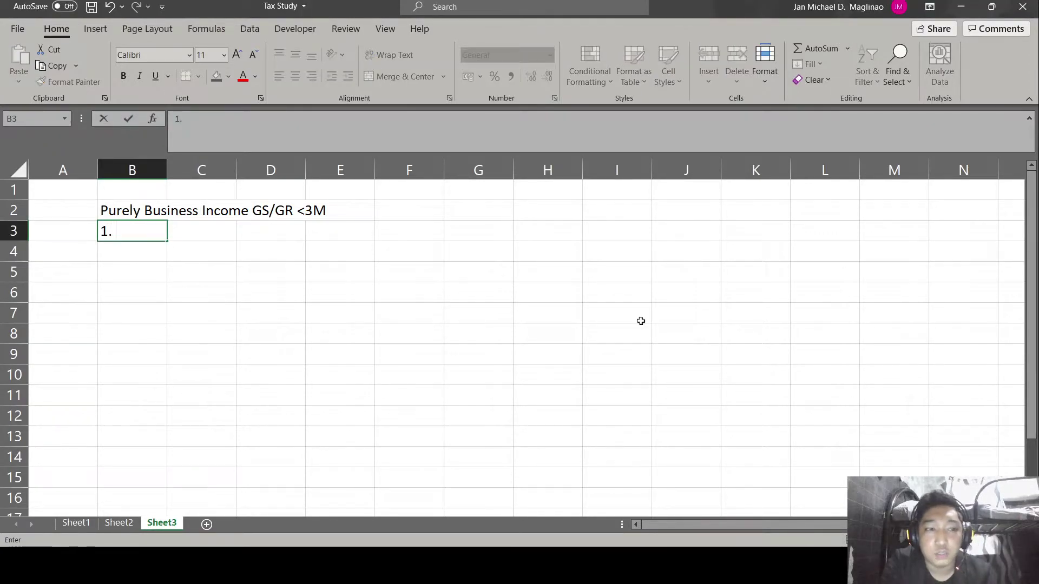
key("Escape")
type("O")
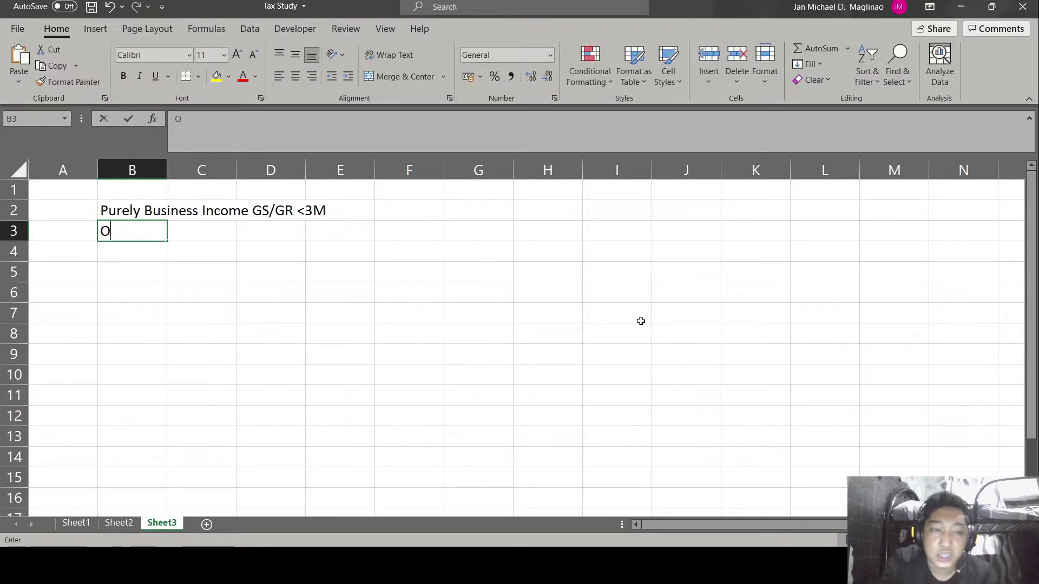
type("ption")
key("BackSpace")
key("BackSpace")
key("BackSpace")
type("ion 1 -")
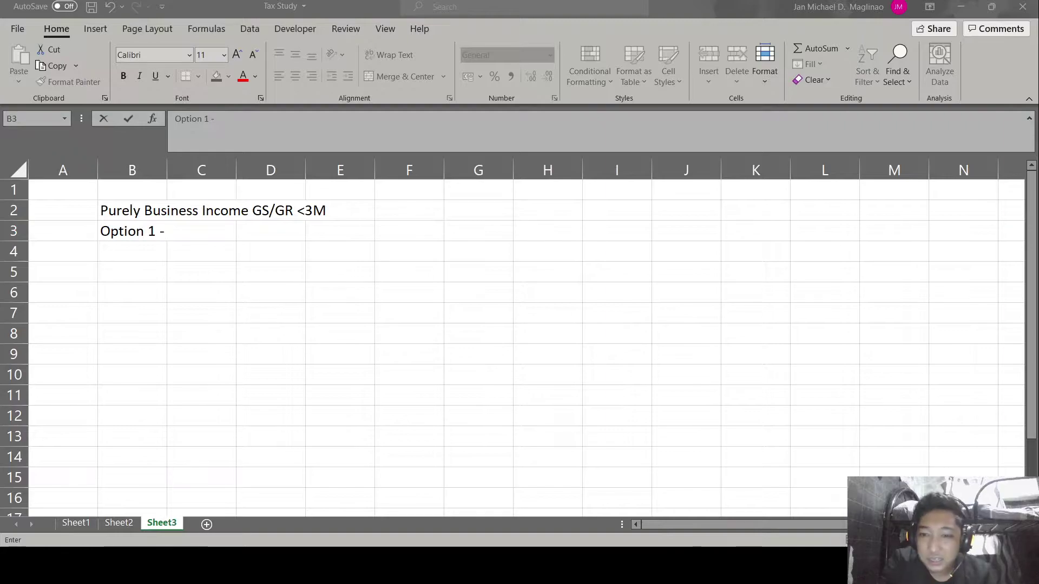
type(" 8% based")
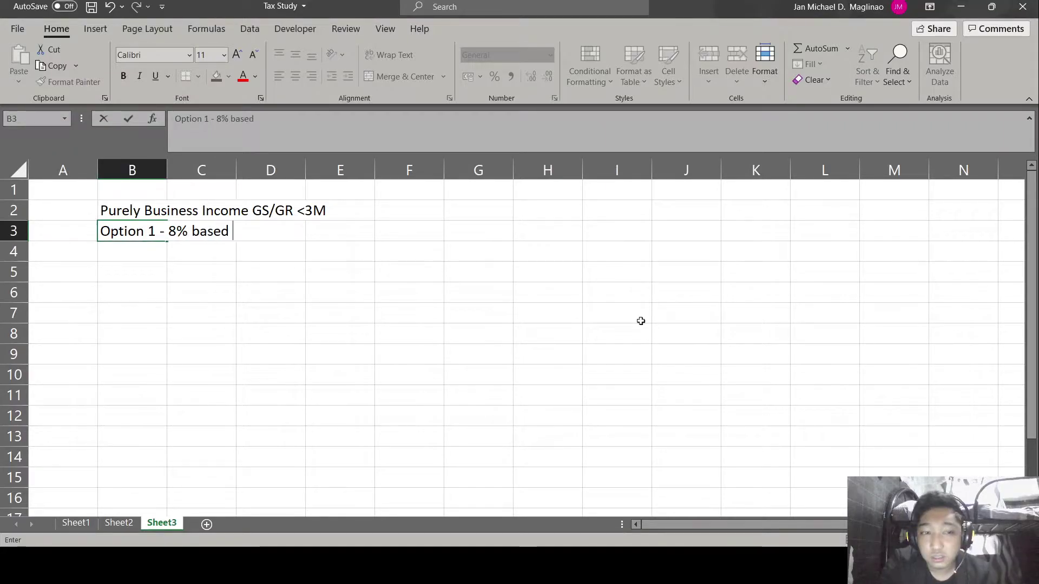
key("alt+Tab")
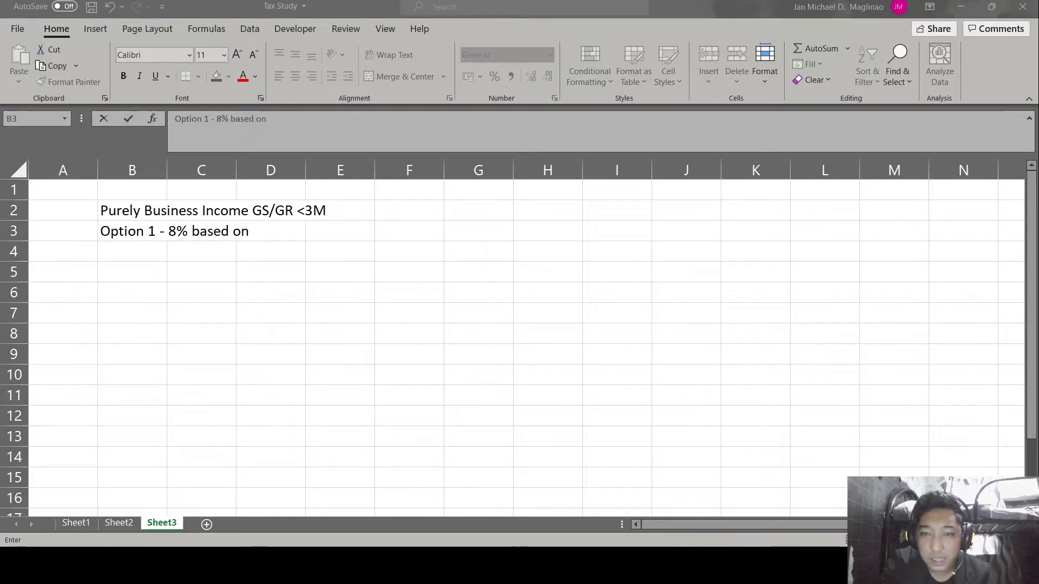
key("alt+Tab")
type("GS")
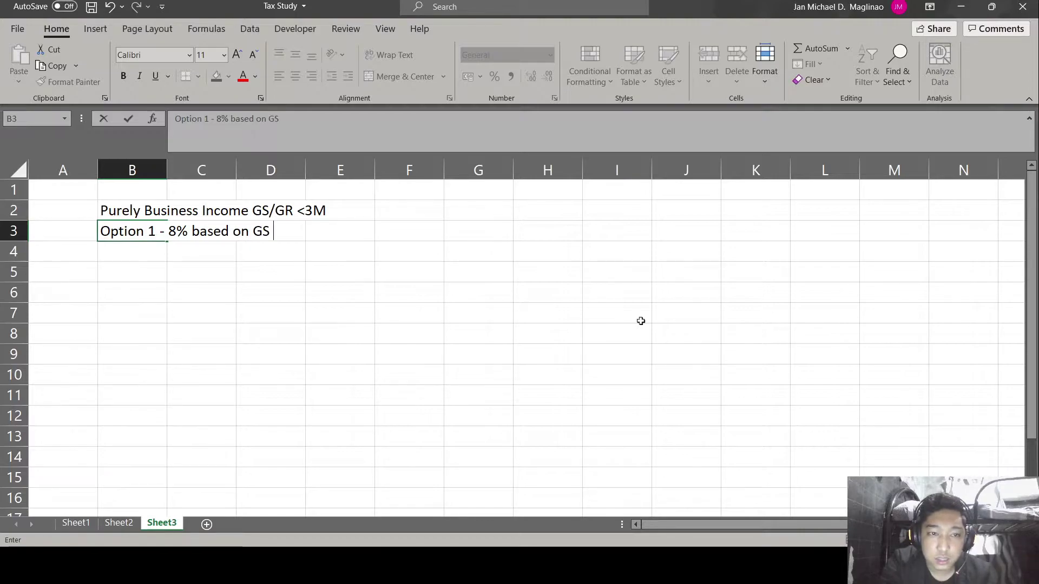
type("/GR in excess of 250,000")
key("Return")
- Enter "Option 2 - Graduated - OSD + Percentage Tax" in cell B4
type("Option")
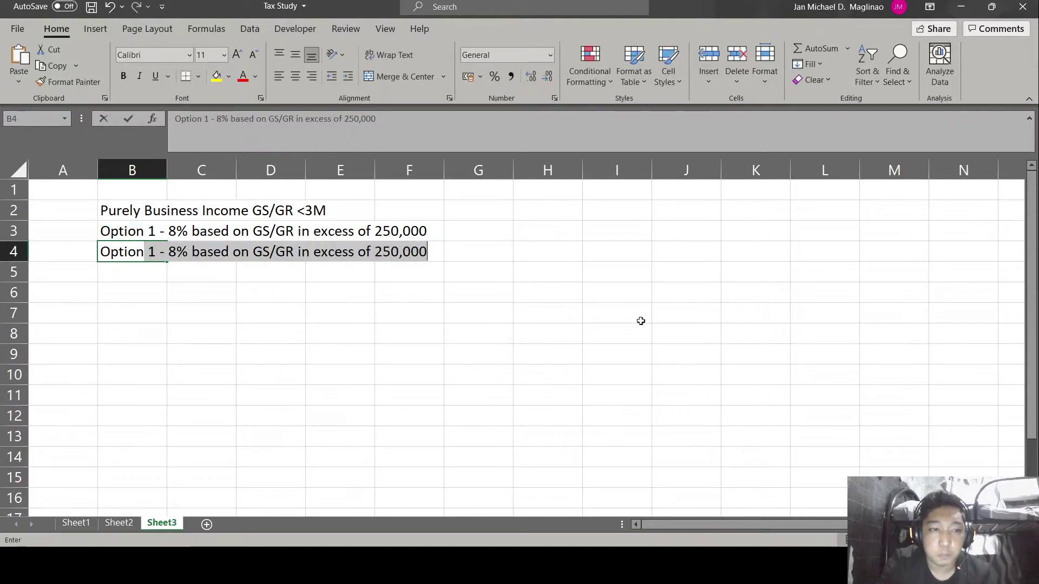
type(" 2 - Graduated -")
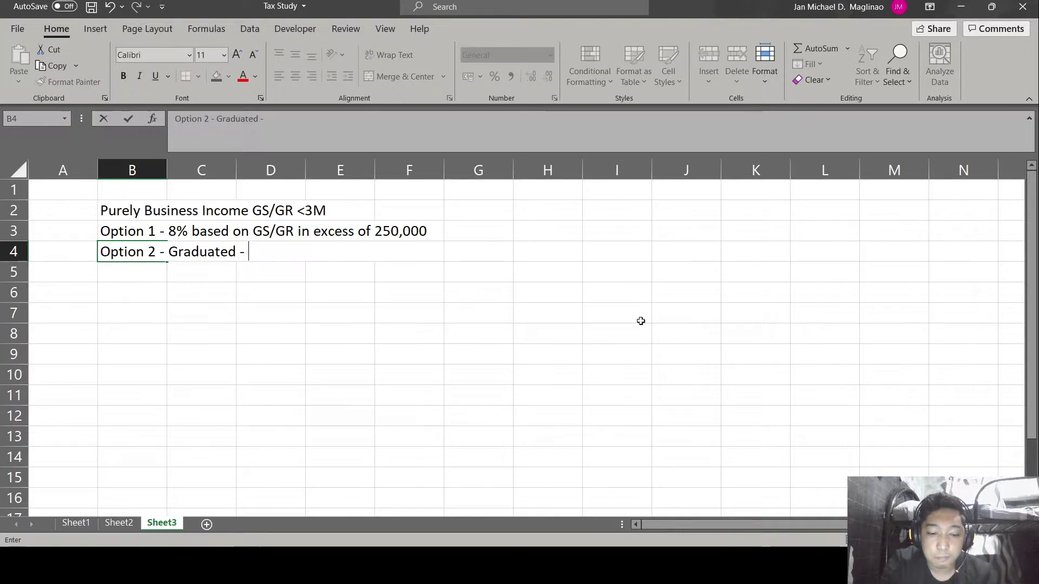
type(" OSD + Percentage Ta")
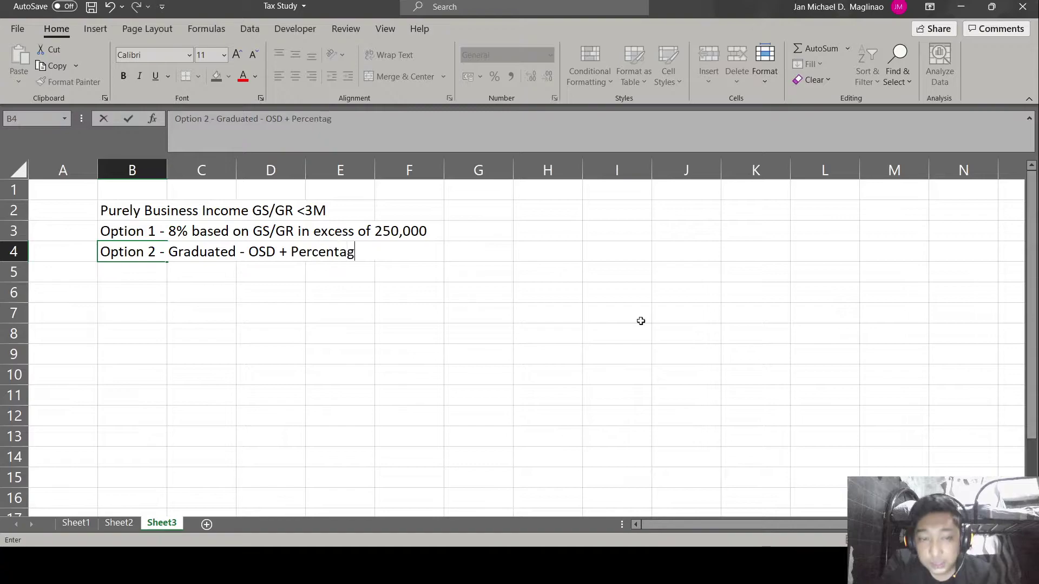
key("Return")
key("Up")
key("F2")
type("x")
key("Return")
- Enter "Option 3 - Graduated - Itemized Deductions + Percentage Tax" in cell B5
type("Option 3 - G")
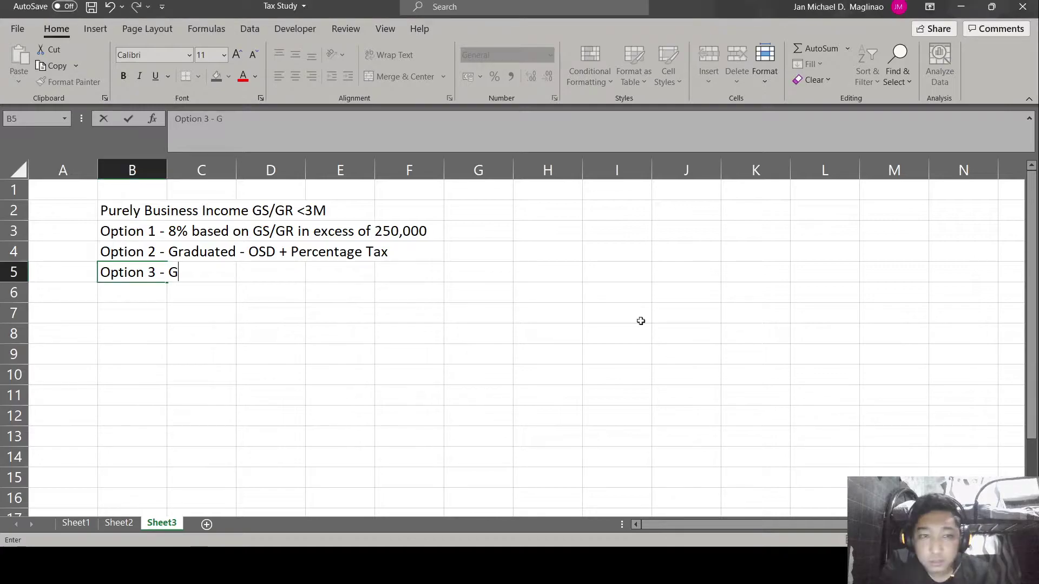
type("raduated - Itemized Deductions + Percentage Tax")
key("Return")
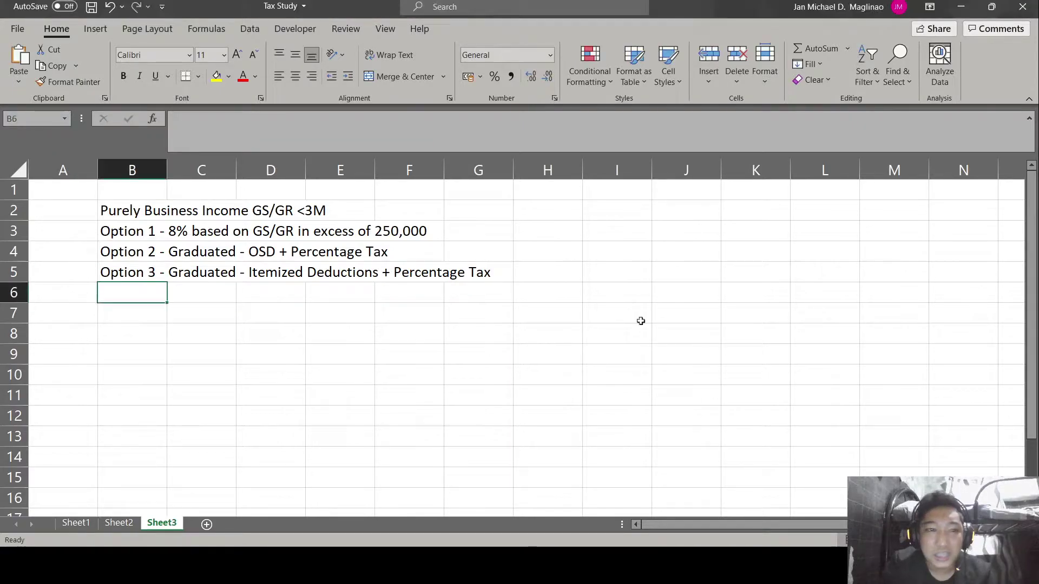
key("Return")
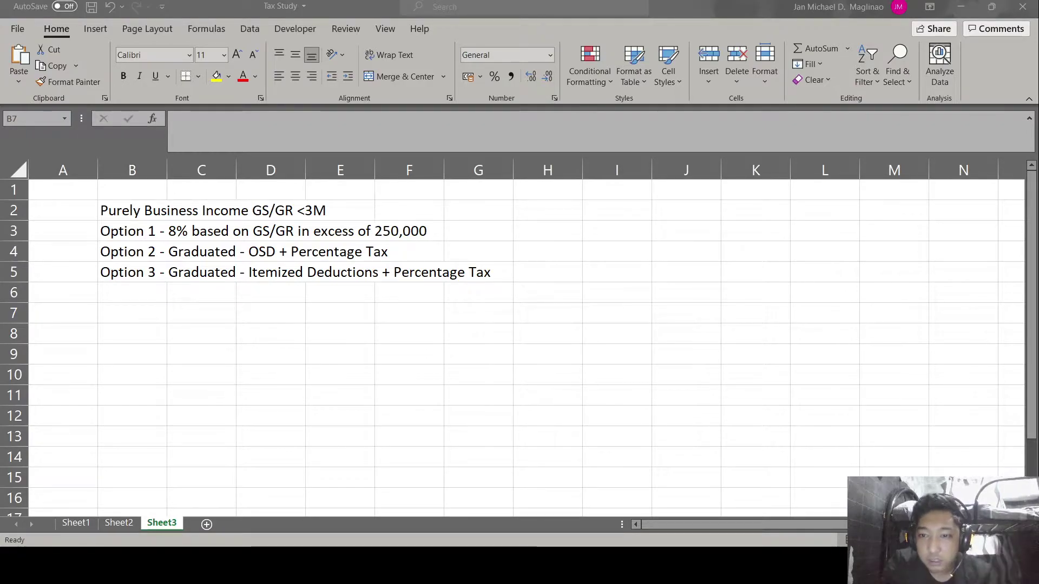
- Enter "Inputs" in cell B7 and "Gross Sales / Gross Receipts" in cell B8
type("Inputs")
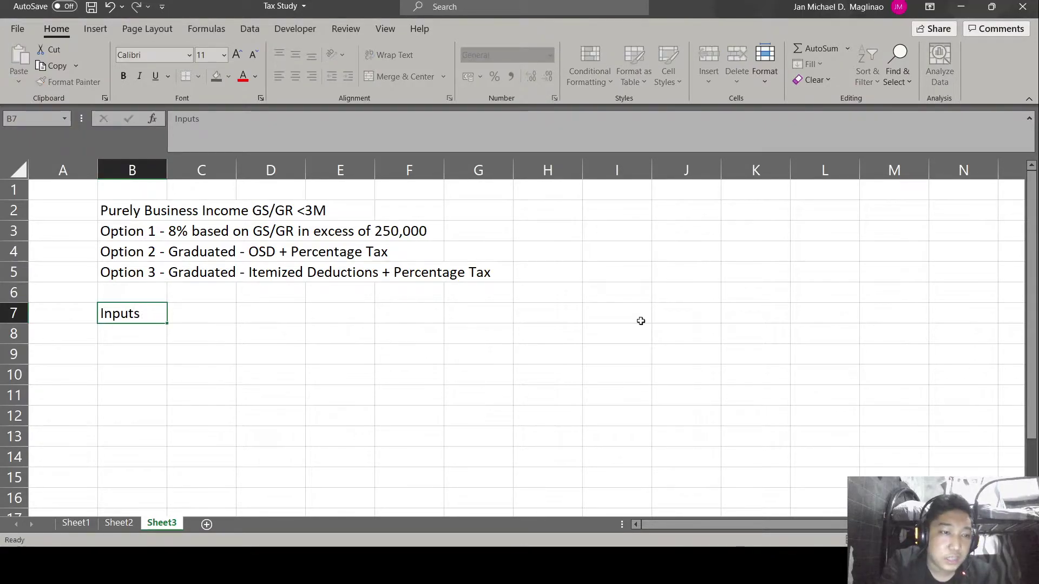
key("Return")
type("Gross Sales")
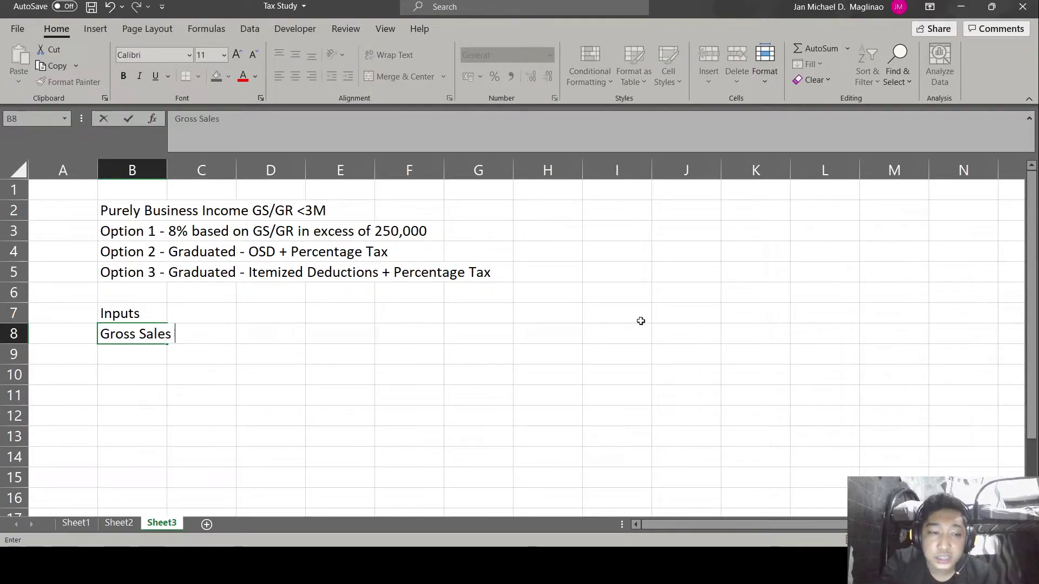
type("Gross Receipts")
- Apply the orange Input cell style to E8 beside the gross sales label
key("Right")
key("Right")
key("Right")
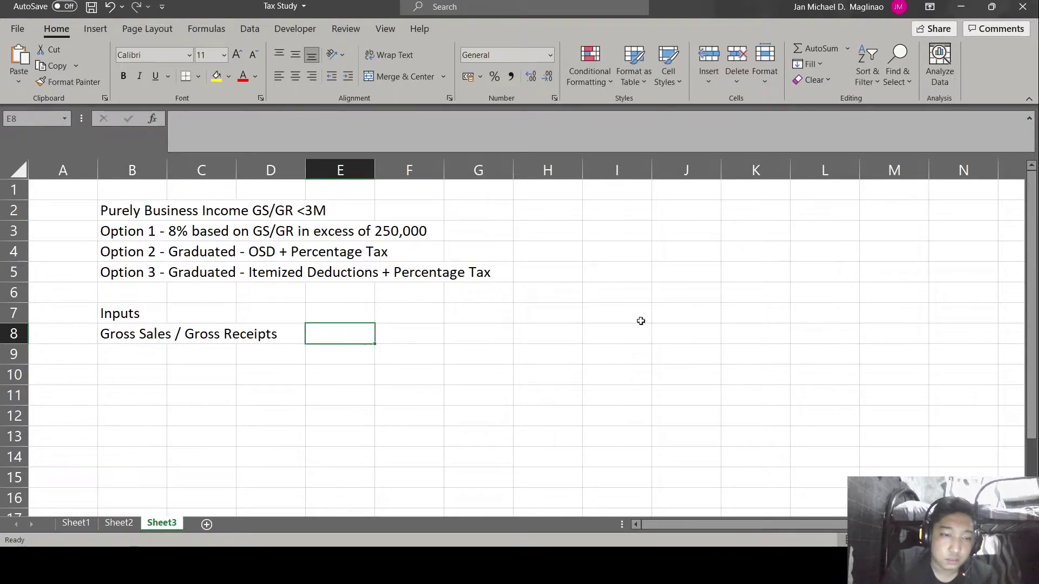
left_click(668, 71)
left_click(866, 156)
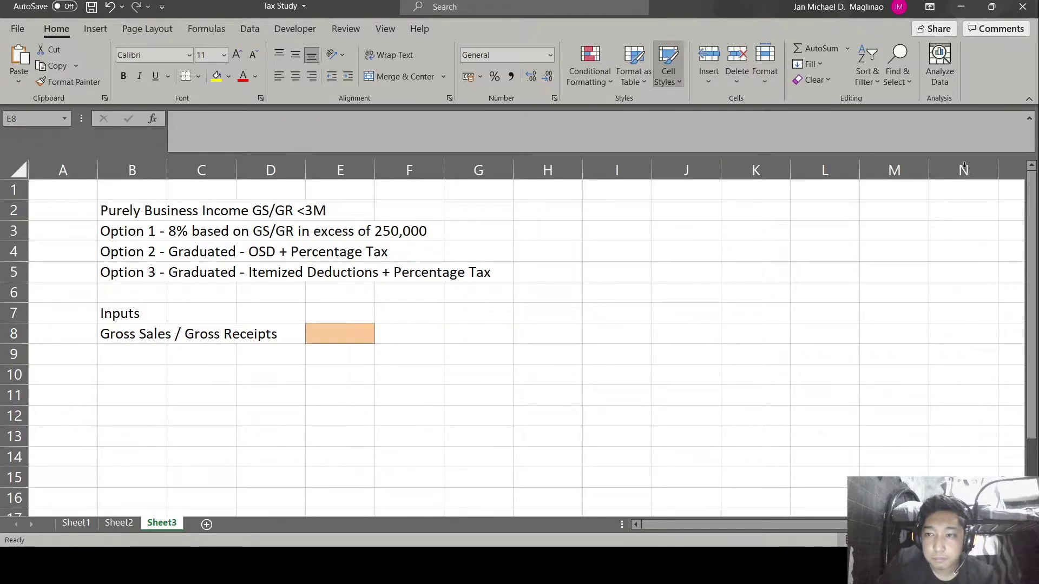
- Enter "Cost of Sales / Service" in cell B9 and give E9 the same orange cell style as E8
left_click(130, 360)
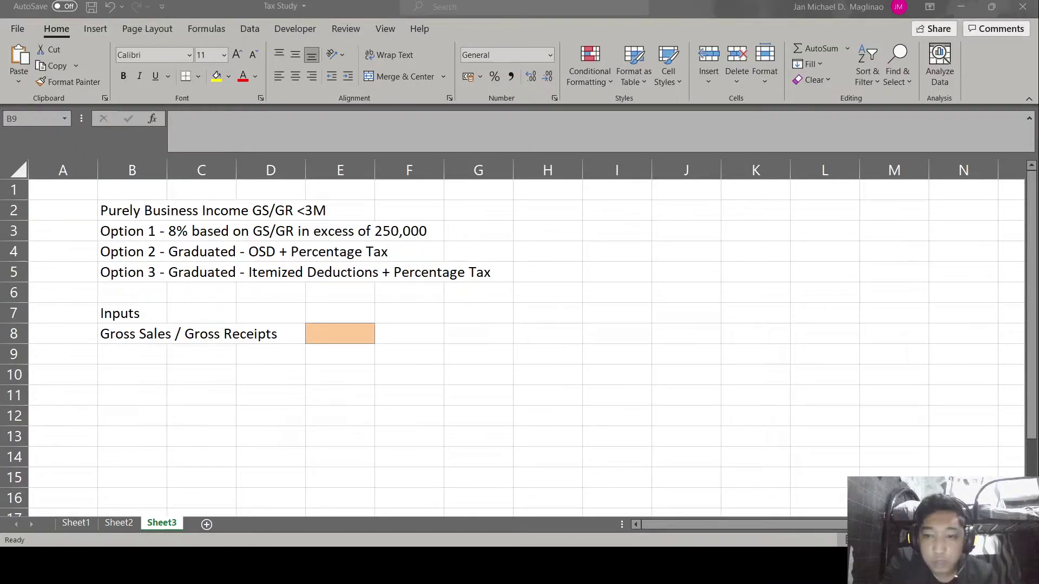
type("Cost of S")
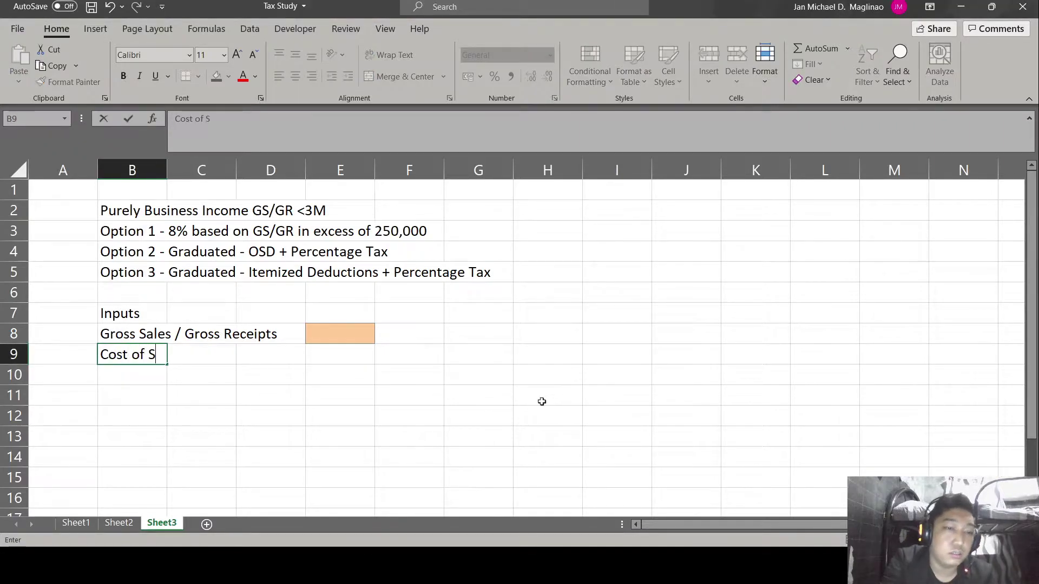
type("ales / Service")
key("Right")
key("Right")
key("Up")
key("Up")
key("Right")
key("Down")
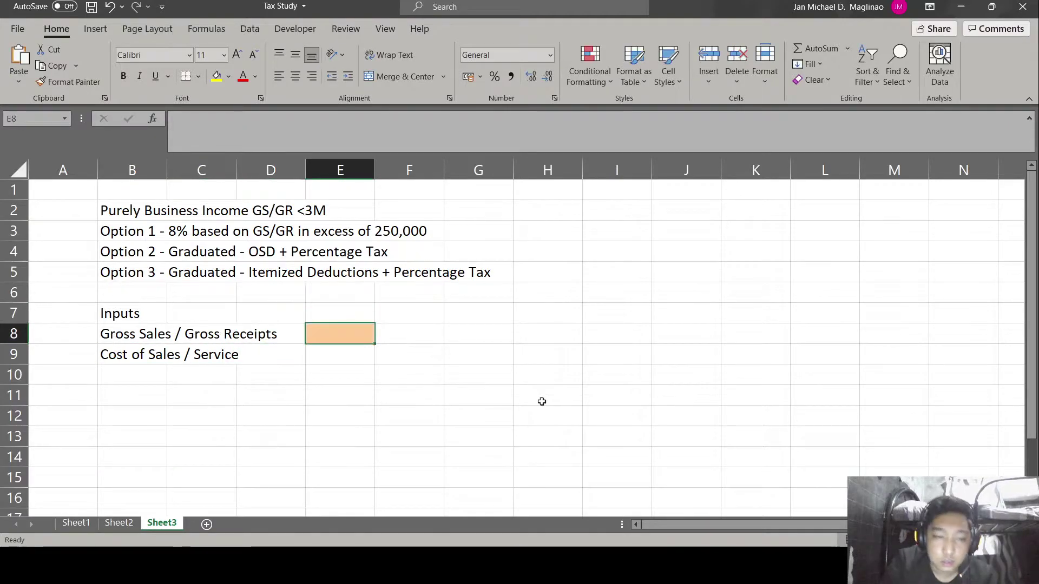
key("Down")
key("F4")
- Enter "Itemized Deductions" in cell B10 and give E10 the same orange cell style as E9
key("Left")
key("Down")
key("Left")
key("Left")
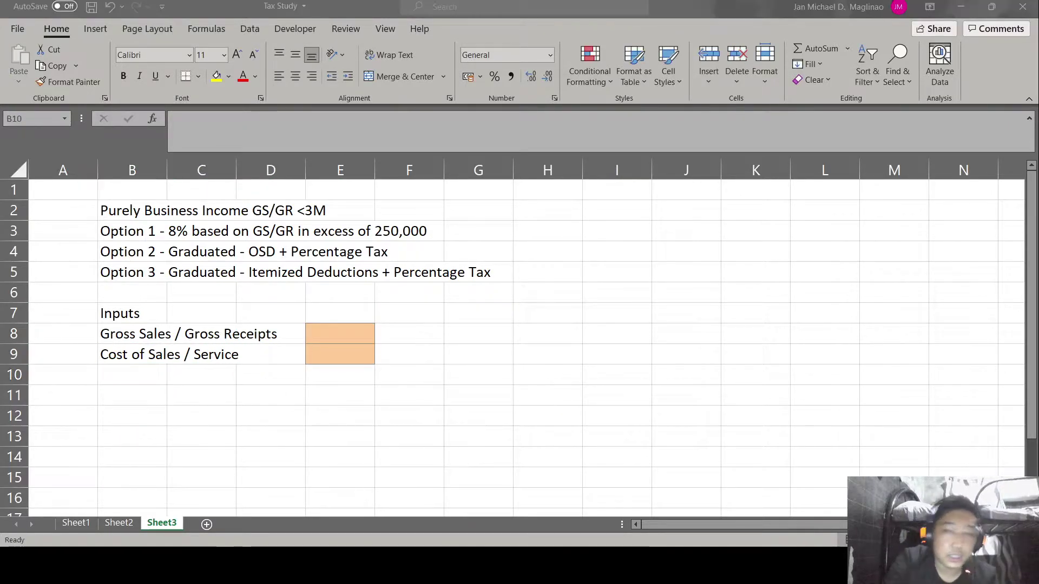
type("Itemized")
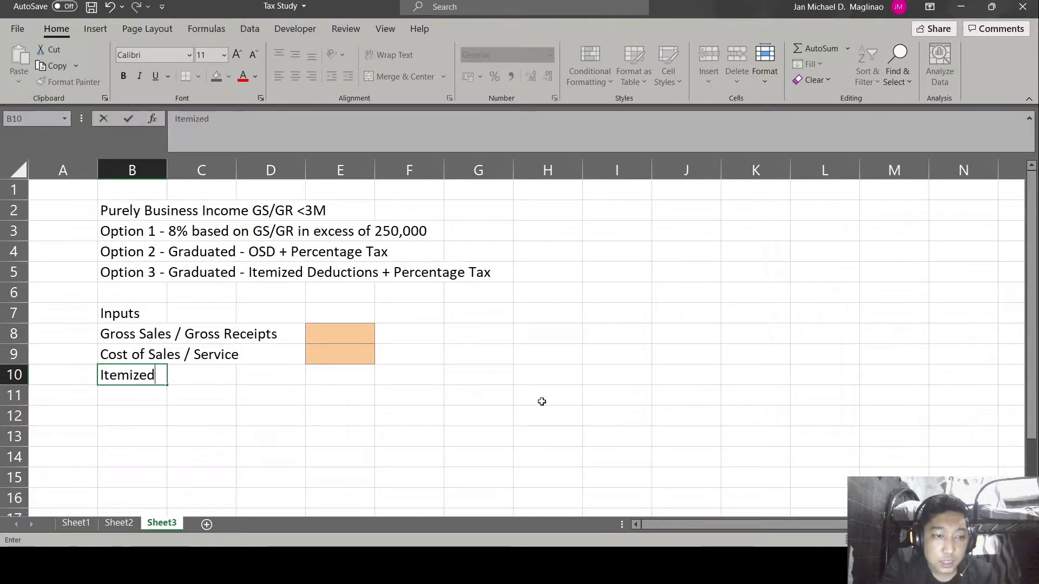
type(" Deductions")
key("Right")
key("Right")
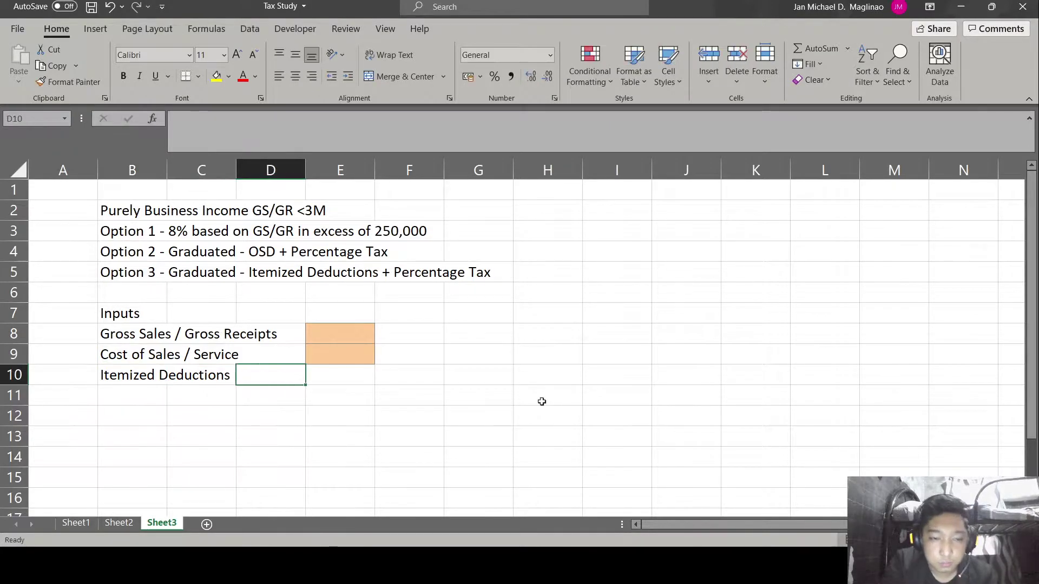
key("Up")
key("Right")
key("Down")
key("F4")
- Extend the label in B10 to read "Itemized Deductions (exc. PT)"
key("Left")
key("Left")
key("Left")
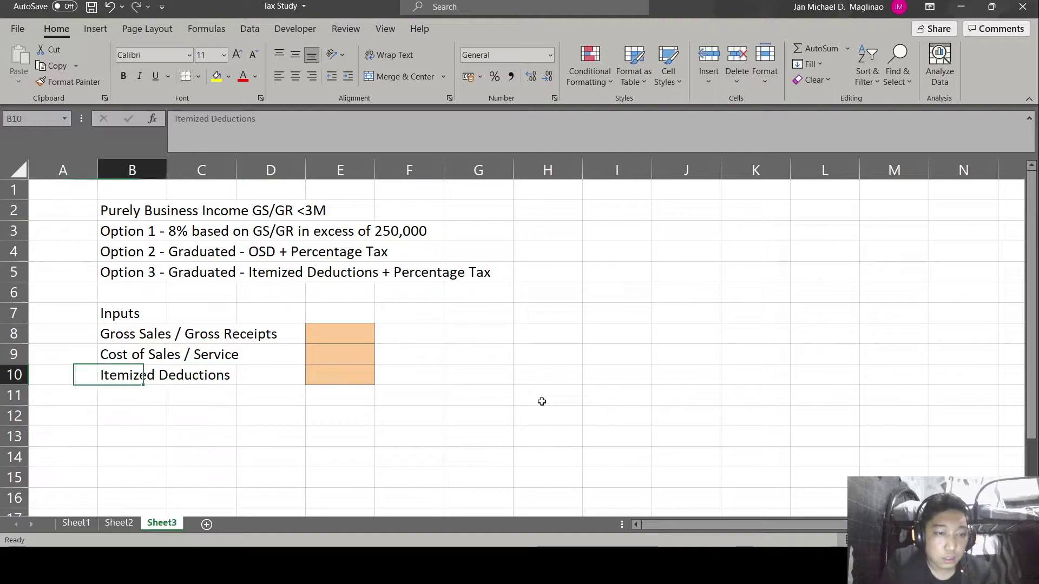
key("F2")
type("(exc.")
key("Tab")
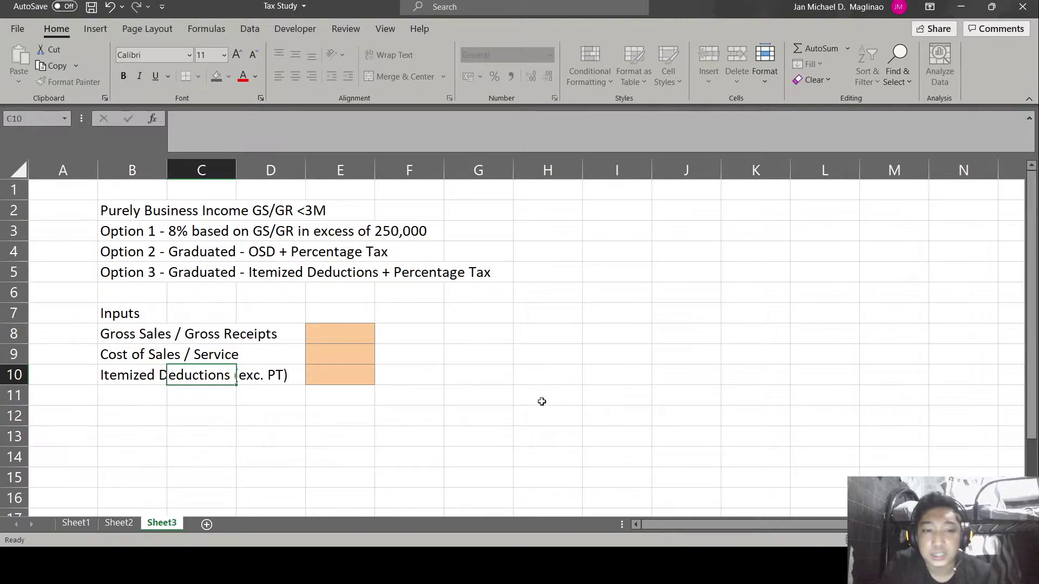
- Make the "Inputs" heading in B7 bold
key("Home")
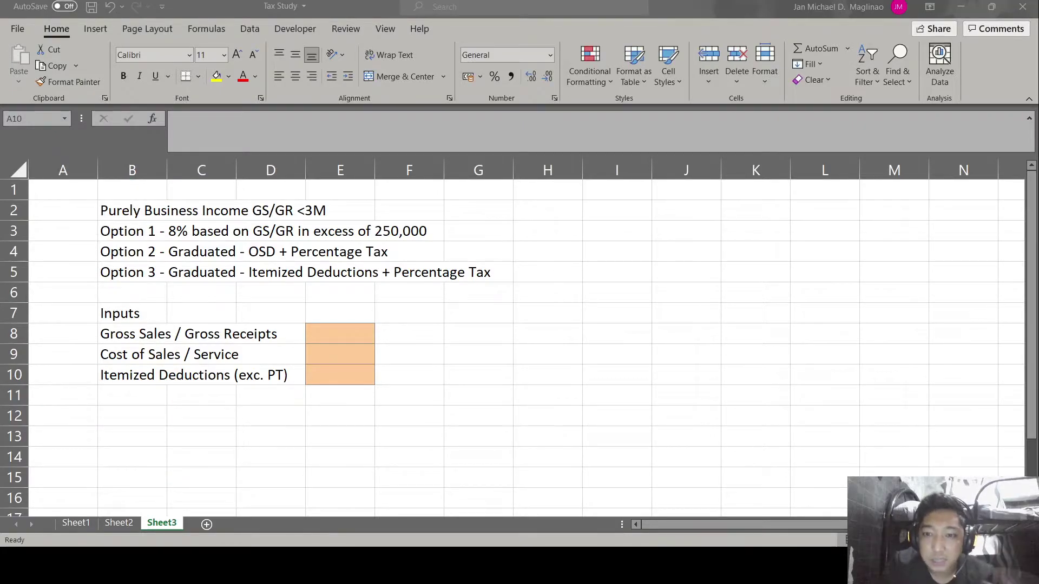
key("Down")
key("Down")
key("Right")
key("Up")
key("Up")
key("Up")
key("Up")
key("Up")
key("ctrl+b")
key("Down")
key("Down")
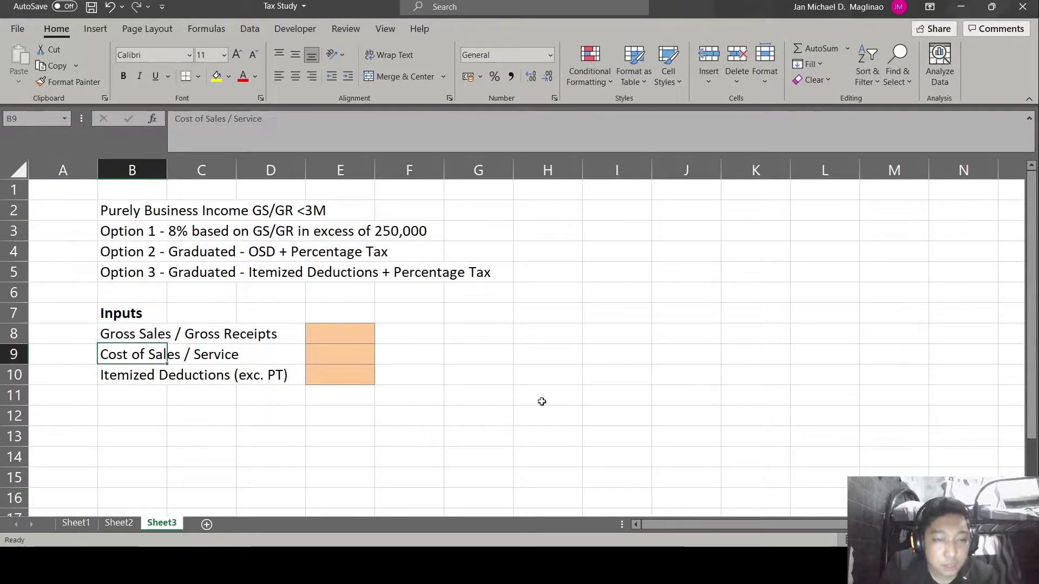
key("Down")
key("Down")
key("Down")
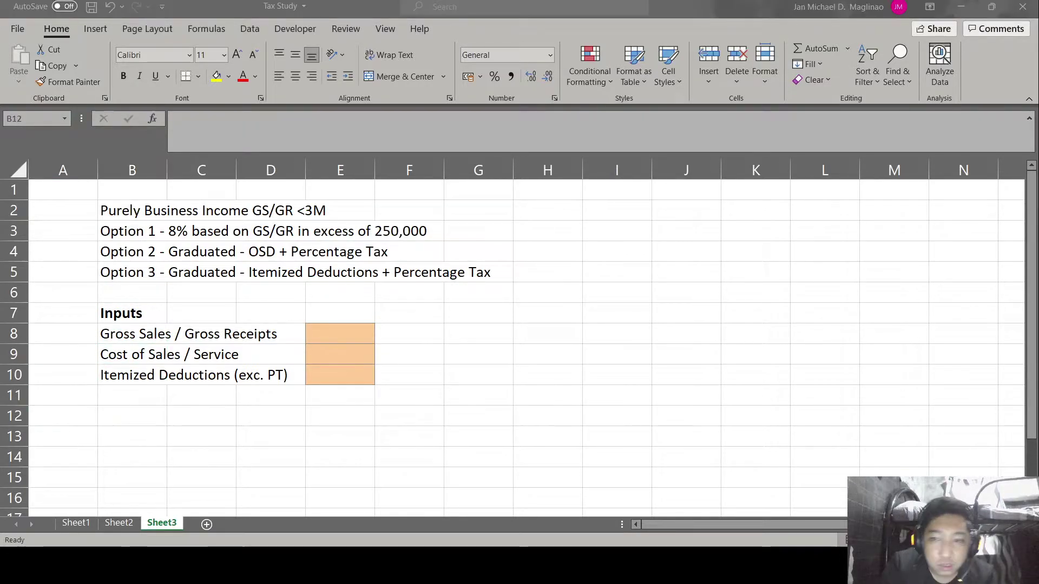
key("alt+Tab")
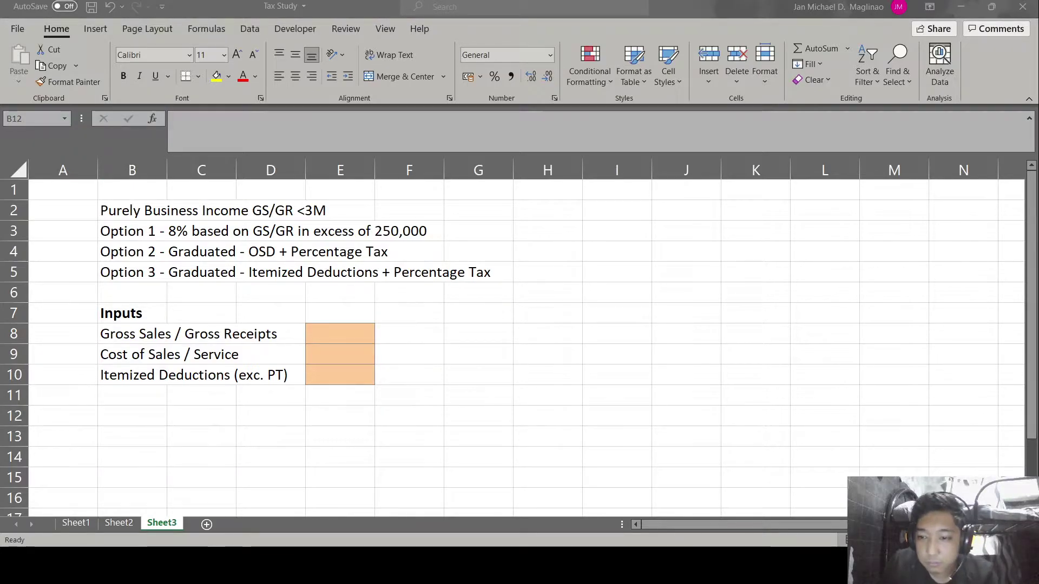
key("alt+Tab")
key("alt+Tab")
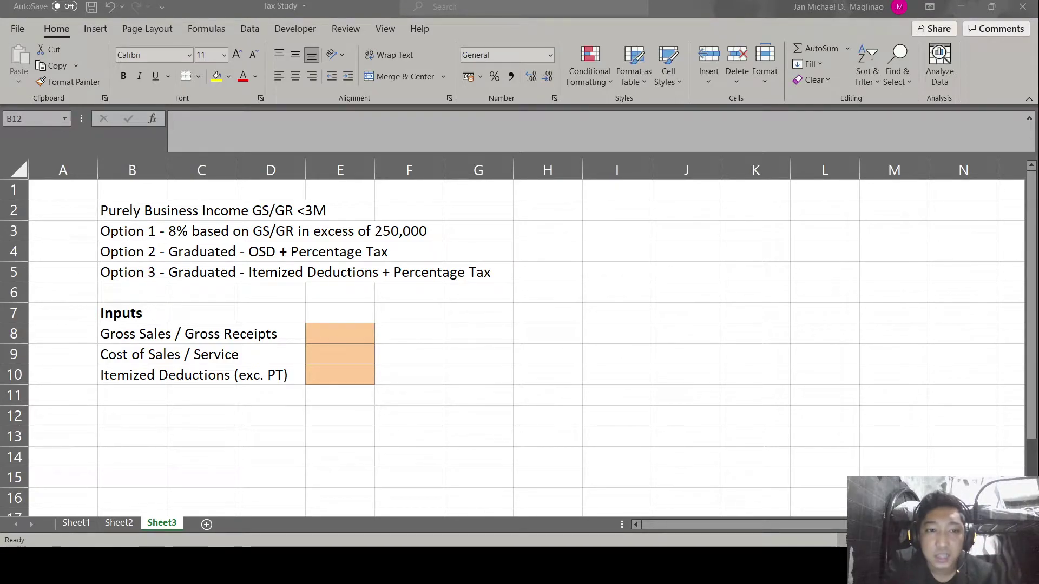
key("alt+Tab")
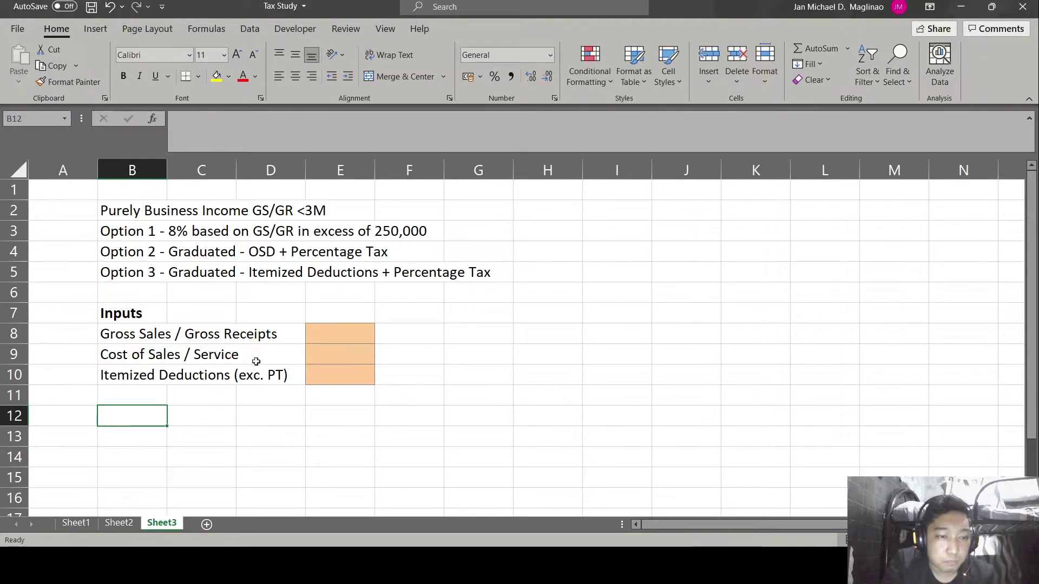
- Enter "Outputs" as a heading in cell B12
type("outp")
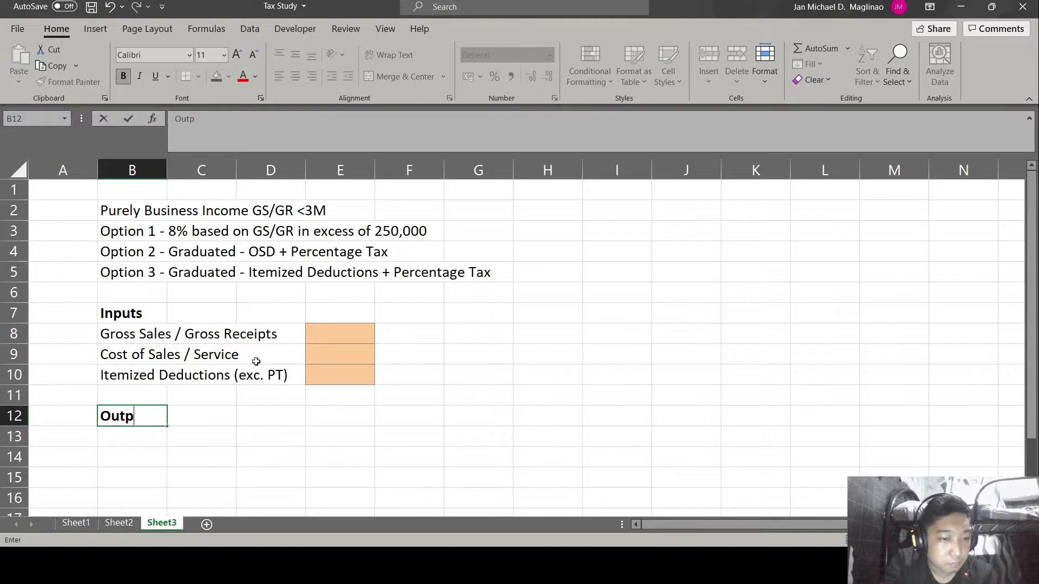
type("uts")
key("Return")
- Enter "Option 1" in cell B13 under the outputs heading
key("Return")
key("Return")
key("Return")
key("Up")
key("Up")
key("Up")
type("Opt")
type("ionn")
key("BackSpace")
type("-")
key("Return")
key("Return")
key("Return")
key("Return")
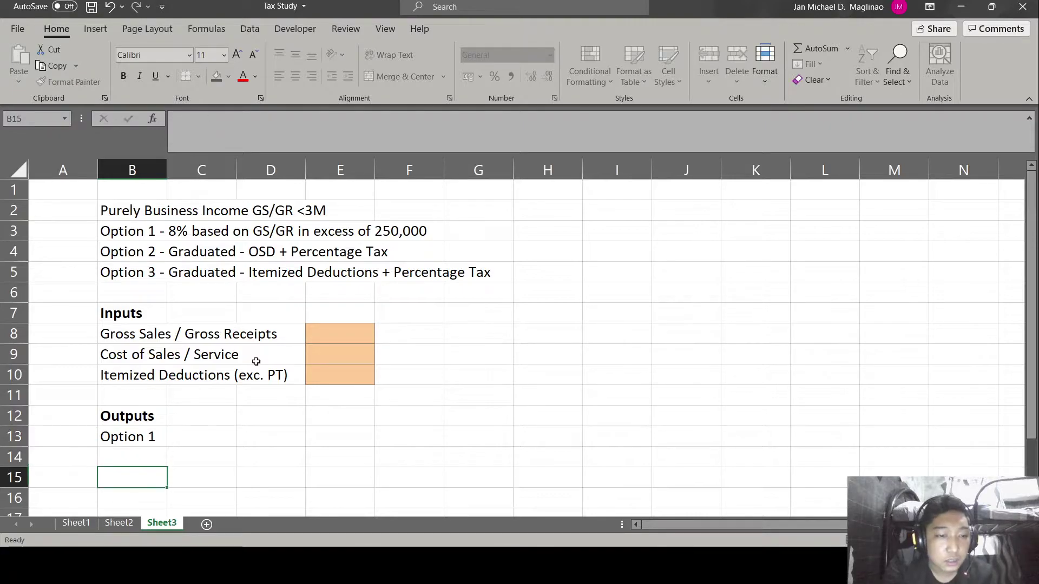
key("Up")
key("Up")
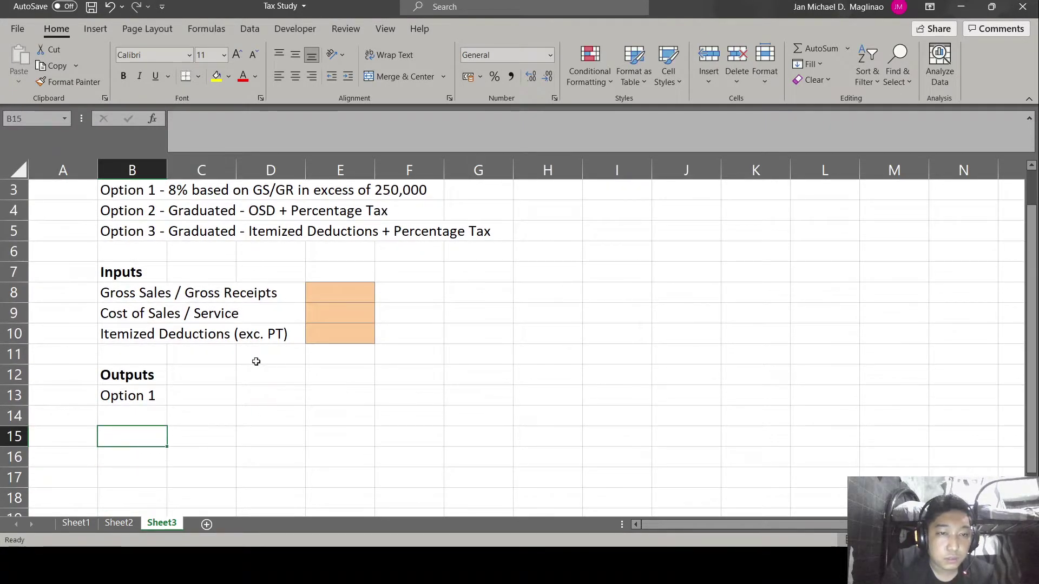
- Link cell B15 to the "Gross Sales / Gross Receipts" label in B8 with a formula
left_click_drag(140, 182, 408, 187)
left_click(142, 430)
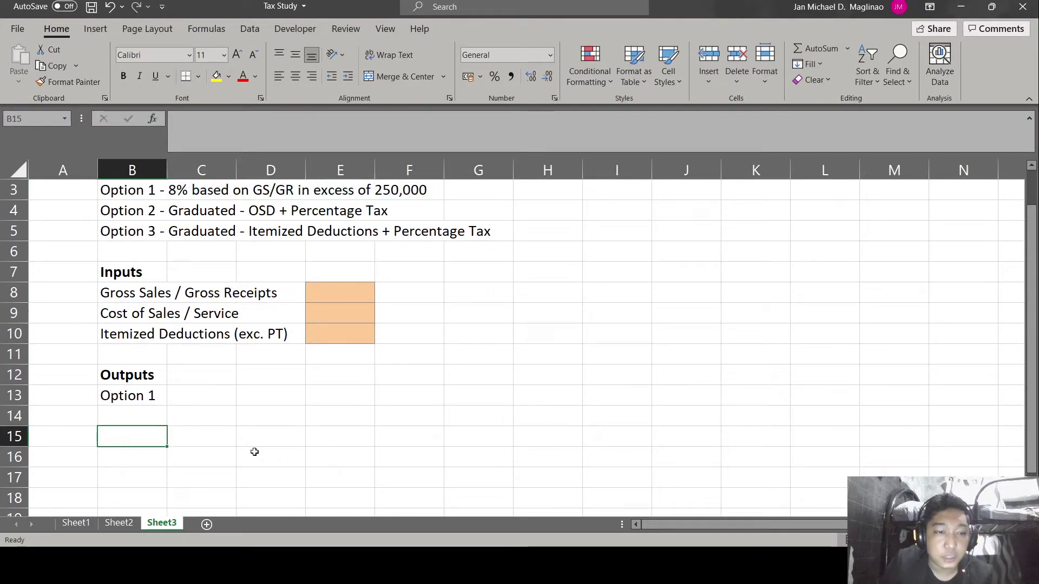
type("=")
key("Up")
key("Up")
key("Up")
key("Up")
key("Up")
key("Up")
key("Up")
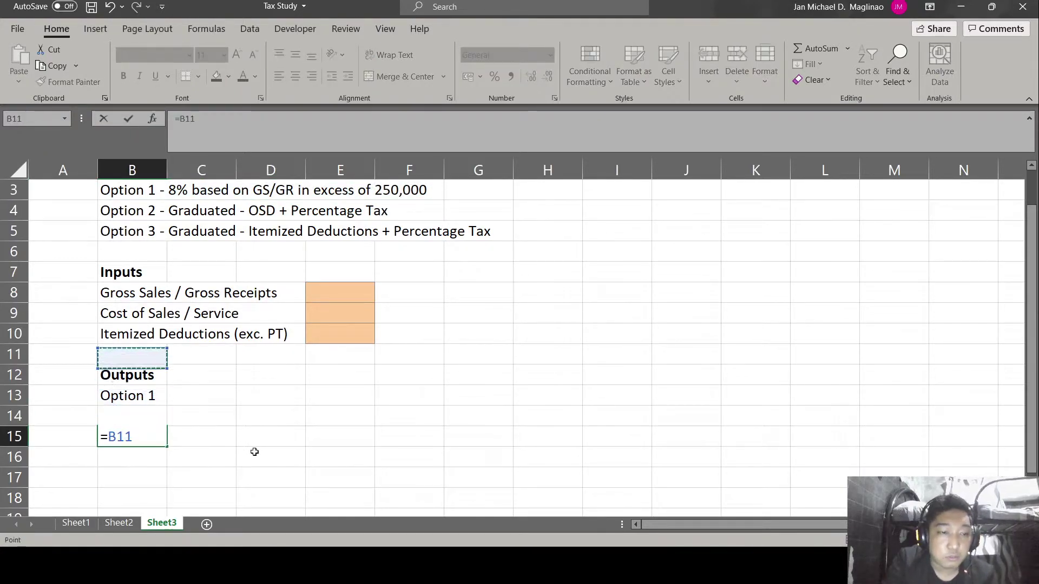
key("Tab")
key("Left")
- Copy the link formula from B15 into E15 so it refers to the gross sales input cell
key("ctrl+c")
key("Right")
key("Right")
key("Right")
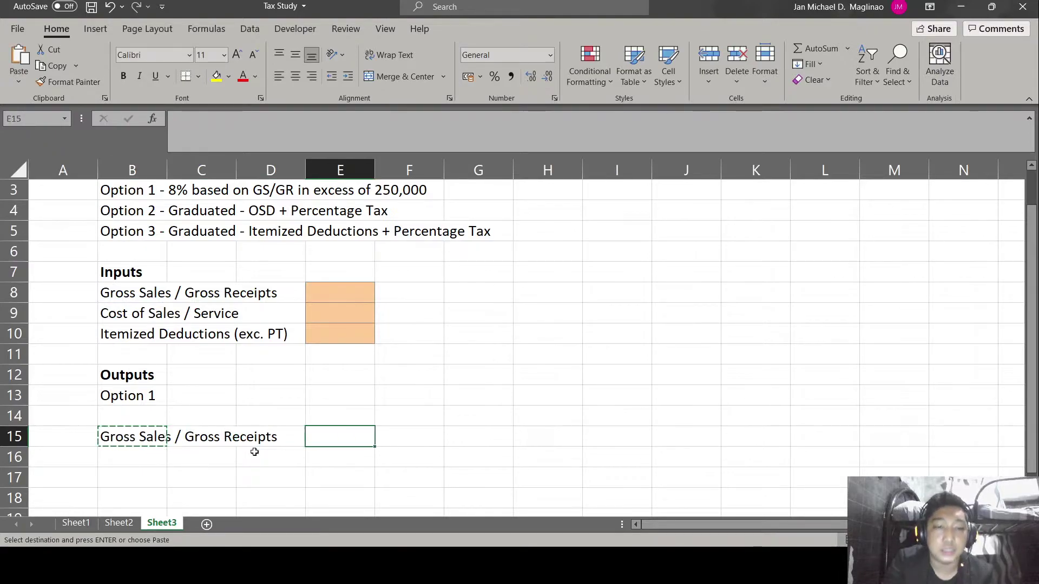
key("Return")
- Apply the Accounting comma number format to the whole sheet
key("Down")
key("Left")
key("Left")
key("Left")
key("Up")
key("Right")
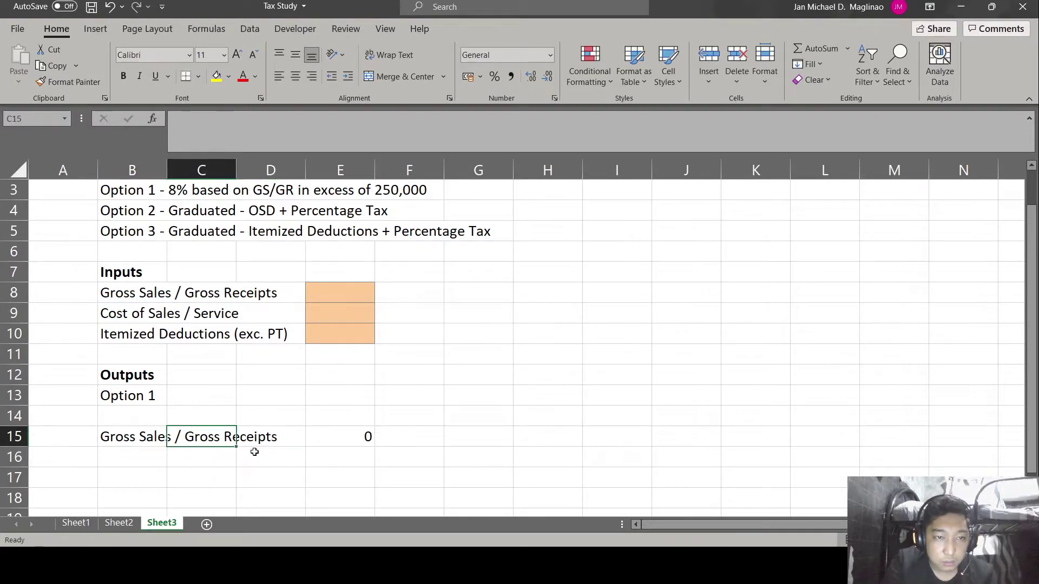
key("ctrl+a")
key("alt+h")
key("k")
- Enter "Threshold" in cell B16 and its amount 250000 in E16
key("Left")
key("Down")
key("Down")
key("Up")
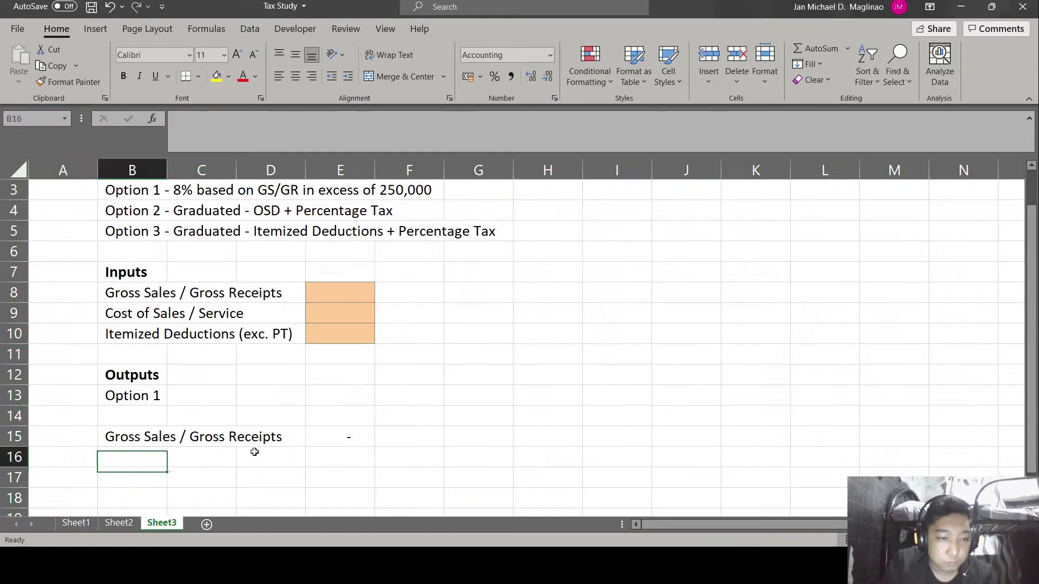
type("Threshold")
key("Tab")
key("Tab")
key("Tab")
type("250000")
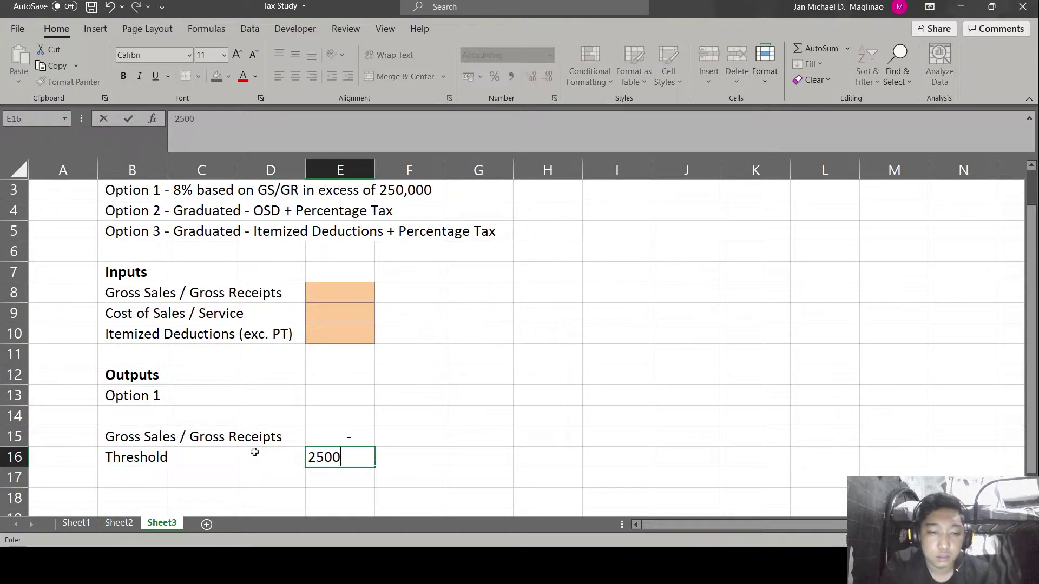
- Calculate E15 minus E16 in cell E17 and add a bottom border under E16
key("Return")
key("Right")
key("Right")
key("Right")
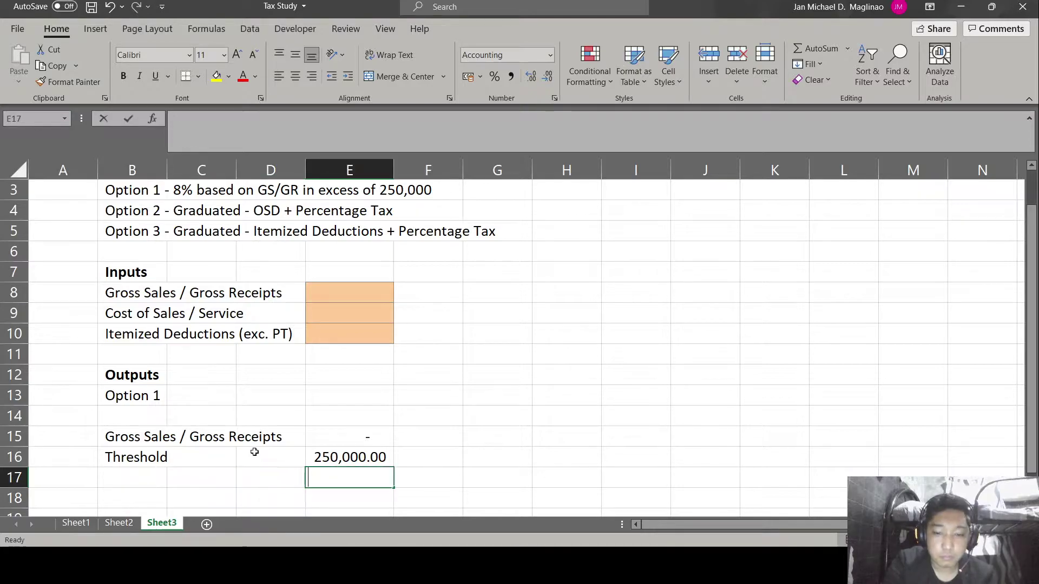
type("=")
key("Up")
key("Up")
type("-")
key("Up")
key("shift+Return")
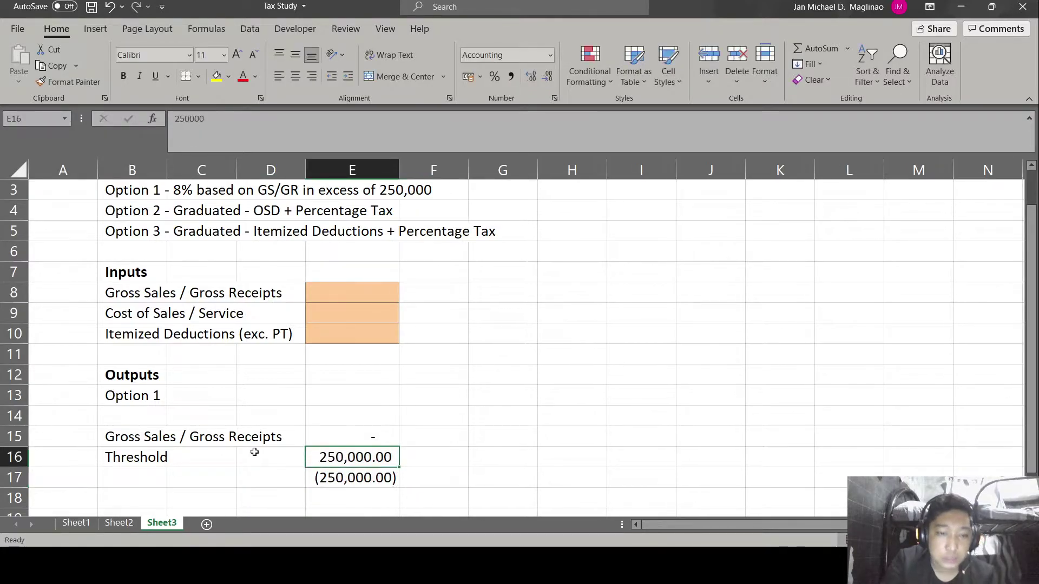
- Enter "Tax Base" as the label in cell B17
key("Left")
key("Left")
key("Down")
key("Left")
type("Tax Base")
key("Return")
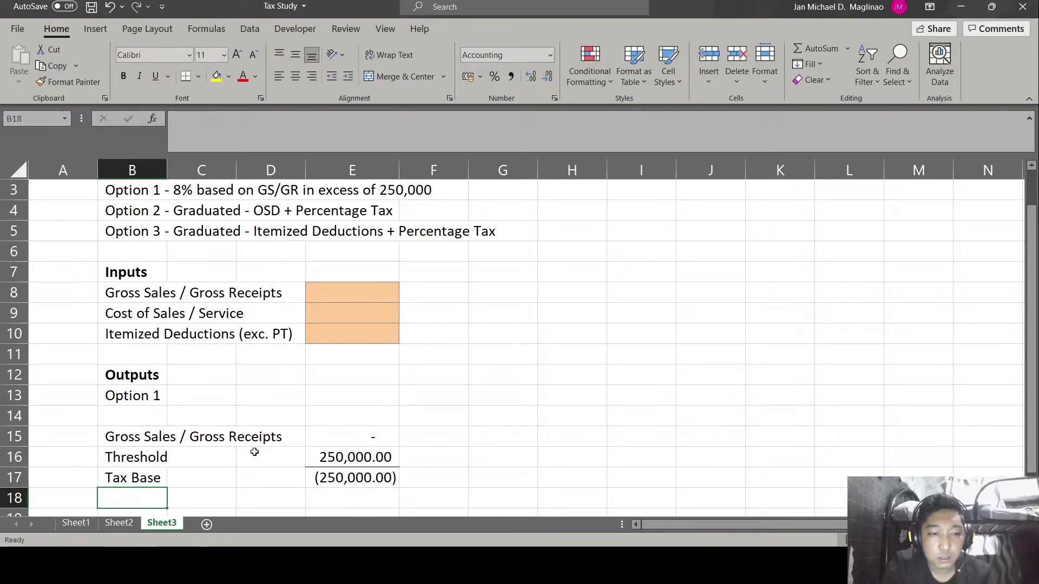
- Enter "Rate" in cell B18 and 8% in E18
type("Rate")
key("Tab")
key("Tab")
key("Tab")
type("8%")
key("Up")
key("Down")
key("Down")
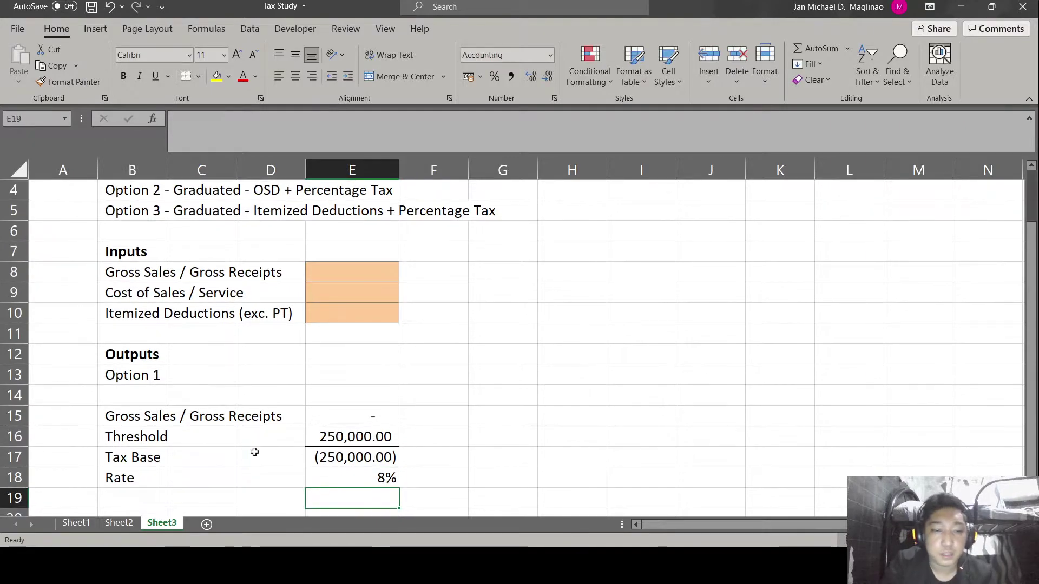
- Calculate the tax in E19 by multiplying E17 by E18, and add a bottom border under E18
type("=")
key("Up")
key("Up")
type("*")
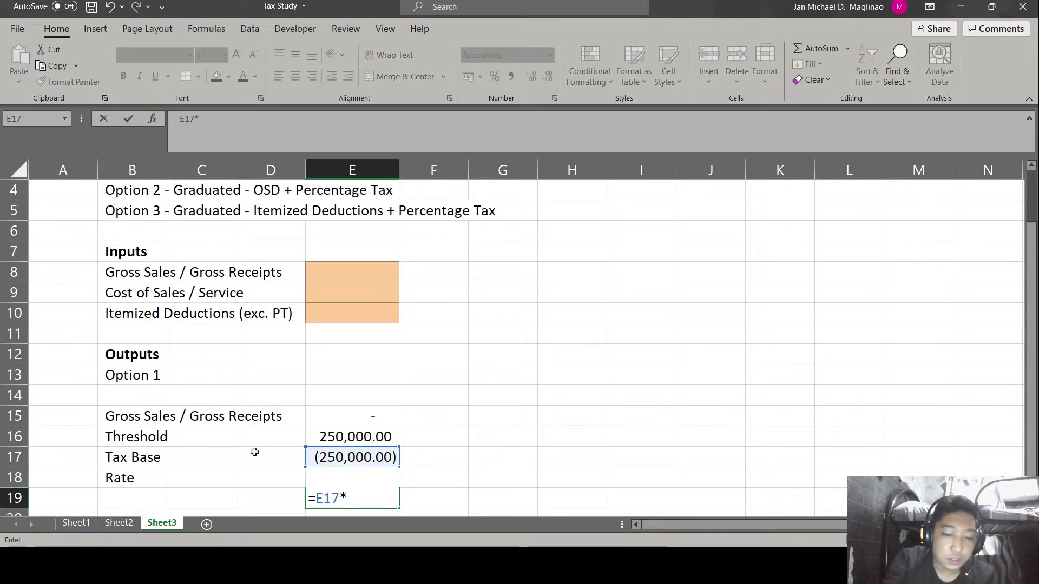
key("Up")
key("Return")
key("Up")
key("Up")
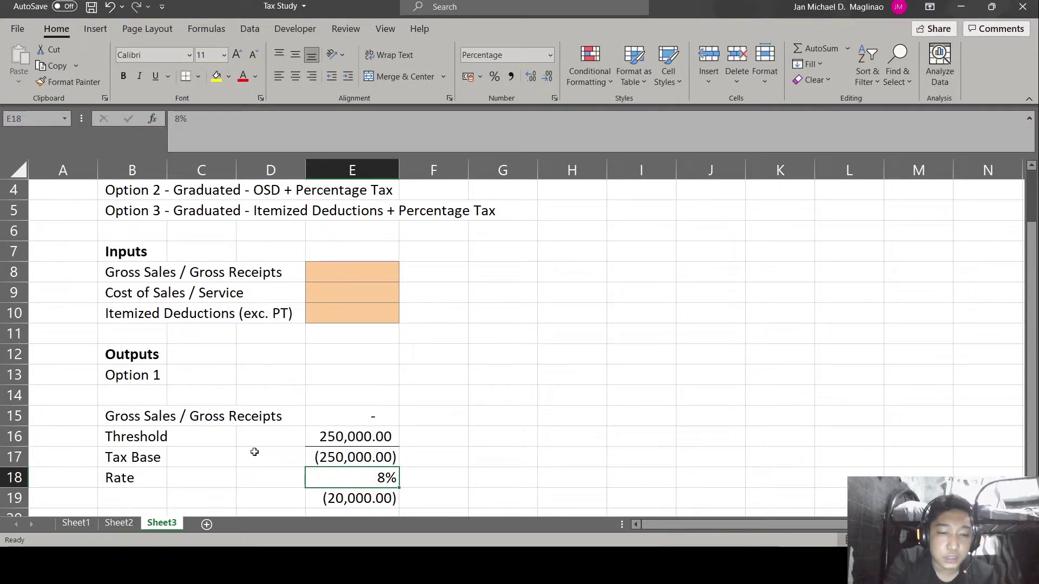
- Enter "Income Tax Due" as the label in cell B19
key("Down")
key("Left")
key("Left")
key("Left")
type("Un")
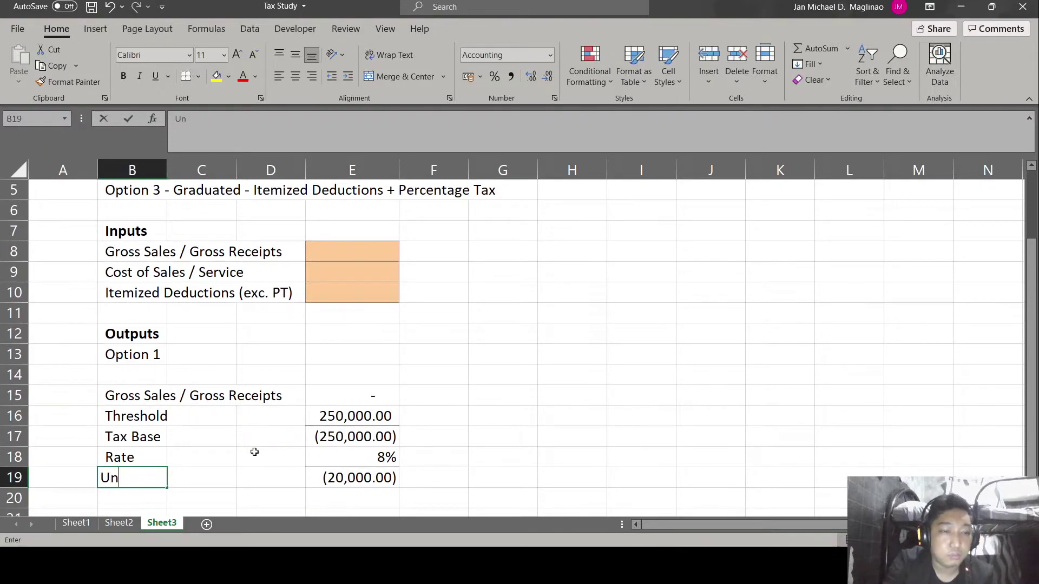
type("=++")
key("BackSpace")
key("BackSpace")
type("In")
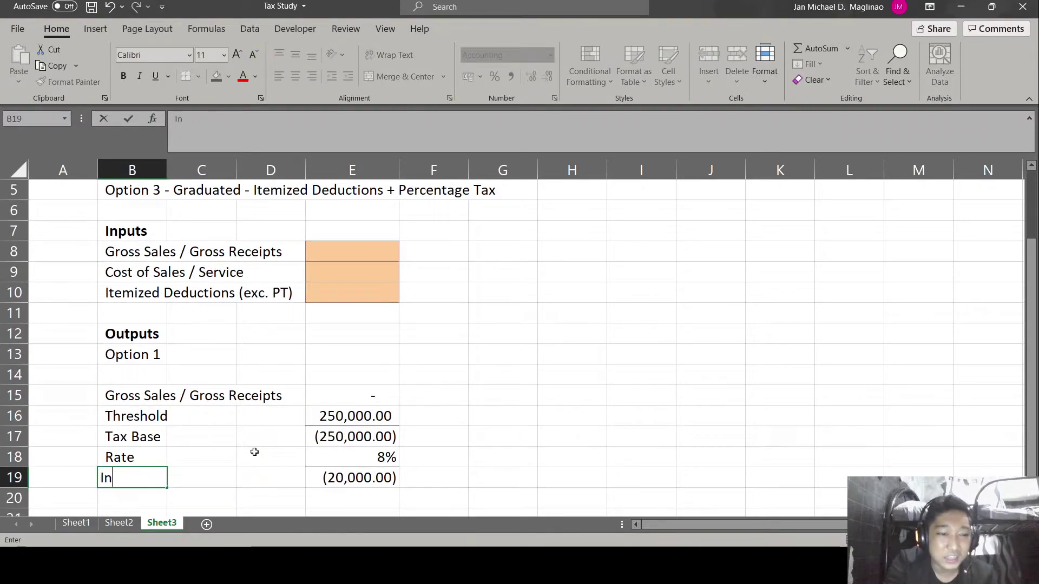
type("come Tax Due")
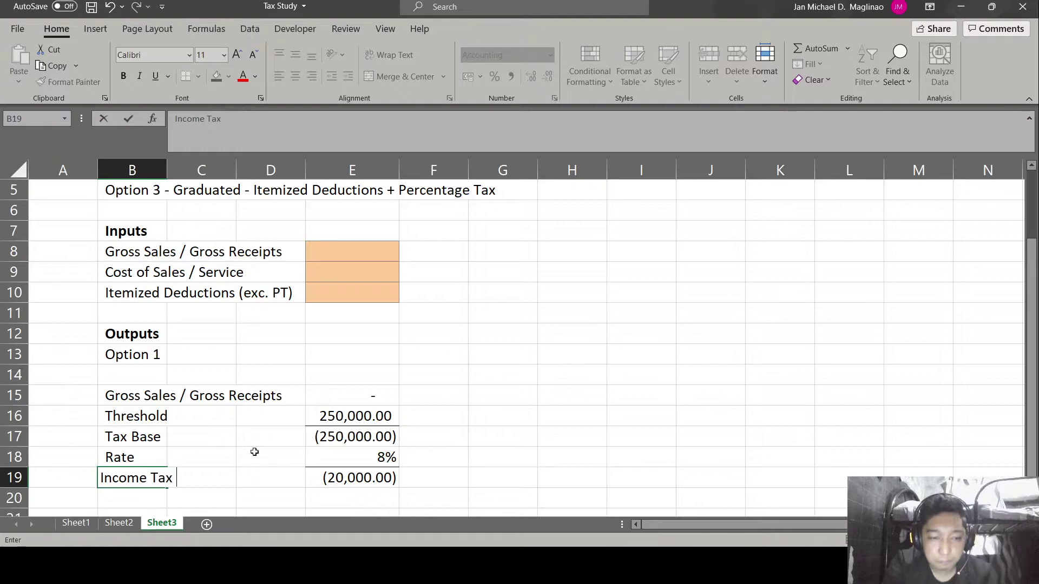
key("Return")
- Enter "Percentage Tax Due" in cell B20 and 0 as its amount in E20
type("P")
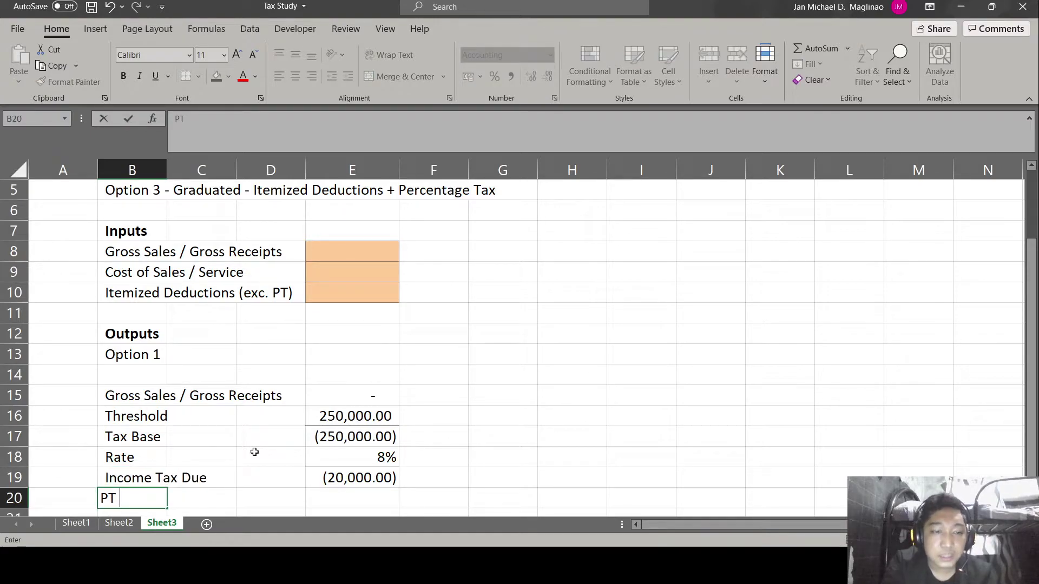
type("ercentage Tax Due")
key("Tab")
key("Tab")
key("Tab")
type("0")
key("Tab")
- Sum E19:E20 in cell E21 and add a bottom border under E20
key("Down")
key("Left")
type("=")
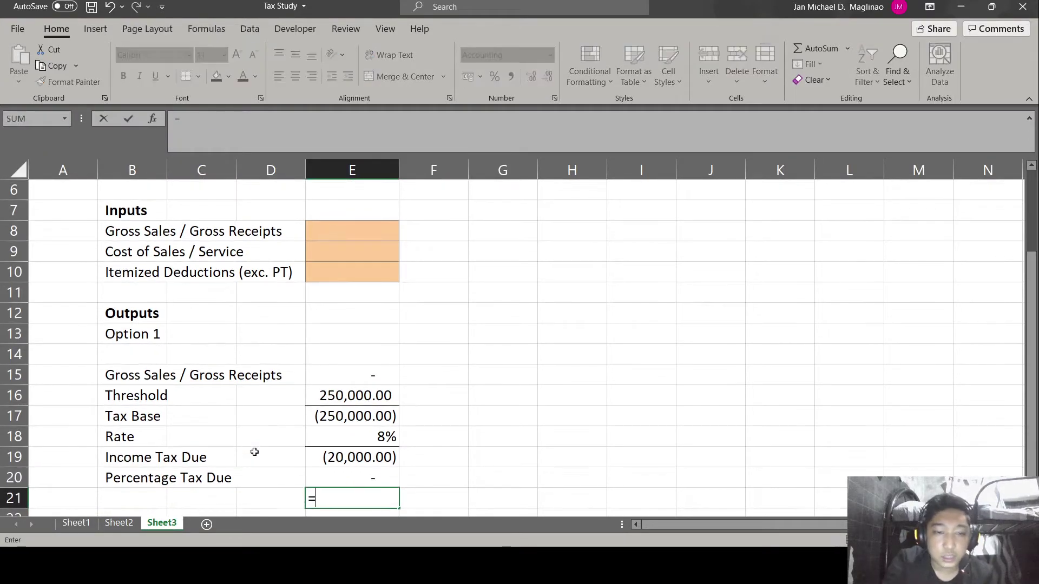
key("alt+equal")
key("Down")
key("Down")
key("Down")
key("Down")
key("shift+Down")
key("shift+Return")
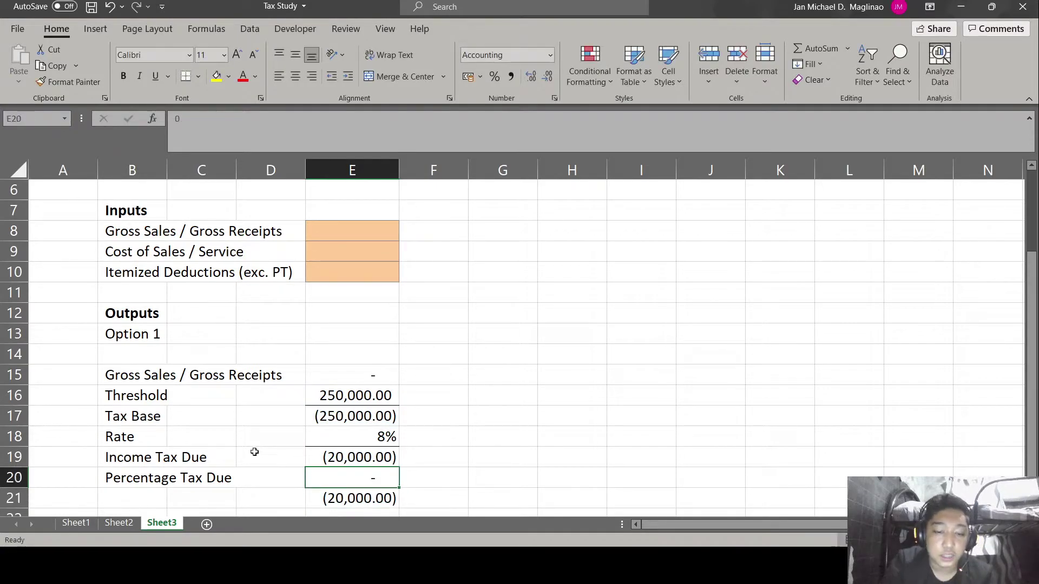
- Enter "Total Tax" as the label in cell B21
key("Left")
key("Down")
key("Left")
key("Left")
type("T")
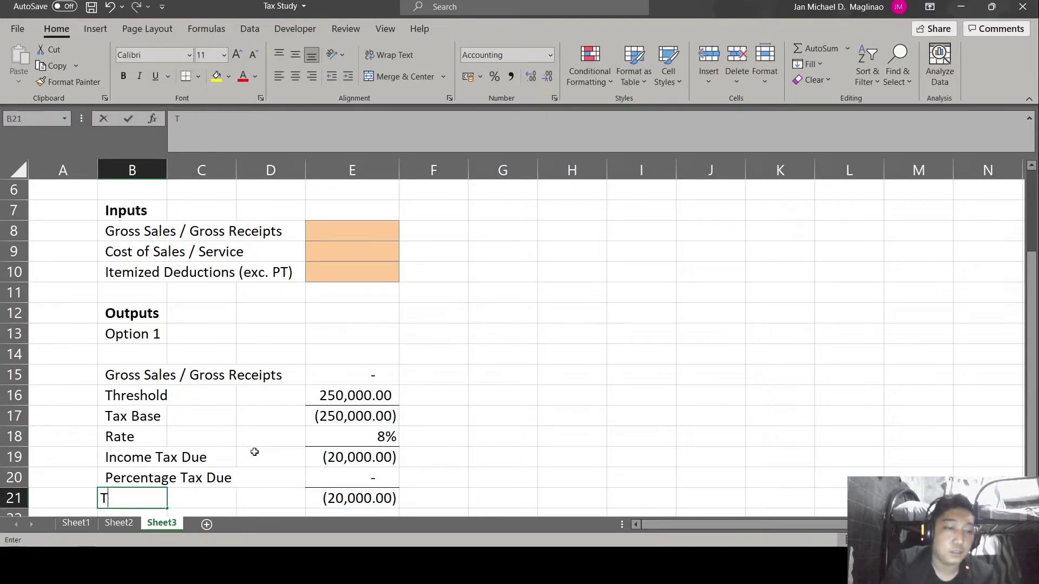
type("otal Tax")
- Make the total tax amount in E21 bold and fill the cell with yellow
key("Right")
key("Right")
key("Right")
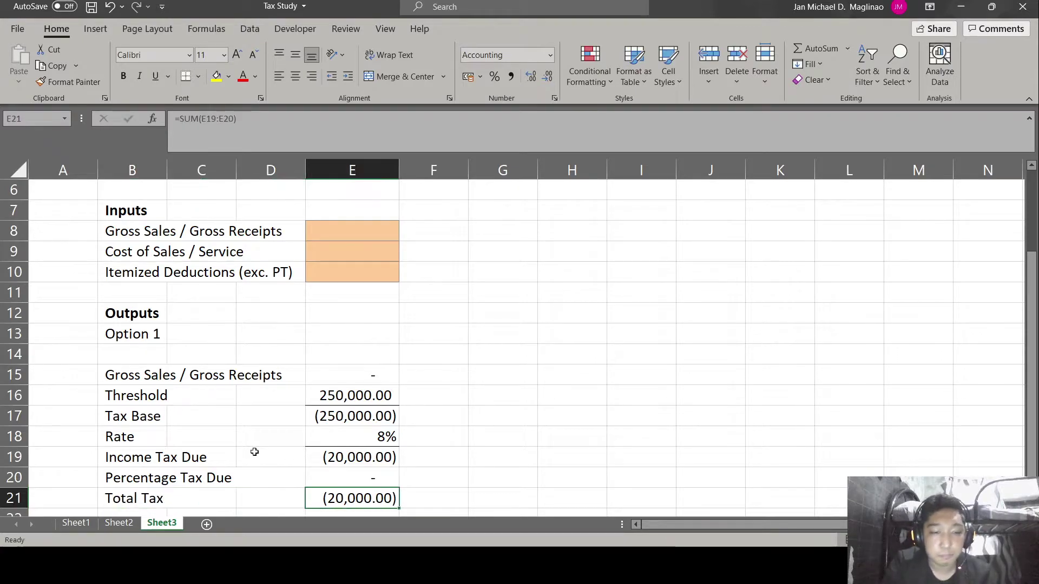
key("ctrl+b")
left_click(216, 76)
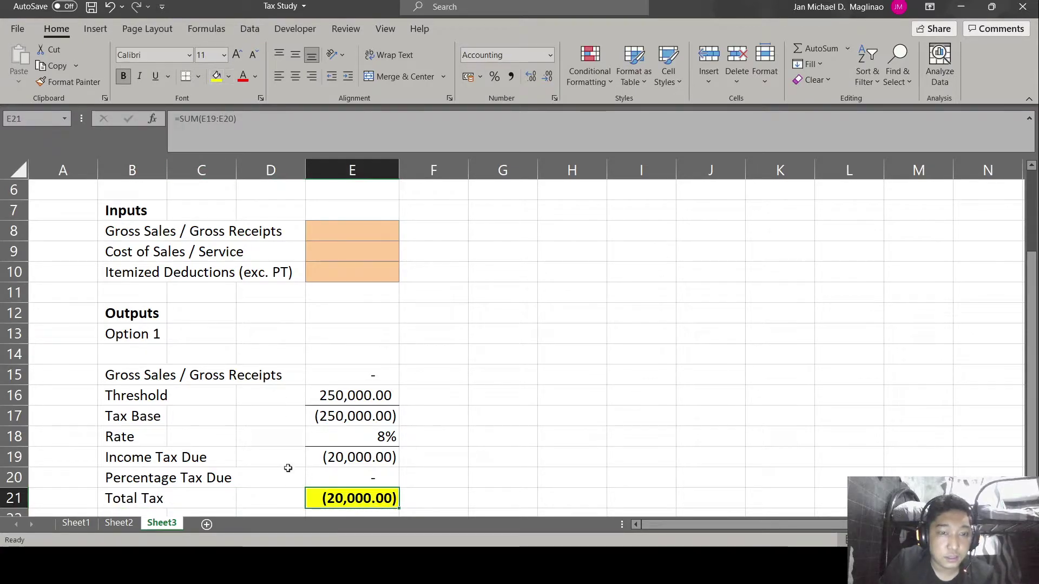
- Copy the full Option 1 description from B3 over the short "Option 1" heading in B13
left_click(284, 483)
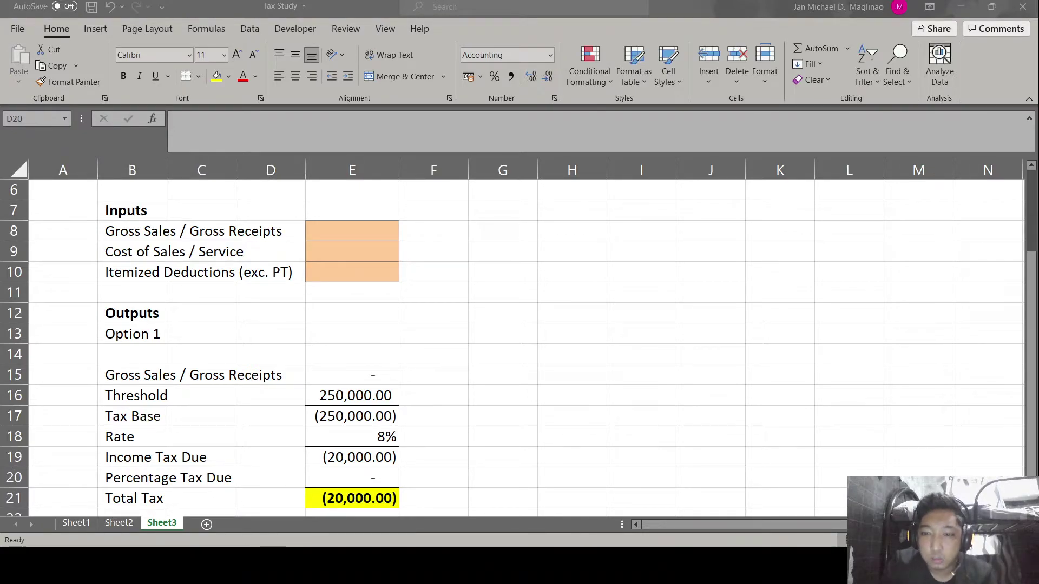
left_click(279, 482)
key("Down")
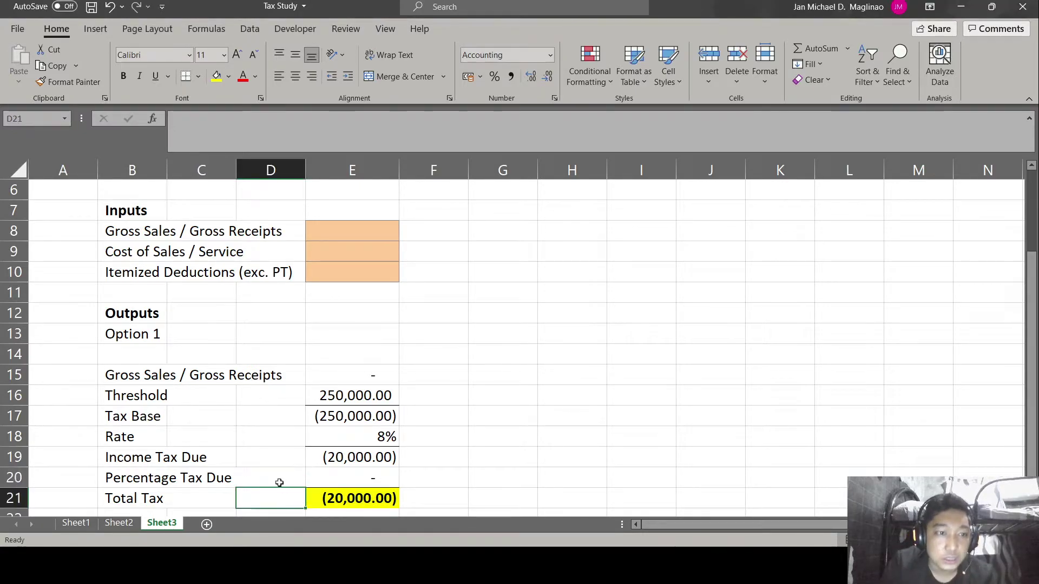
key("Up")
key("Left")
key("Left")
key("Up")
key("Up")
key("Up")
key("Up")
key("Up")
key("Up")
key("Up")
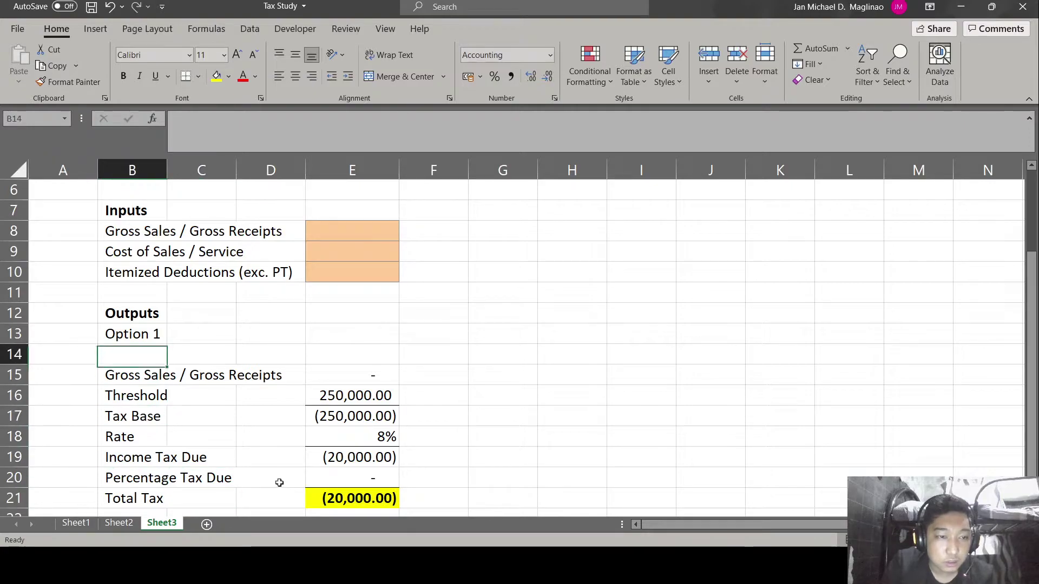
key("Up")
key("Up")
key("Up")
key("Up")
key("Up")
key("Up")
key("Up")
key("Up")
key("Up")
key("Up")
key("Up")
key("Up")
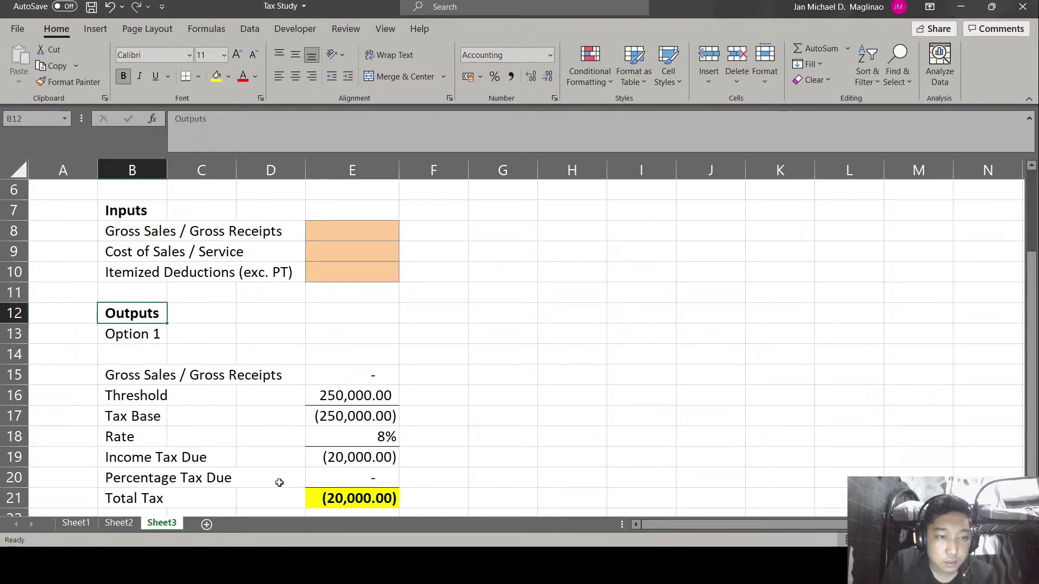
key("Down")
key("Down")
key("ctrl+c")
key("Down")
key("Down")
key("Down")
key("Down")
key("Down")
key("Down")
key("Down")
key("Down")
key("Down")
key("Down")
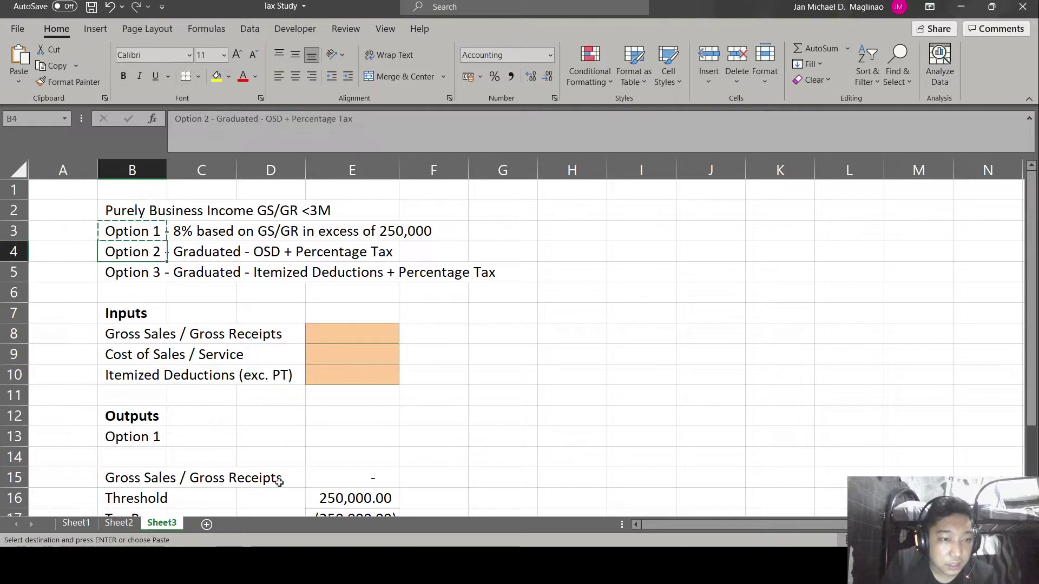
key("Return")
- Copy the Option 2 description from B4 to cell B23 as the heading of the next computation
key("Up")
key("Up")
key("Up")
key("Up")
key("Up")
key("Up")
key("Up")
key("Up")
key("Up")
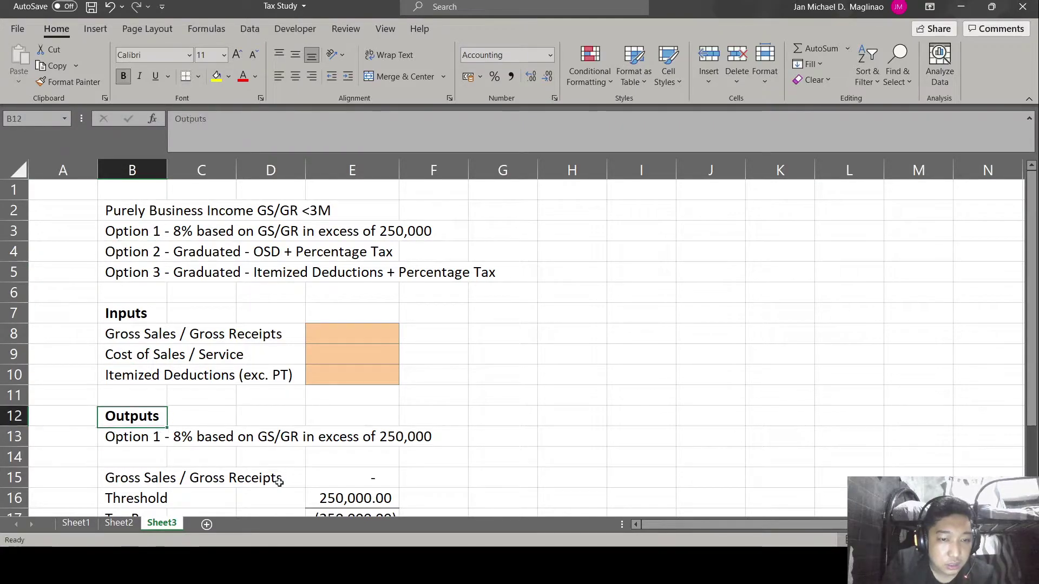
key("ctrl+c")
key("Down")
key("Down")
key("Down")
key("Down")
key("Down")
key("Down")
key("Down")
key("Down")
key("Down")
key("Down")
key("Down")
key("Down")
key("Down")
key("Down")
key("Down")
key("Down")
key("Down")
key("Down")
key("Down")
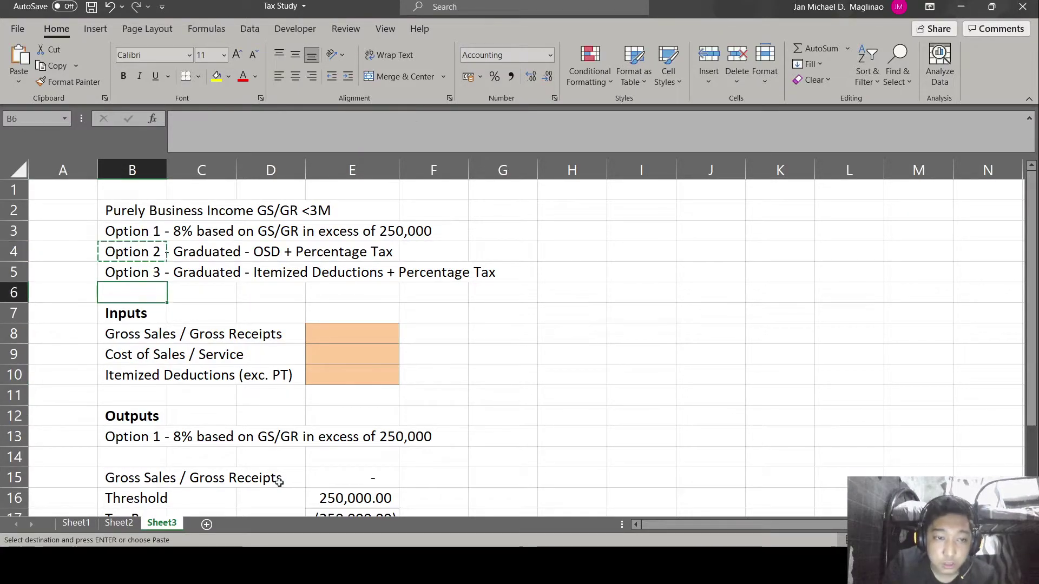
key("Return")
- Link cell B25 to the label in B15 and copy that formula to E25 for the gross sales amount
key("Down")
key("Down")
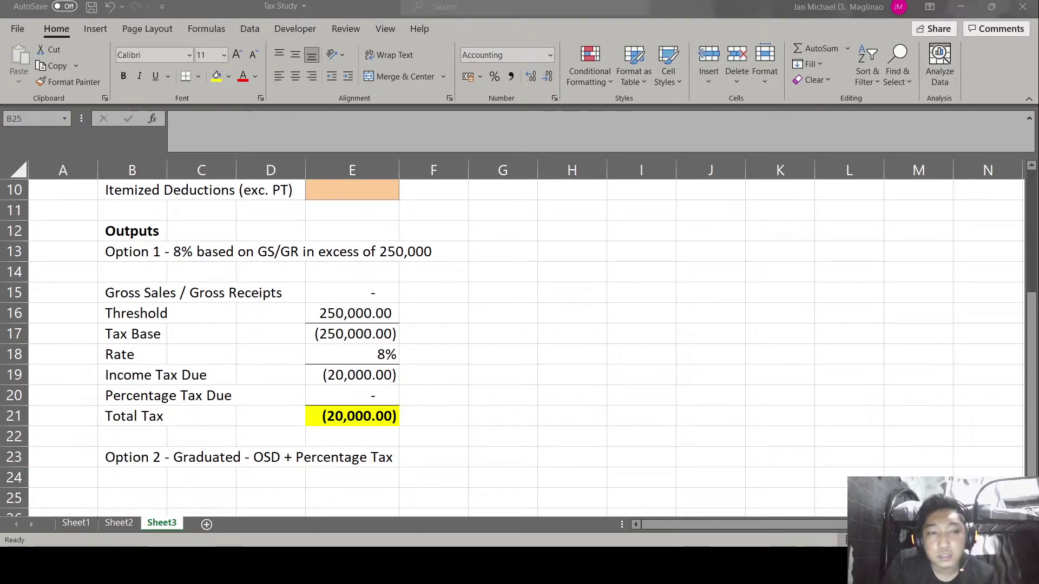
type("=")
key("Up")
key("Up")
key("Up")
key("Up")
key("Up")
key("Up")
key("Up")
key("Up")
key("Up")
key("Up")
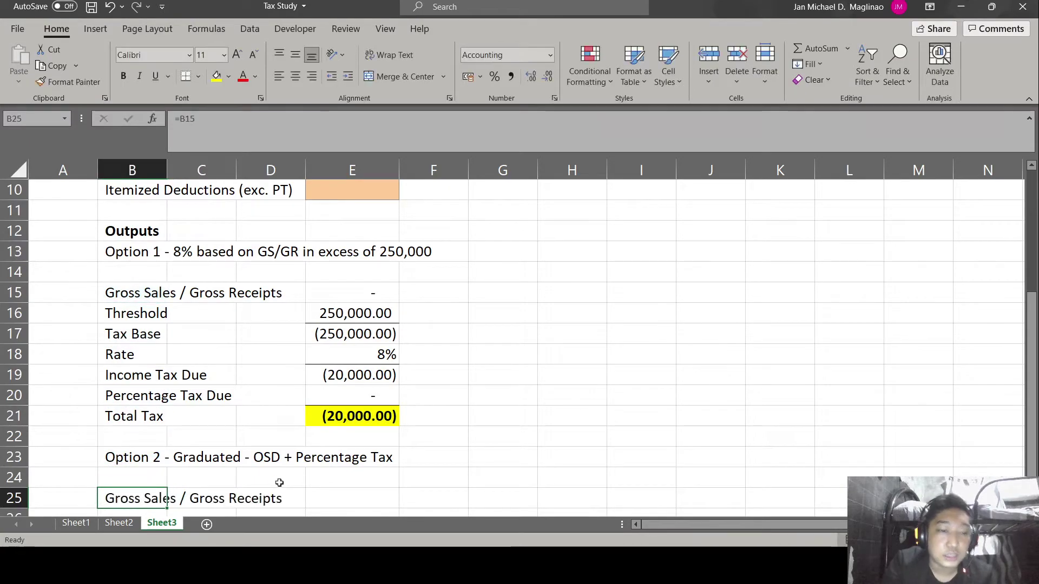
key("ctrl+c")
key("Right")
key("Right")
key("Right")
key("Return")
- Enter "OSD" as the label in cell B26
key("Down")
key("Down")
key("Left")
key("Up")
key("Left")
key("Left")
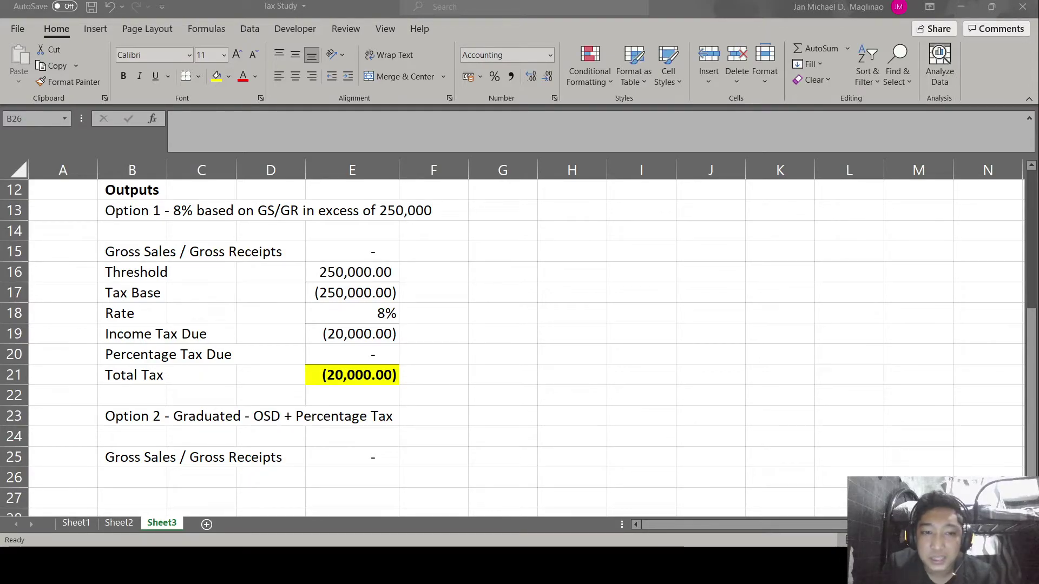
type("OSD")
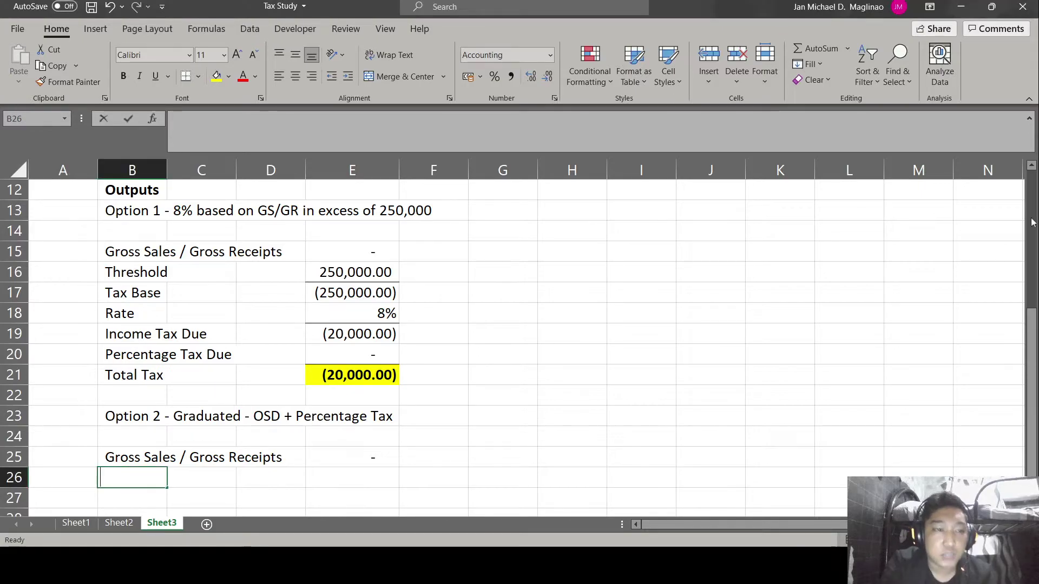
- Calculate the OSD in E26 by multiplying the gross sales in E25 by the deduction rate
key("Tab")
key("Tab")
key("Tab")
type("=")
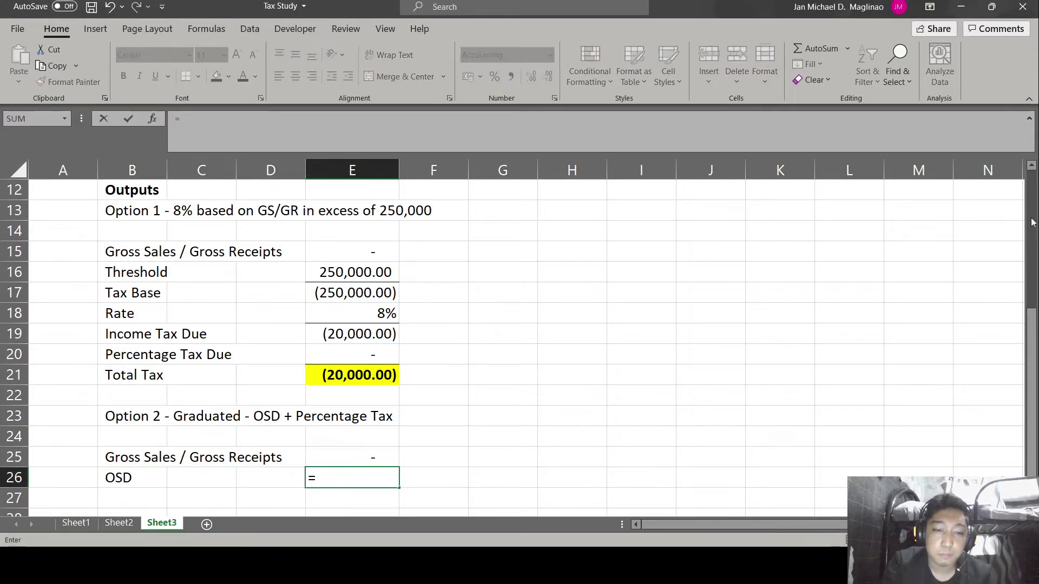
key("Up")
type("*")
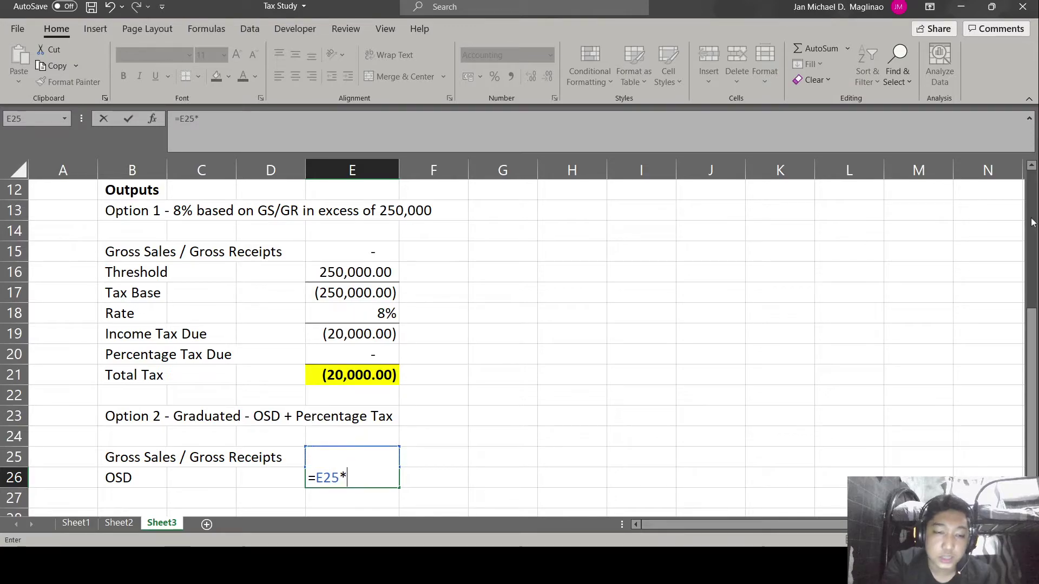
key("Return")
- Calculate E25 minus E26 in cell E27 and add a bottom border under E26
type("=")
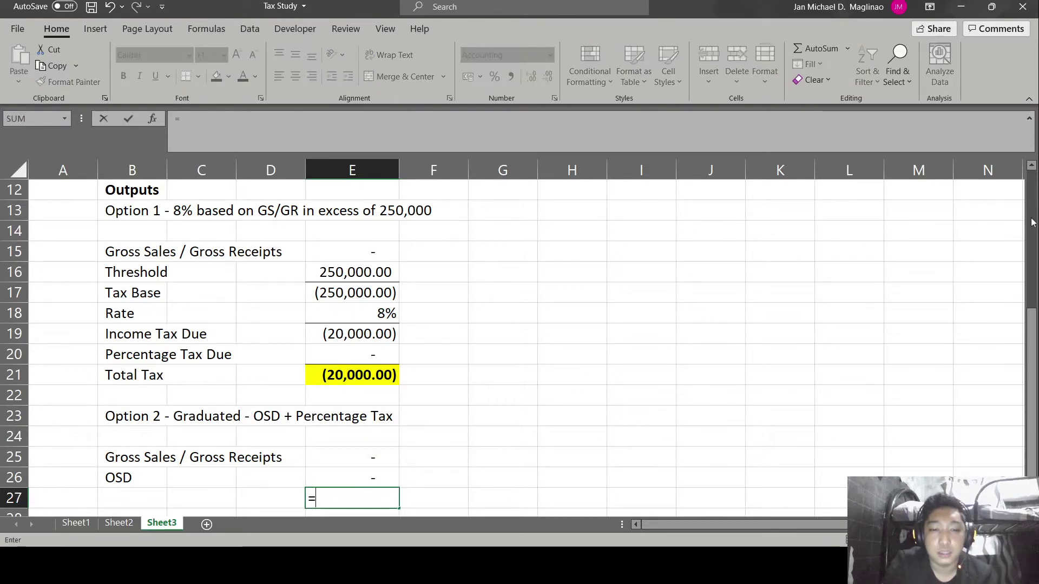
key("Up")
key("Up")
type("-")
key("Up")
key("Return")
key("Up")
key("Up")
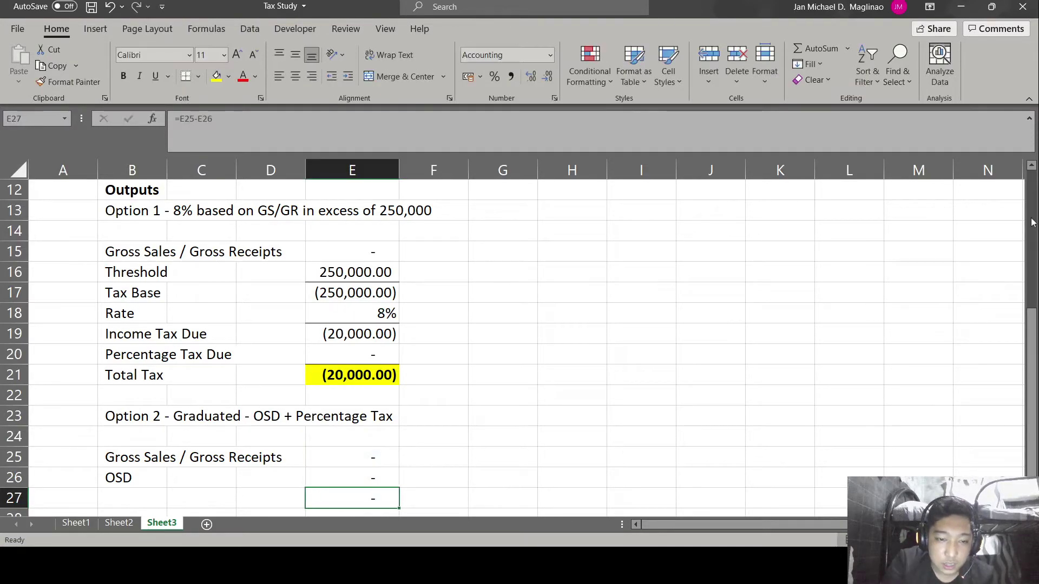
key("Down")
key("Down")
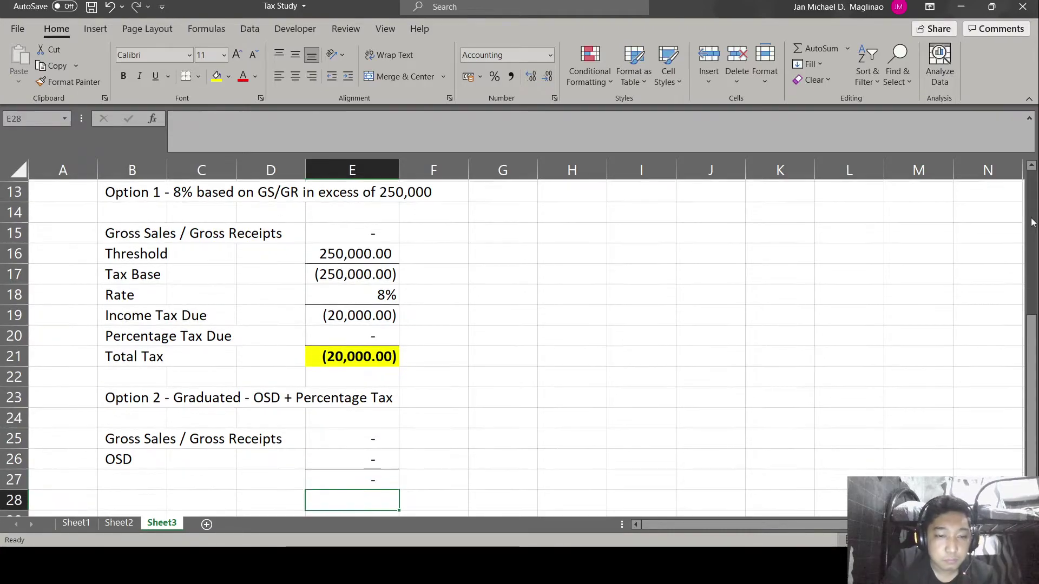
- Enter "Net Taxable Income" as the label in cell B27
key("Up")
key("Left")
key("Left")
key("Left")
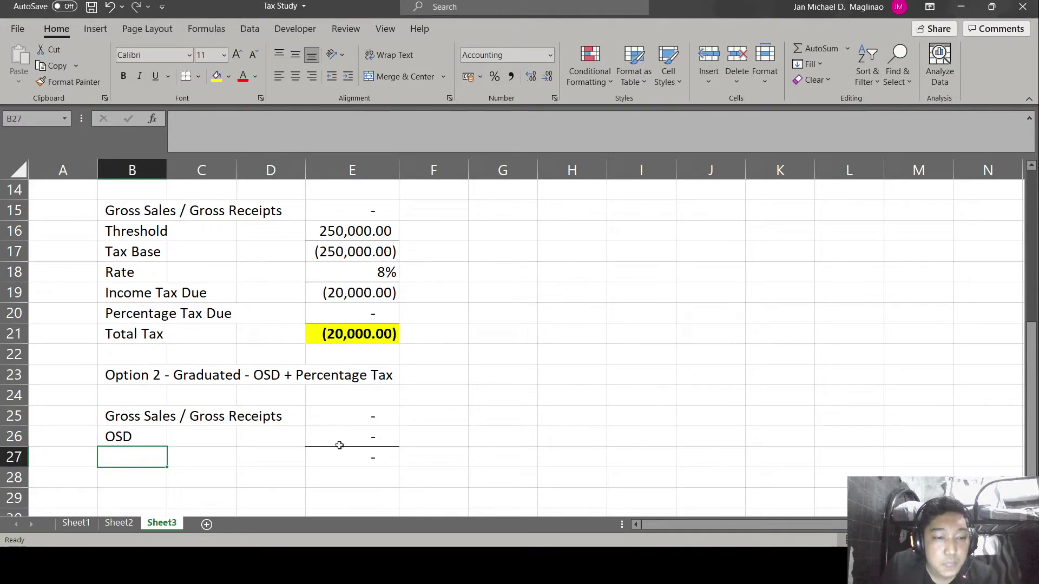
type("Net Taxable Income")
key("Return")
key("Return")
- Enter "Income Tax Due" as the label in cell B29
type("Tax")
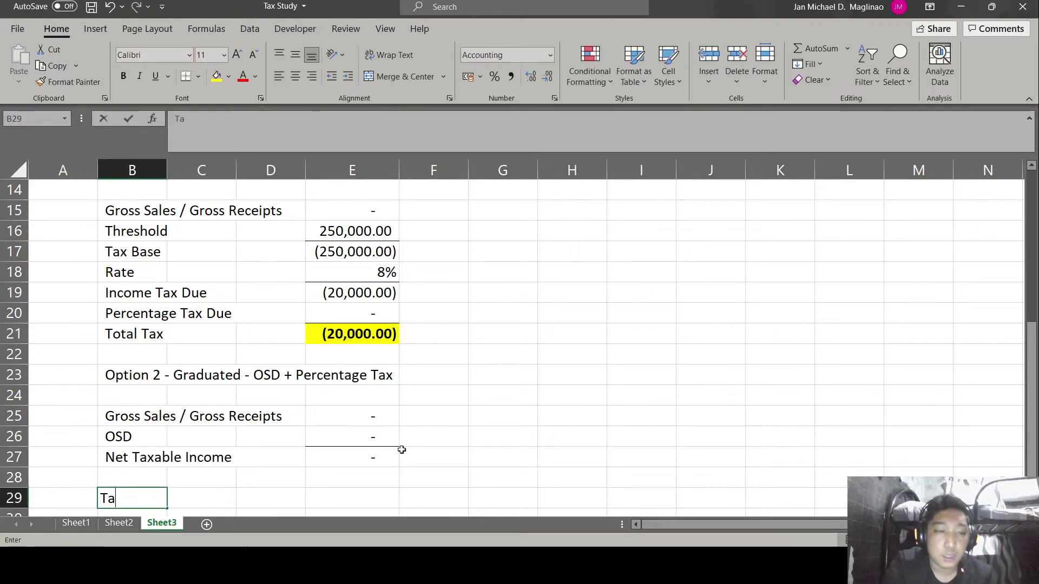
key("BackSpace")
key("BackSpace")
key("BackSpace")
type("Income")
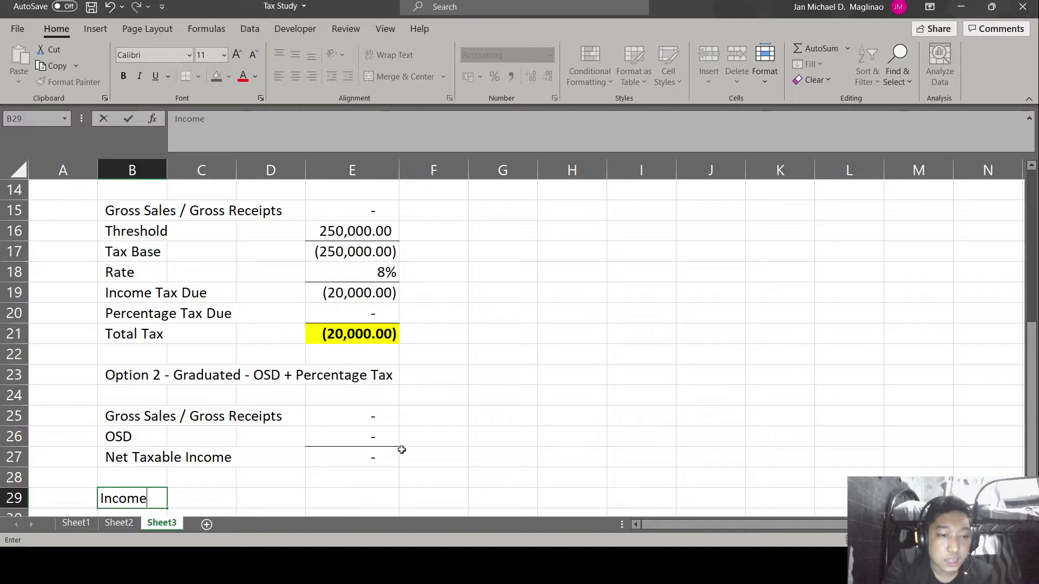
type(" Tax Due")
- Paste the nested IF formula for the graduated income tax, based on E27, into cell E29
key("Right")
key("Right")
key("Right")
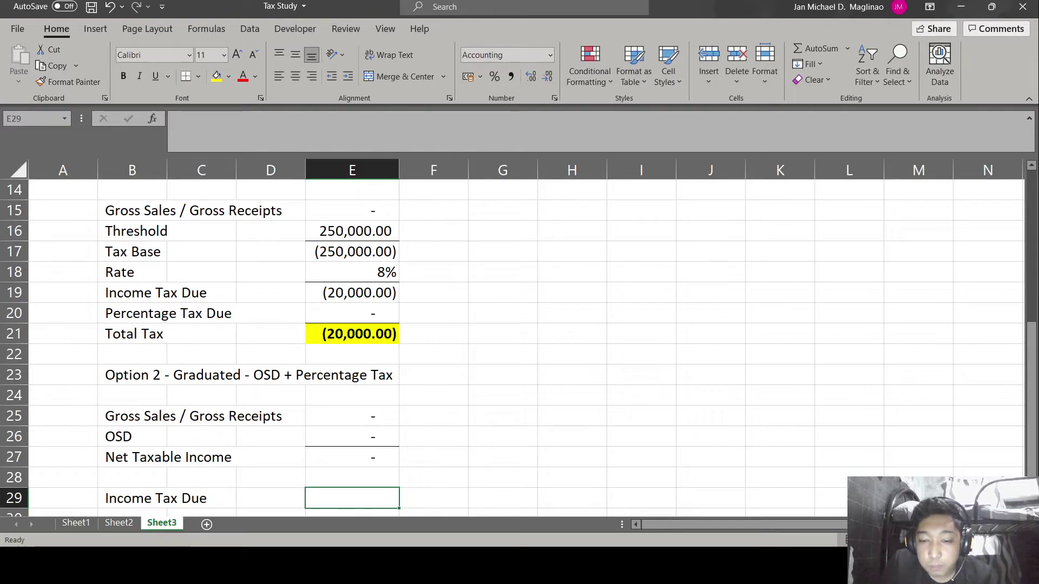
key("alt+Tab")
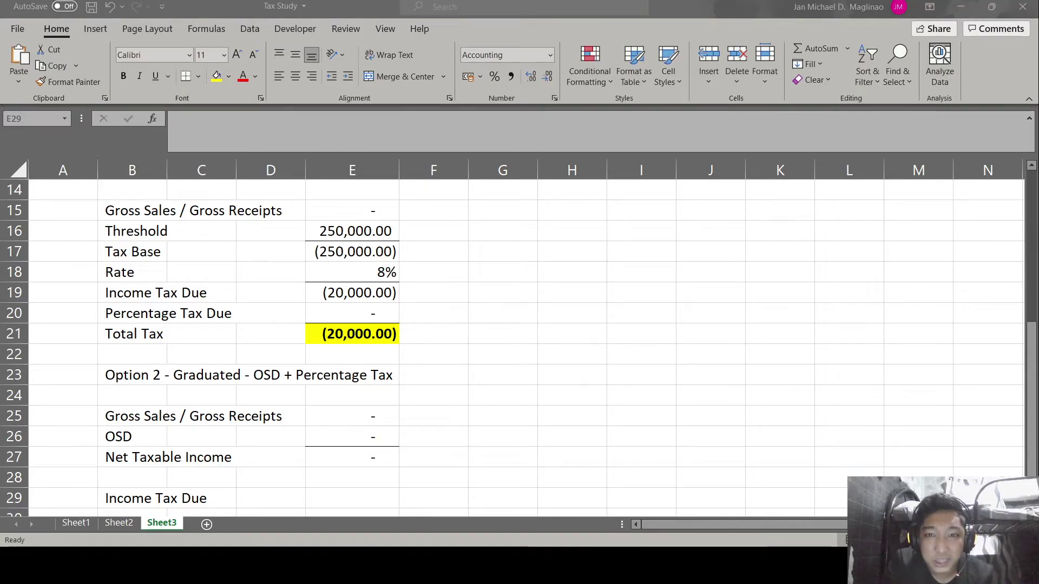
double_click(357, 504)
type("=IF(e27<=250000,0%*e27,IF(e27<=400000,20%*(e27-250000),IF(e27<=800000,25%*(e27-400000)+30000,IF(e27<=2000000,30%*(e27-800000)+130000,IF(e27<=8000000,32%*(e27-2000000)+490000,IF(e27<=8000000,35%*(e27-8000000)+2410000,35%*(e27-8000000)+2410000))))))")
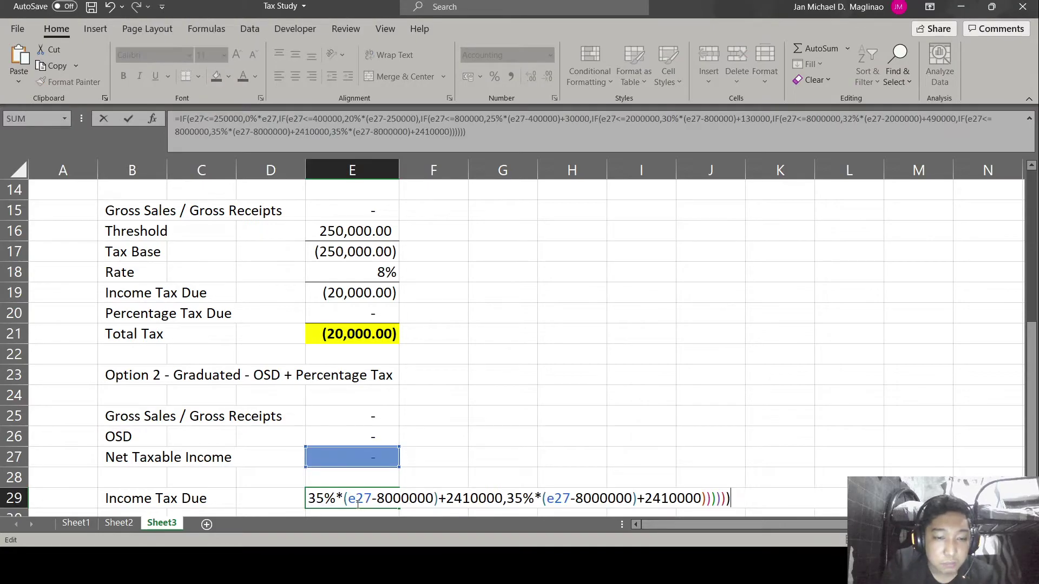
key("Return")
- Commit the nested IF income tax formula in cell E29
key("Down")
key("Up")
key("Down")
- Test the income tax formula with 250000 and 300000 as net taxable income in E27, and undo both test entries
key("Up")
key("Up")
key("Up")
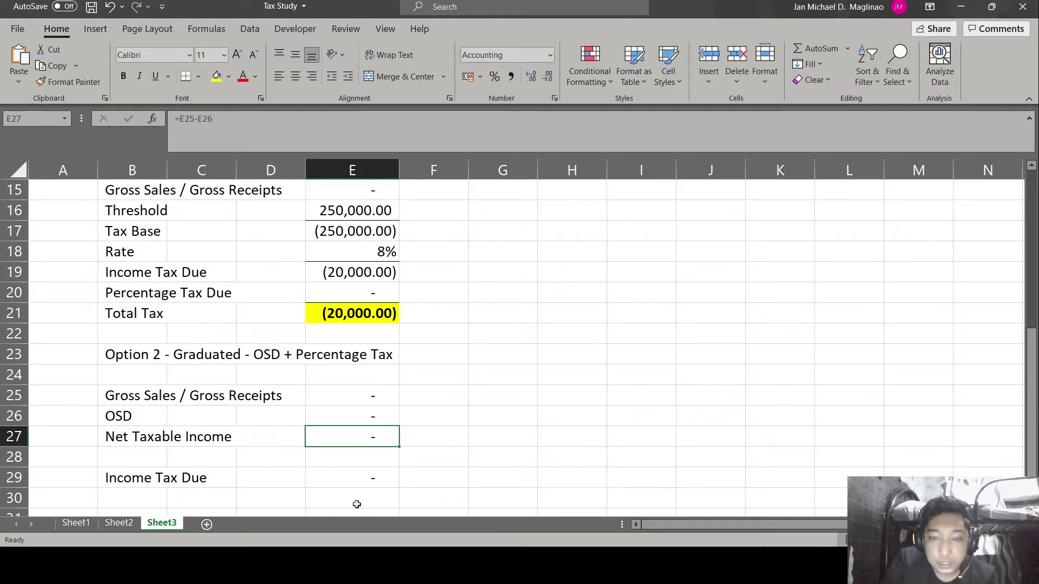
type("250000")
key("Return")
key("Up")
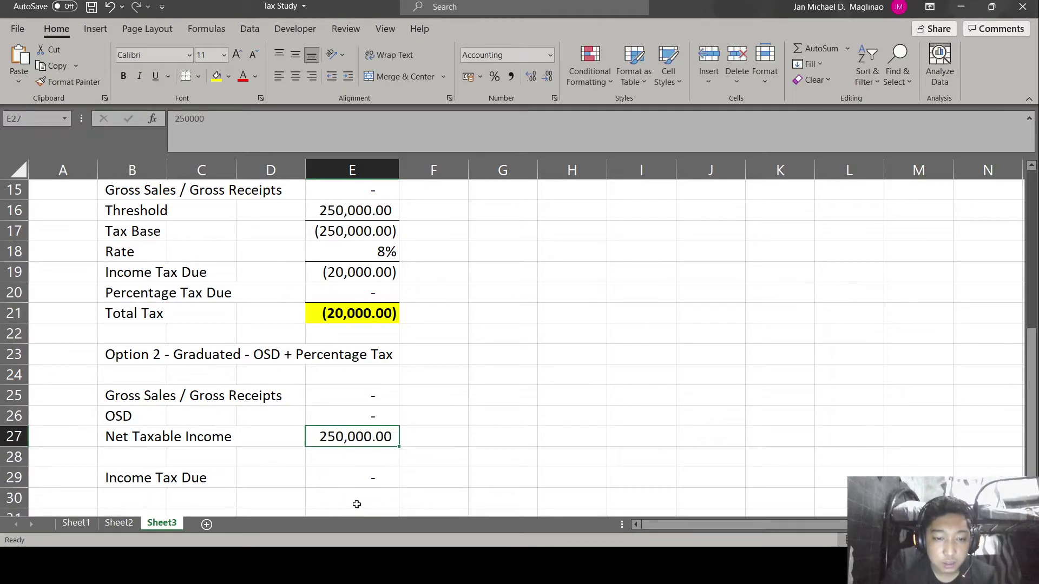
type("3000")
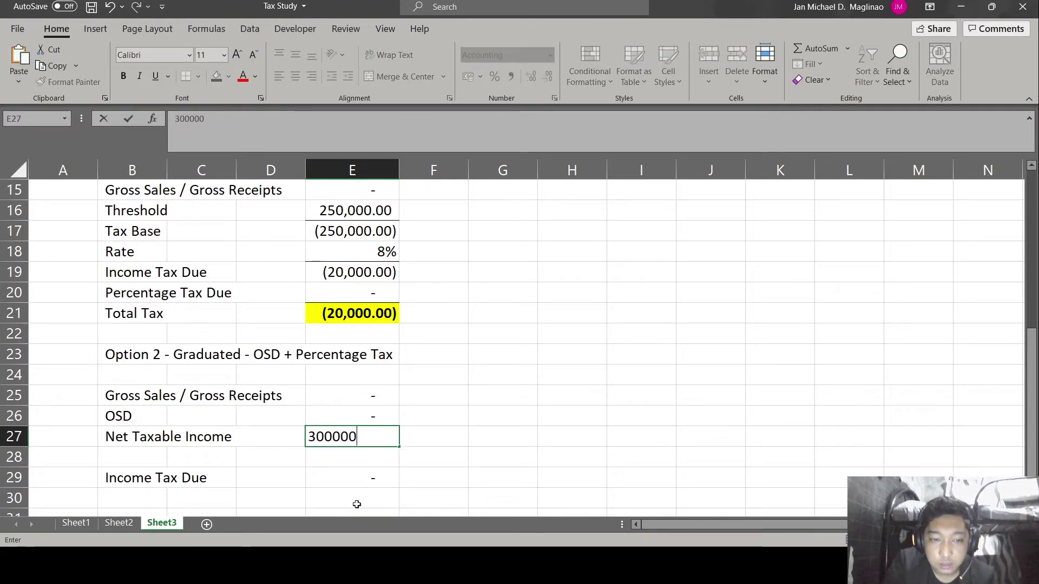
key("Return")
type("1")
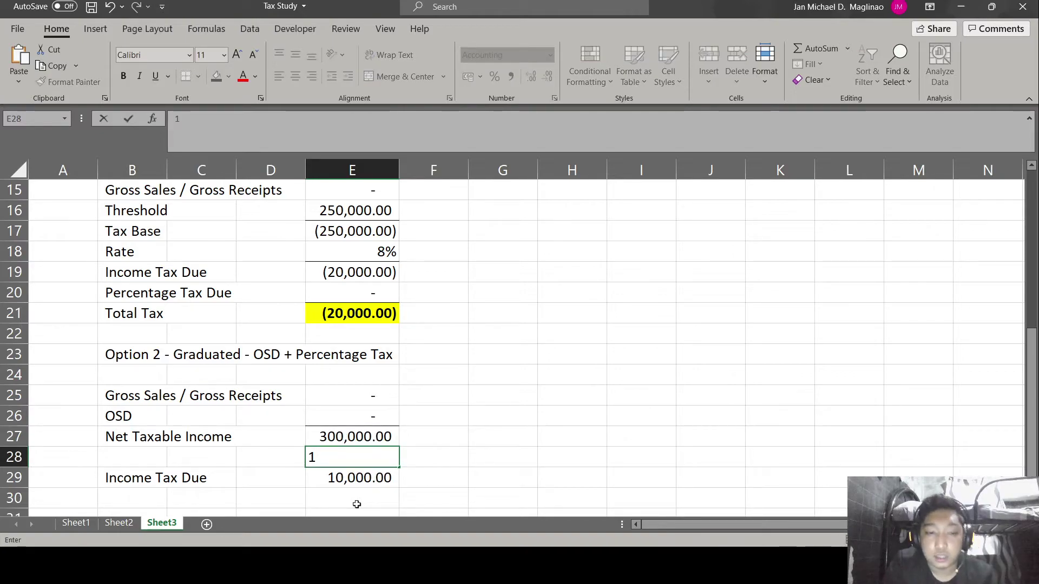
key("Escape")
key("ctrl+z")
key("ctrl+z")
- Enter "Percentage Tax Due" as the label in cell B30
key("Down")
key("Down")
key("Down")
key("Left")
key("Left")
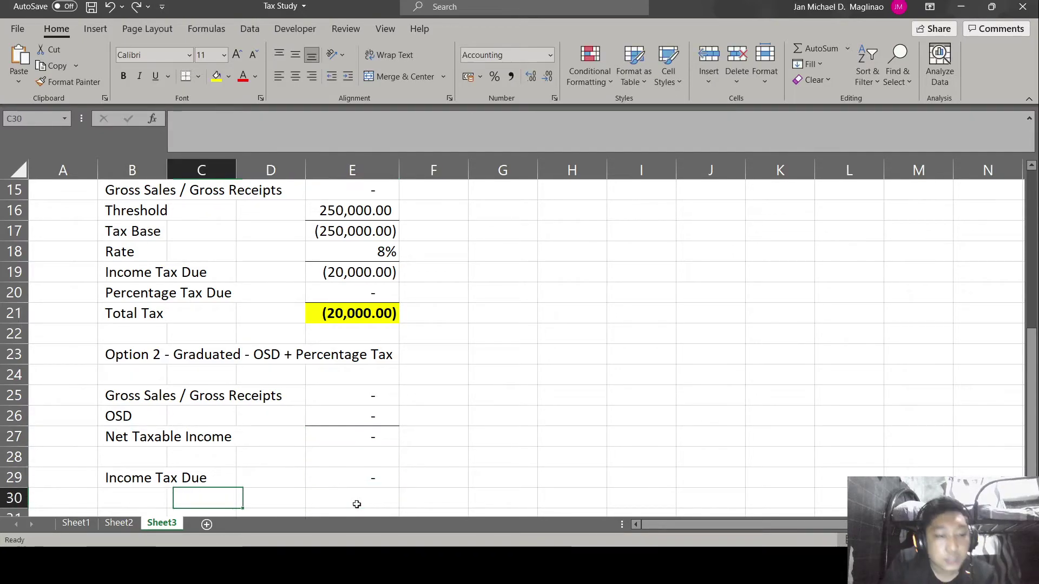
key("Left")
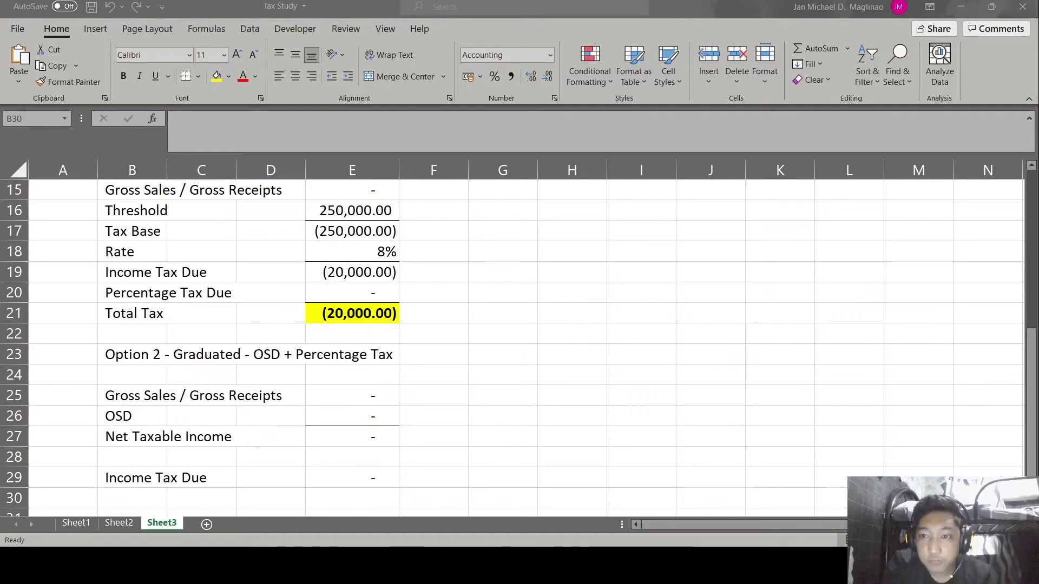
type("Percentage")
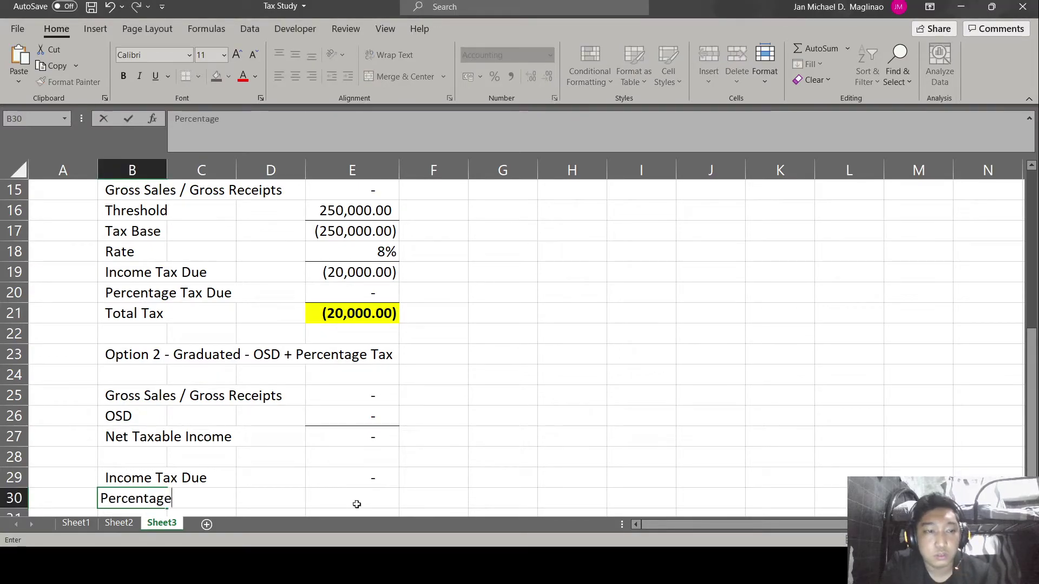
type(" Tax Due")
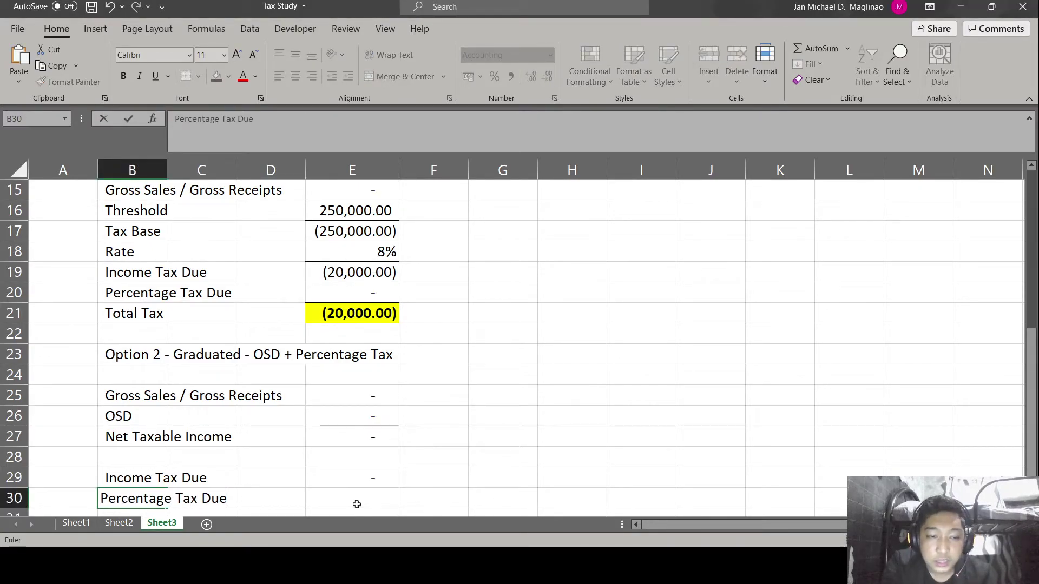
- Calculate the percentage tax in cell E30 with the formula =E25*1%
key("Right")
key("Right")
key("Right")
type("=")
key("Up")
key("Up")
key("Up")
key("Up")
key("Up")
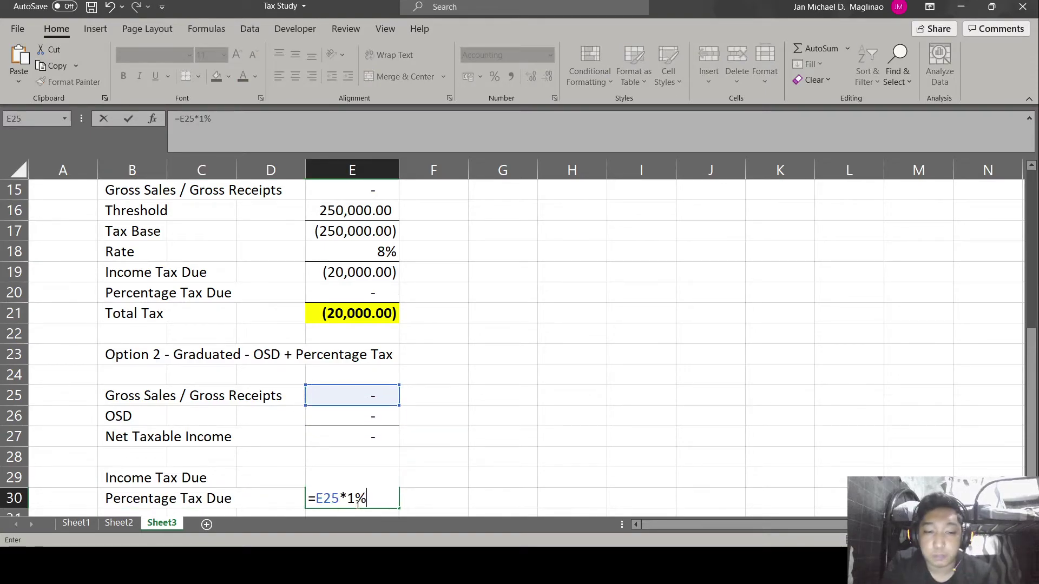
type("*1%")
key("Right")
key("Left")
key("Down")
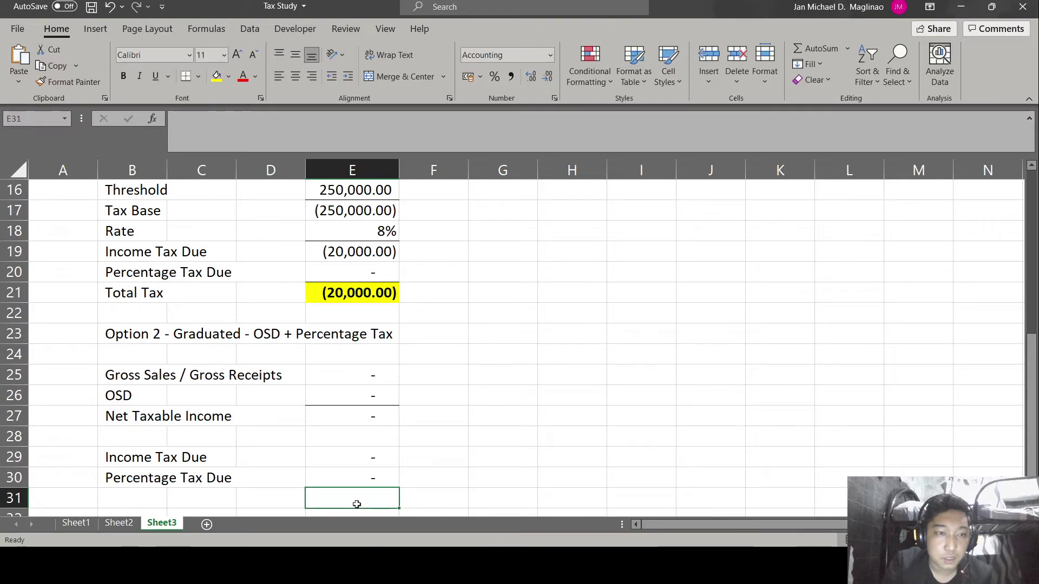
- Enter "Total Tax" as the label in cell B31
key("Left")
key("Left")
key("Left")
type("Total Ta")
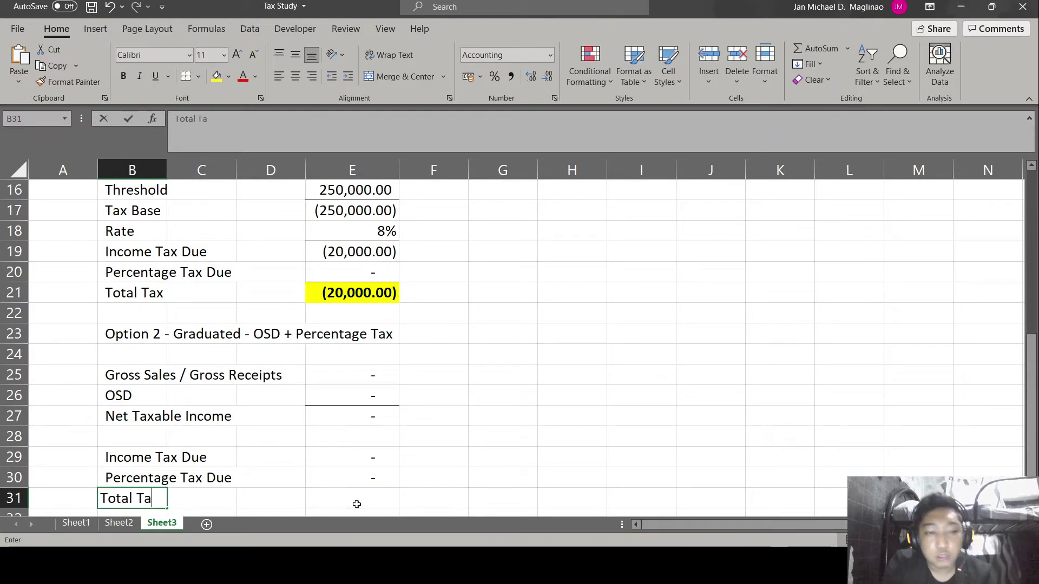
type("x")
- Add a bottom border under the percentage tax amount in cell E30
key("Right")
key("Up")
key("Up")
key("Right")
key("Down")
key("Right")
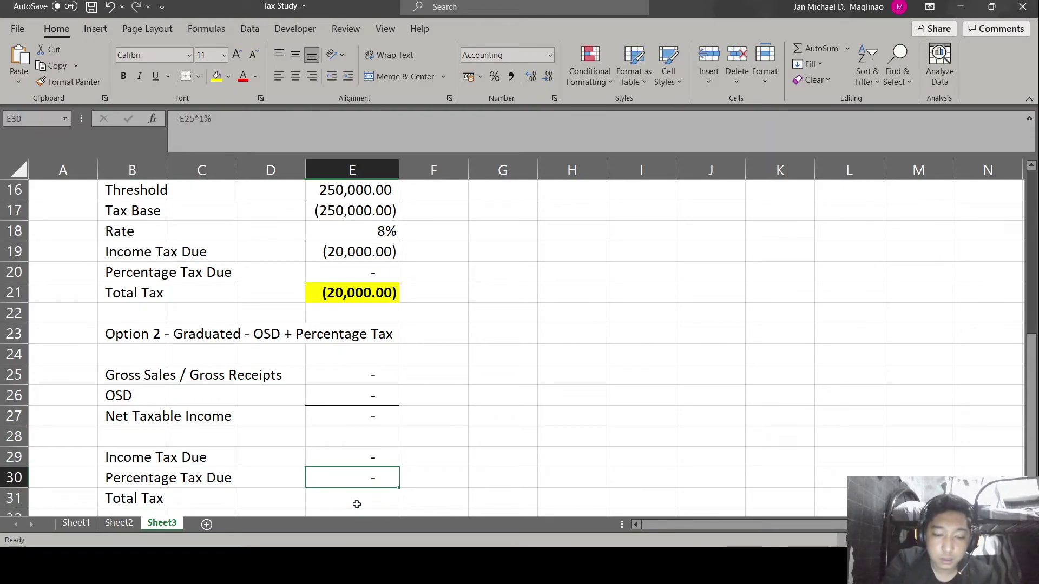
- Total E29:E30 with SUM in cell E31 and format the result bold with a yellow fill
key("Left")
key("Down")
key("Right")
key("alt+equal")
key("ctrl+Return")
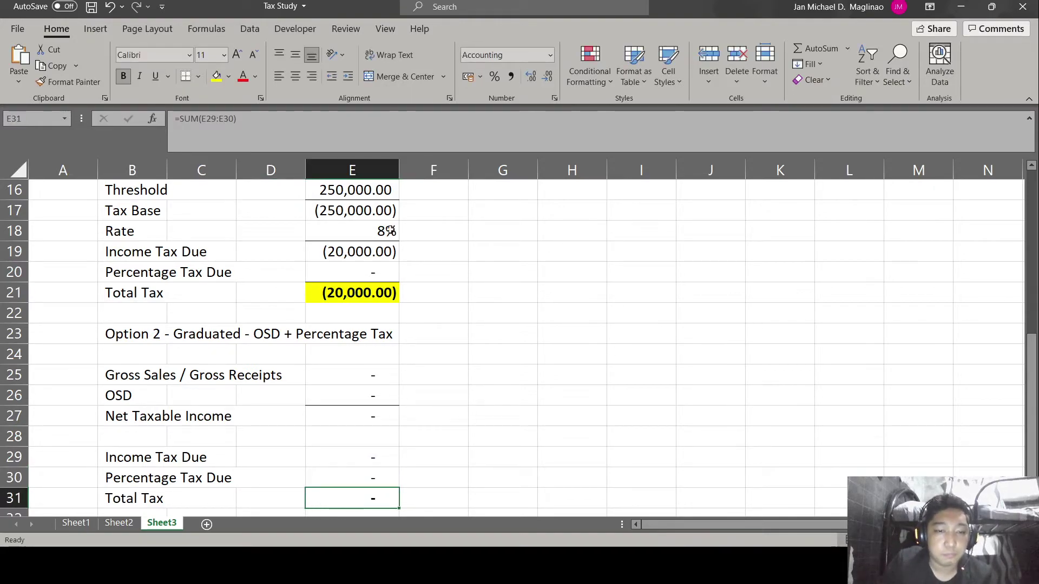
left_click(225, 75)
left_click(193, 455)
- Copy the Option 3 heading from cell B5 into cell B33
key("alt+Tab")
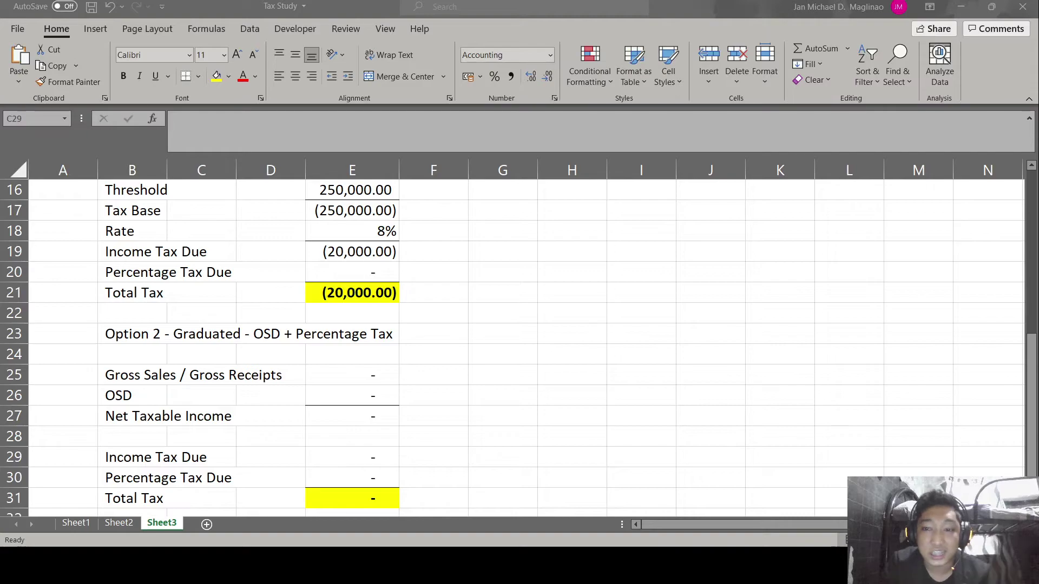
left_click(193, 455)
key("Left")
key("Left")
key("Down")
key("Right")
key("Up")
key("Up")
key("Up")
key("Up")
key("Up")
key("Up")
key("Up")
key("Up")
key("Up")
key("Up")
key("Up")
key("Up")
key("Up")
key("Up")
key("Up")
key("Up")
key("Up")
key("Up")
key("Up")
key("Up")
key("Up")
key("Up")
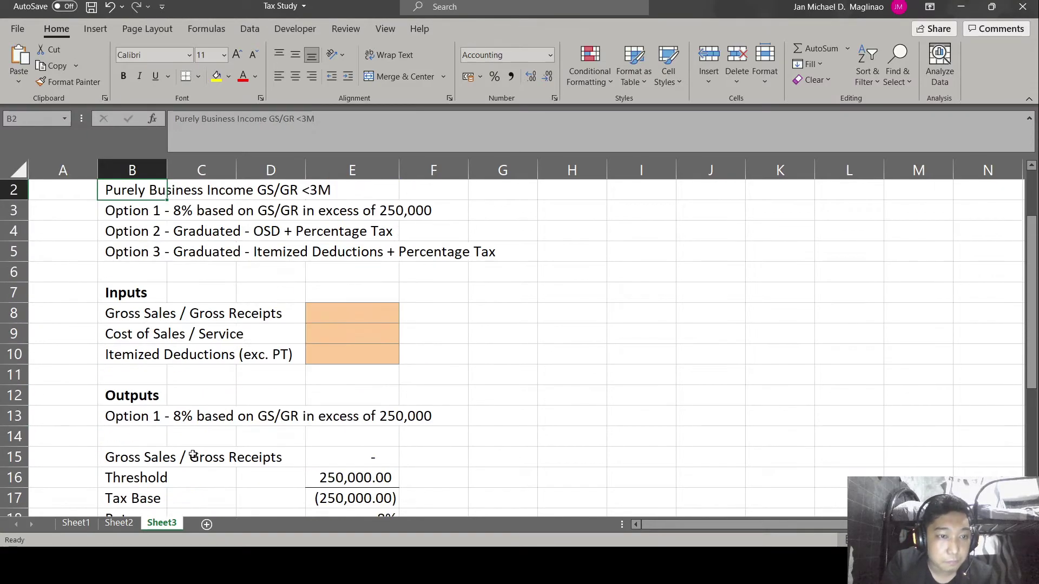
key("Down")
key("Down")
key("ctrl+c")
key("Down")
key("Down")
key("Down")
key("Down")
key("Down")
key("Down")
key("Down")
key("Down")
key("Down")
key("Down")
key("Down")
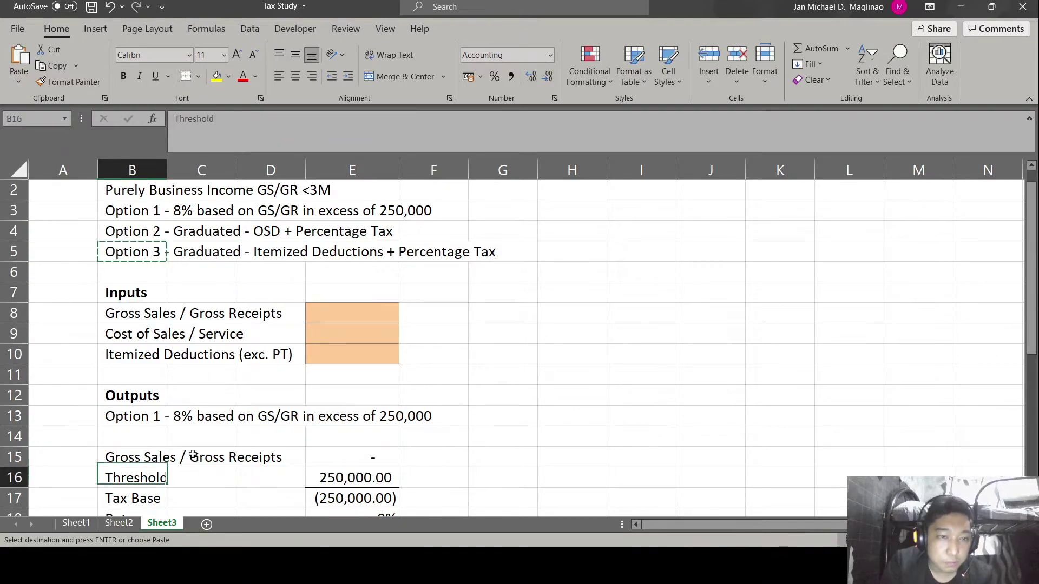
key("Down")
key("Down")
key("Down")
key("Down")
key("Down")
key("Down")
key("Down")
key("Down")
key("Down")
key("Down")
key("Down")
key("Down")
key("Down")
key("Down")
key("Down")
key("Down")
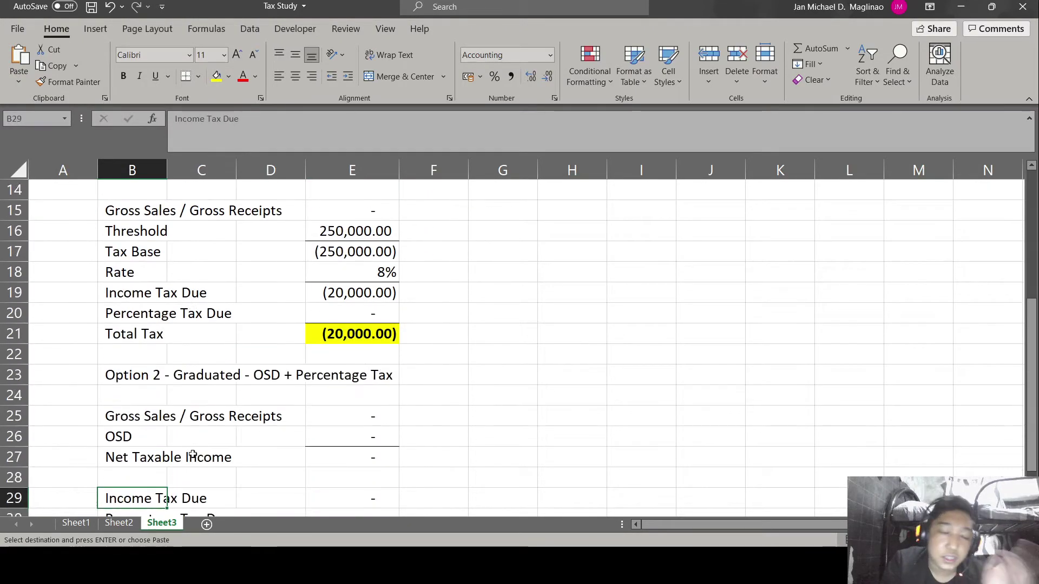
scroll(193, 454, "down", 1)
key("Down")
key("Return")
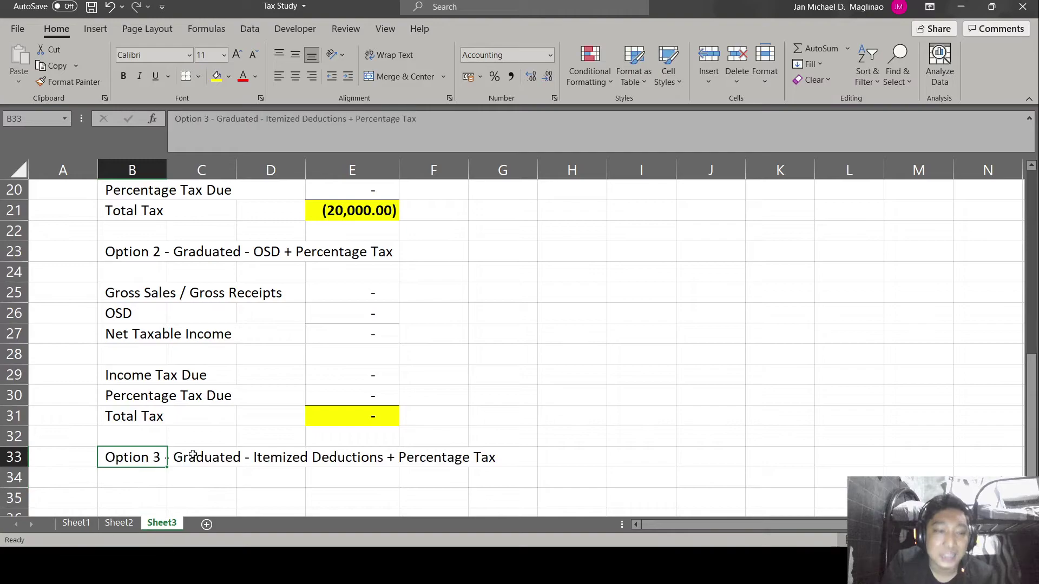
- Link the label in cell B35 to the Gross Sales / Gross Receipts label with =B25
key("Up")
key("Down")
key("Down")
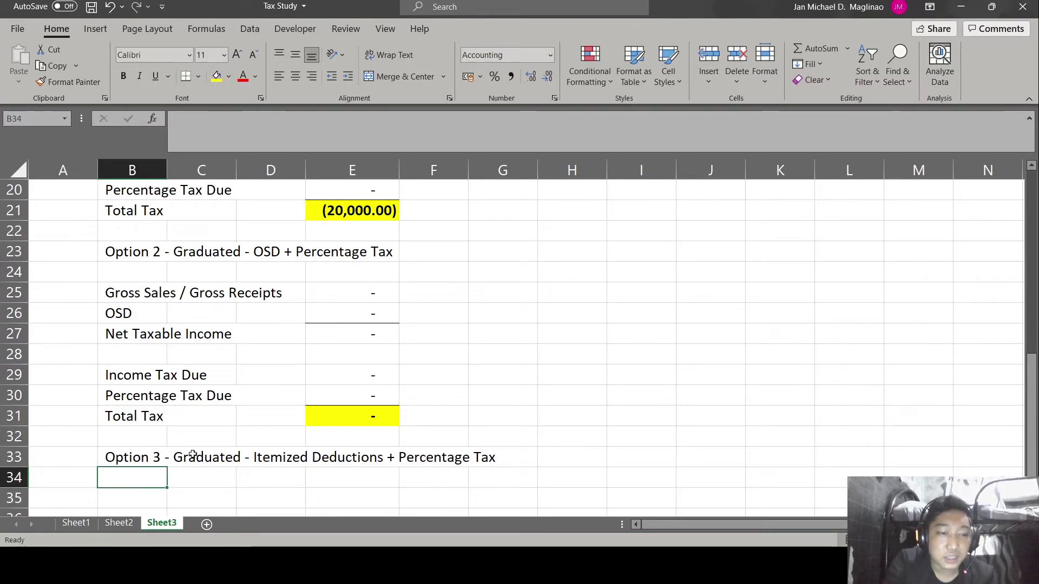
type("=")
key("Up")
key("Escape")
key("Down")
type("=")
key("Up")
key("Up")
key("Up")
key("Up")
key("Up")
key("Up")
key("Up")
key("Up")
key("Up")
key("Up")
key("ctrl+Return")
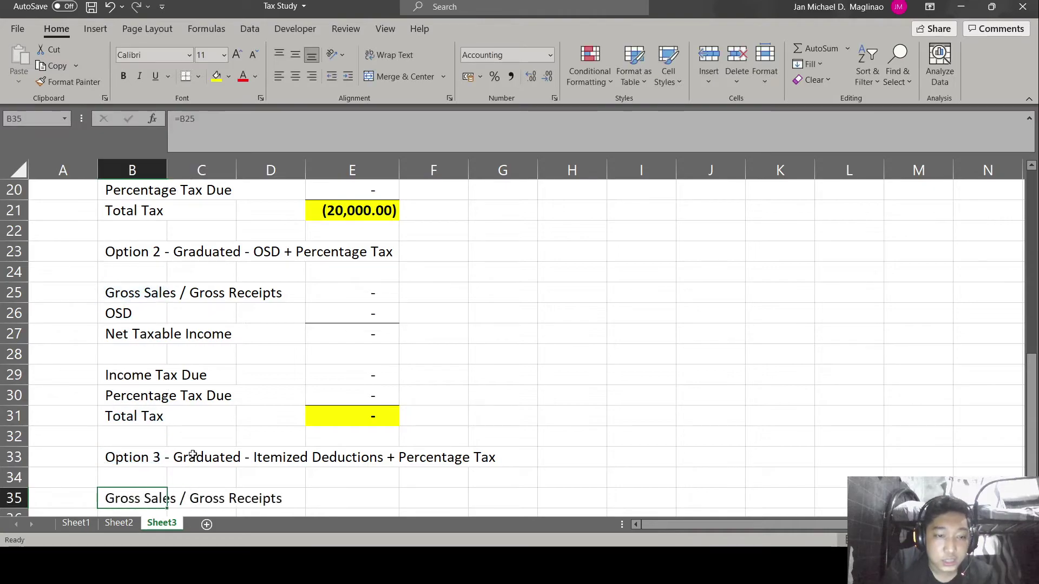
- Copy the B35 link formula into cell E35 to bring in the gross sales amount from E25
key("ctrl+c")
key("Right")
key("Right")
key("Right")
key("Return")
- Enter "Cost of Sales / Services" as the label in cell B36
key("Left")
key("Down")
key("Left")
key("Left")
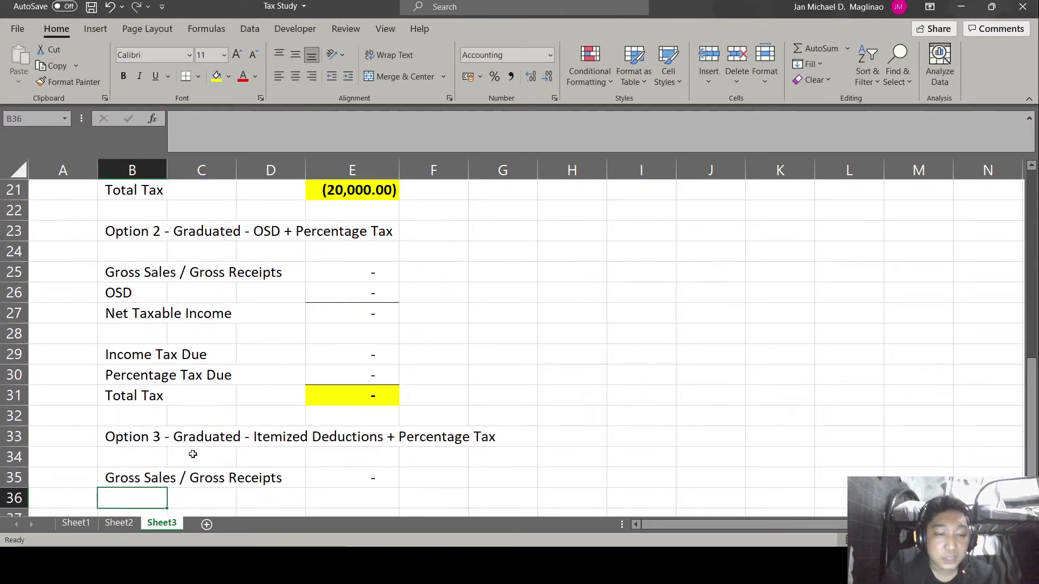
type("Cost of Sales / Services")
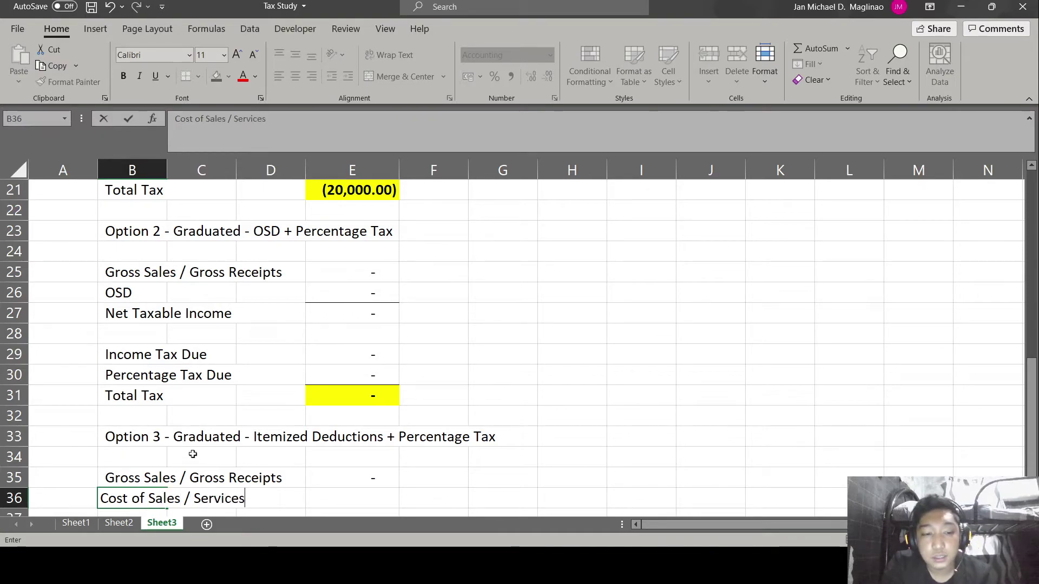
- Link cell E36 to the Cost of Sales / Service input with the formula =E9
key("Right")
key("Right")
key("Right")
type("=")
key("Up")
key("Up")
key("Up")
key("Page_Up")
key("Page_Up")
key("Down")
key("Down")
key("Down")
key("Down")
key("Down")
key("Down")
key("Down")
key("Down")
key("Return")
- Enter "Gross Profit" as the label in cell B37
key("Left")
key("Right")
type("Gross")
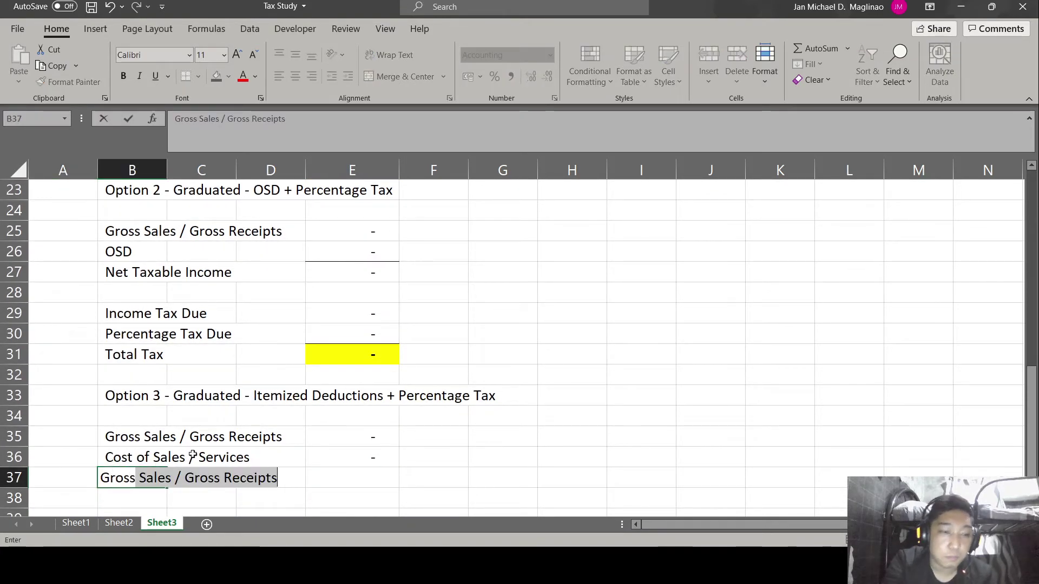
type(" Pr")
- Calculate E35 minus E36 in cell E37 and add a bottom border under E36
key("Right")
key("Right")
key("Right")
key("Up")
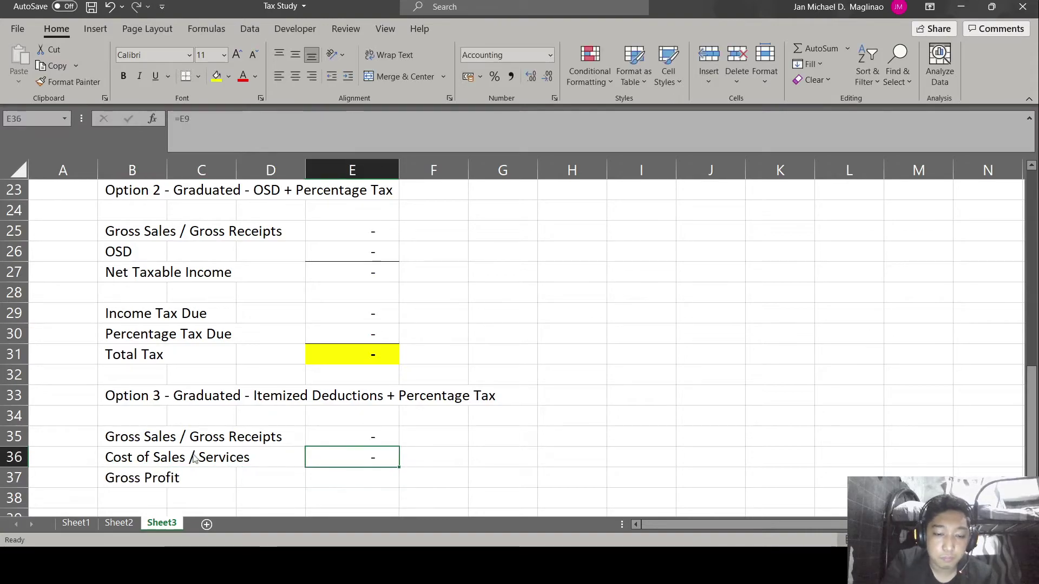
key("Down")
type("=")
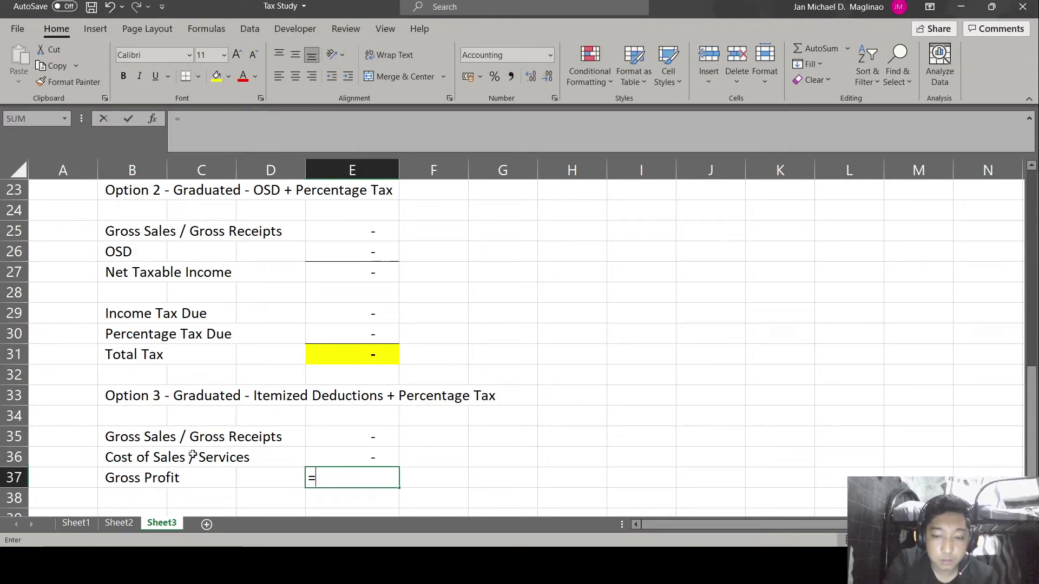
key("Up")
key("Up")
type("-")
key("Up")
key("Return")
key("Left")
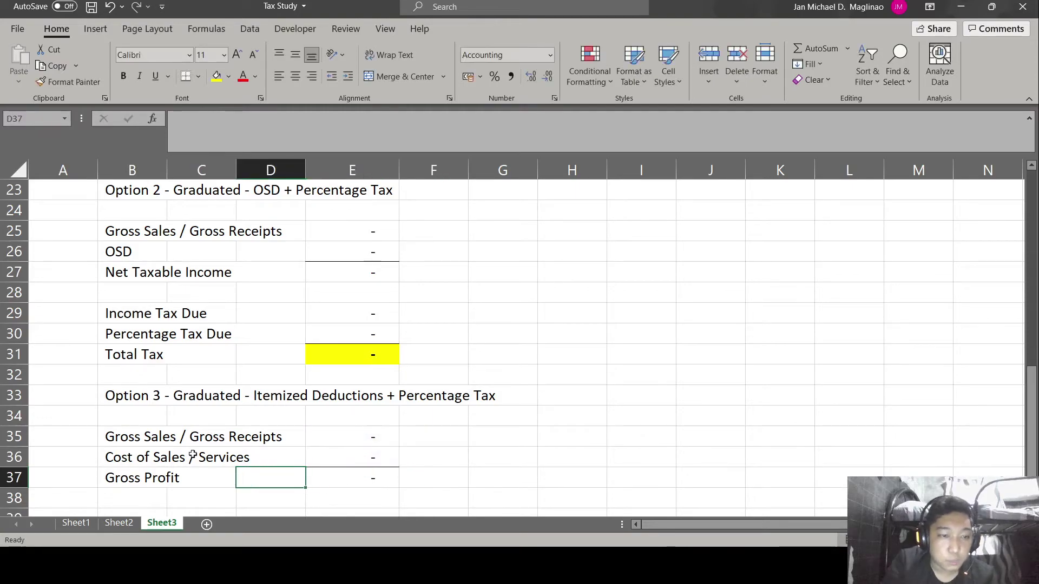
- Enter "Itemized Deductions" as the label in cell B38
key("Left")
key("Left")
key("Down")
type("Ite")
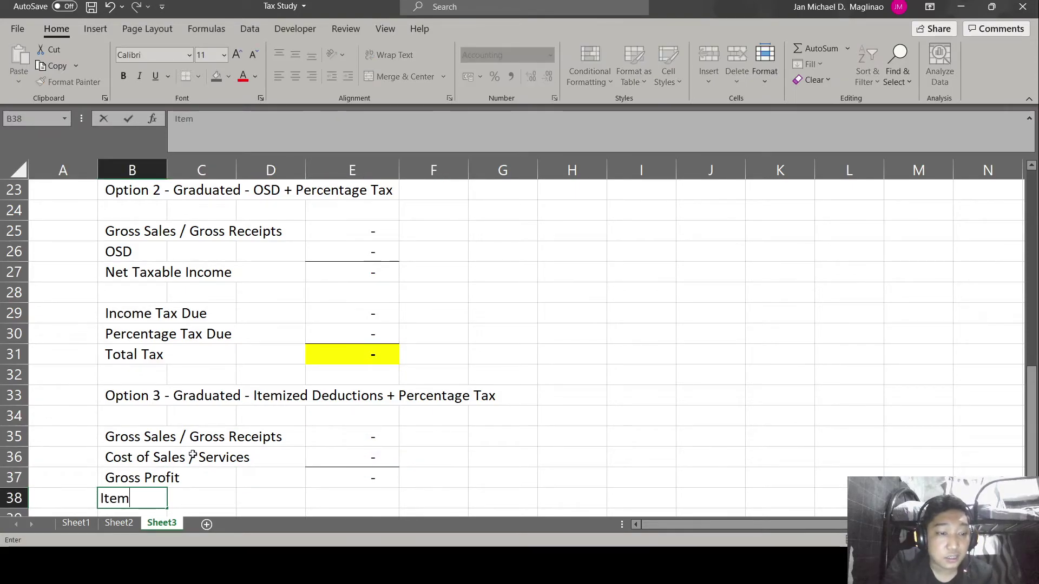
type("mized Deductions")
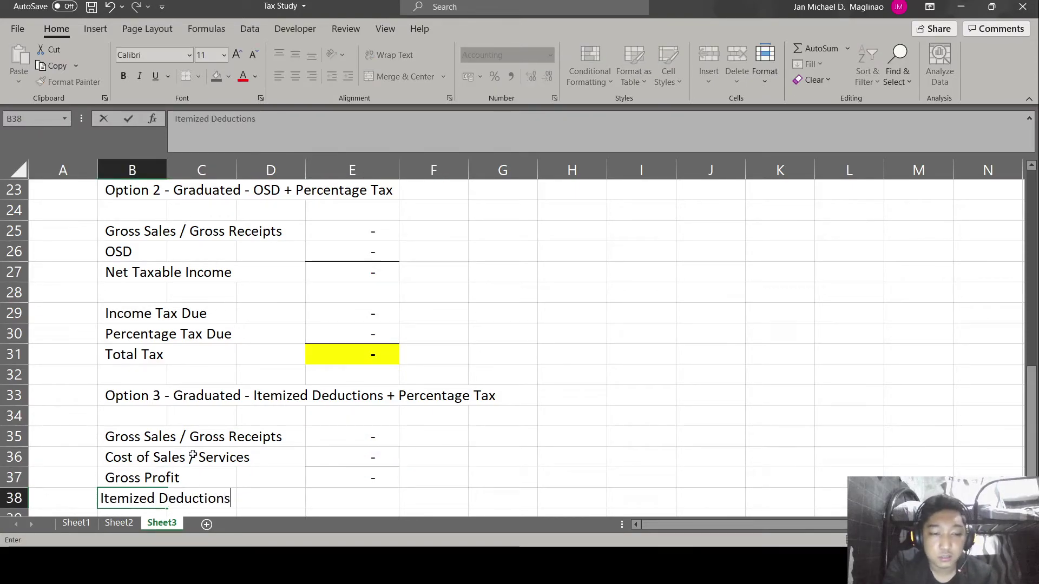
- Link cell E38 to the Itemized Deductions (exc. PT) input with the formula =E10
key("Right")
key("Right")
key("Right")
type("=")
key("Up")
key("Up")
key("Up")
key("Up")
key("Up")
key("Up")
key("Up")
key("Up")
key("Up")
key("Up")
key("Up")
key("Up")
key("Up")
key("Up")
key("Up")
key("Up")
key("Up")
key("Up")
key("Up")
key("Up")
key("Up")
key("Up")
key("Up")
key("Up")
key("Up")
key("Up")
key("Up")
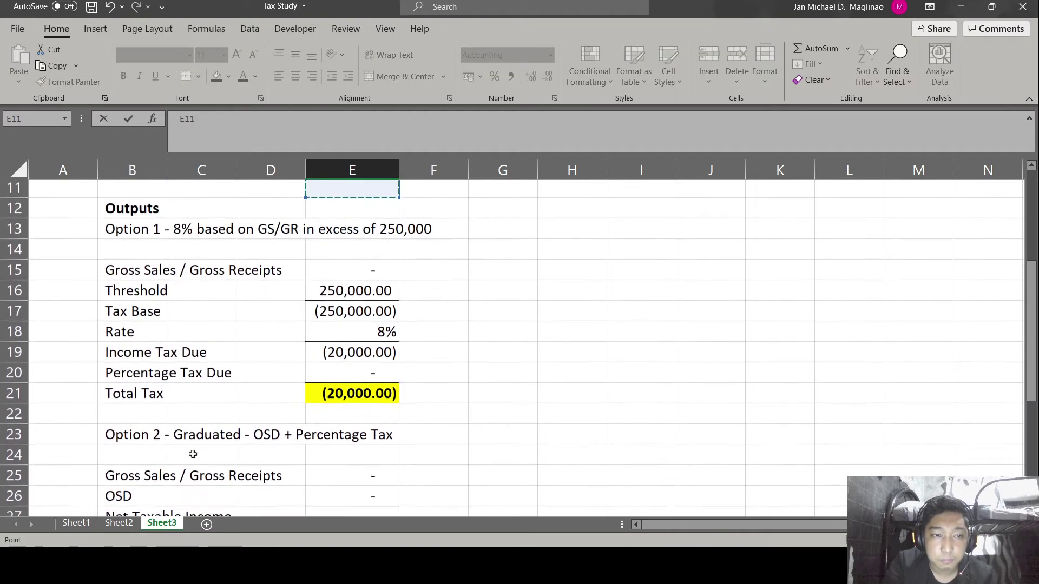
key("Up")
scroll(193, 454, "up", 1)
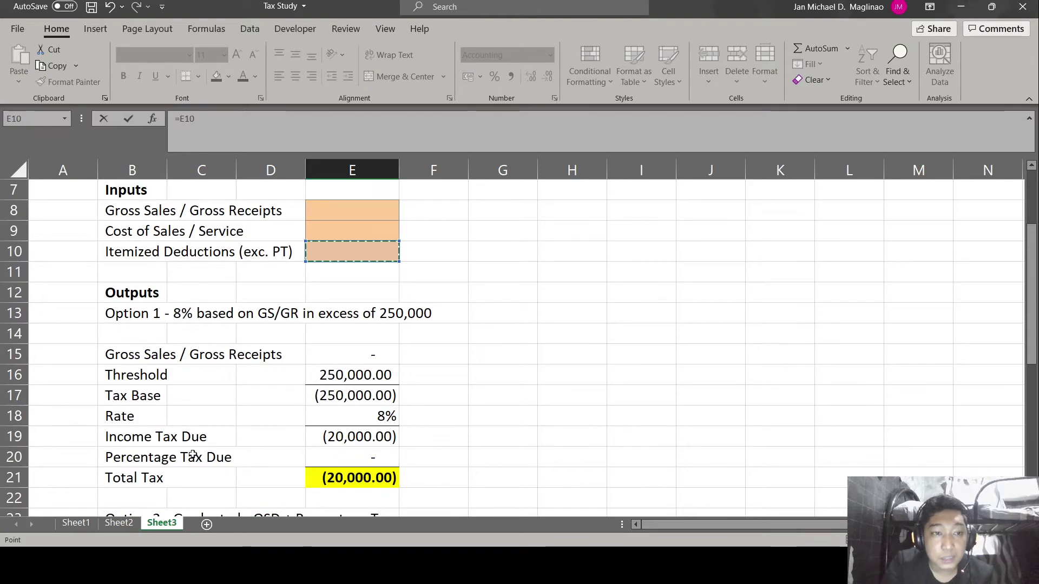
key("Return")
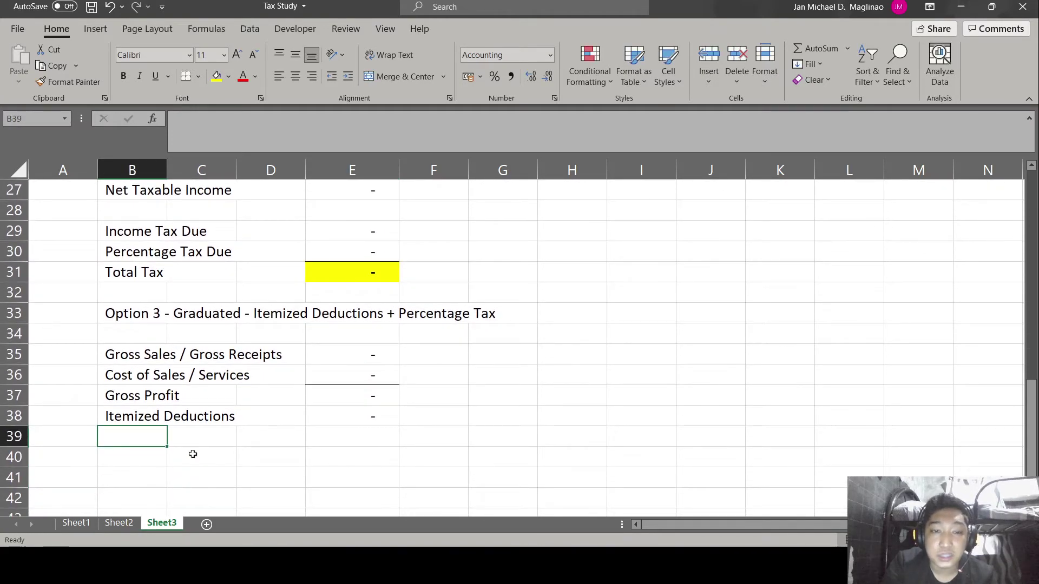
- Enter "Percentage Tax" as the label in cell B39 and move to its amount cell E39
key("alt+Tab")
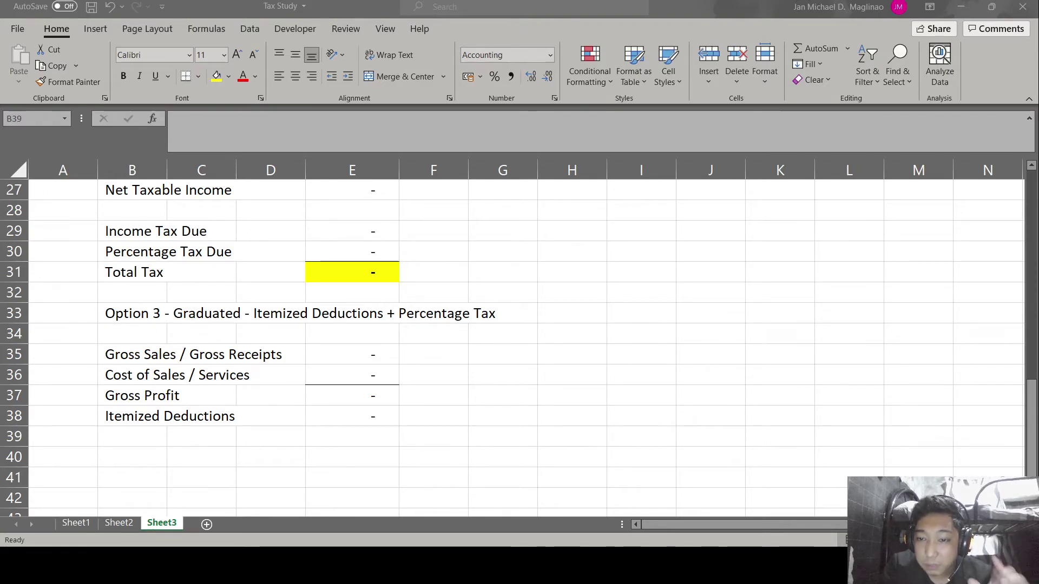
left_click(193, 454)
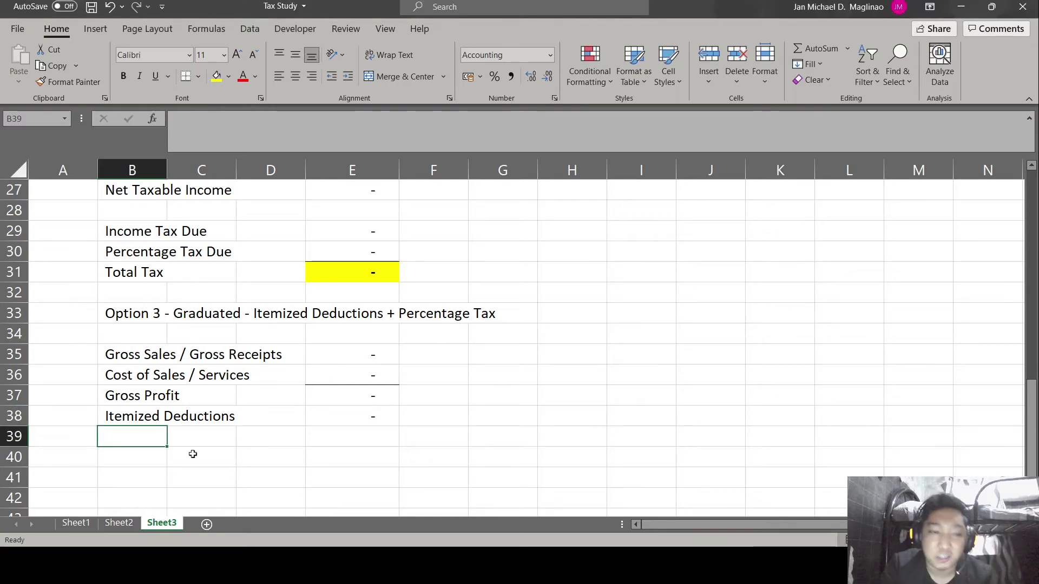
type("Percentage Tax")
key("Tab")
key("Tab")
key("Tab")
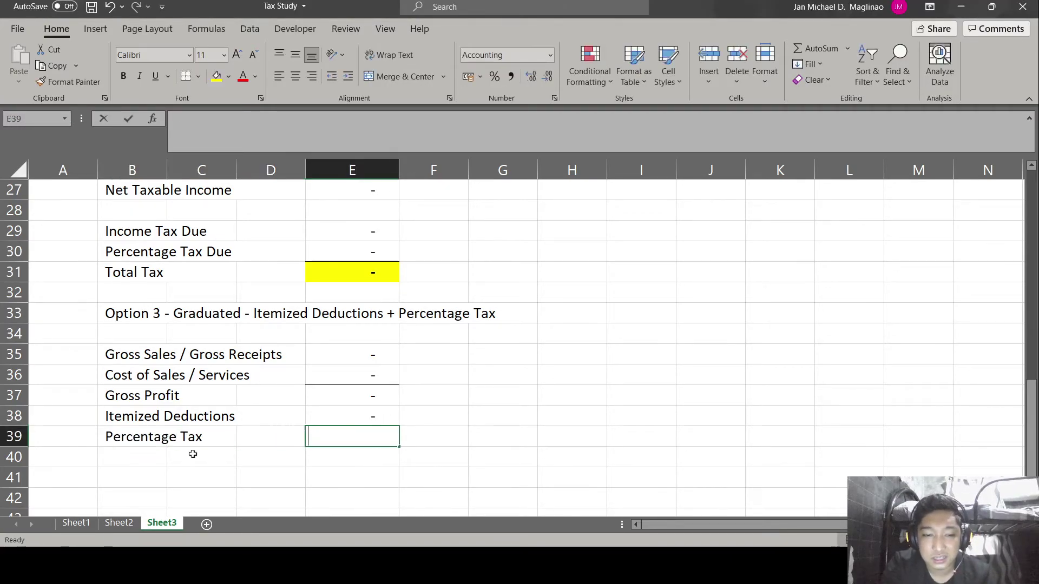
- Calculate the percentage tax in cell E39 by multiplying the gross sales in E35 by the percentage tax rate
type("=")
key("Up")
key("Up")
key("Up")
key("Up")
type("*")
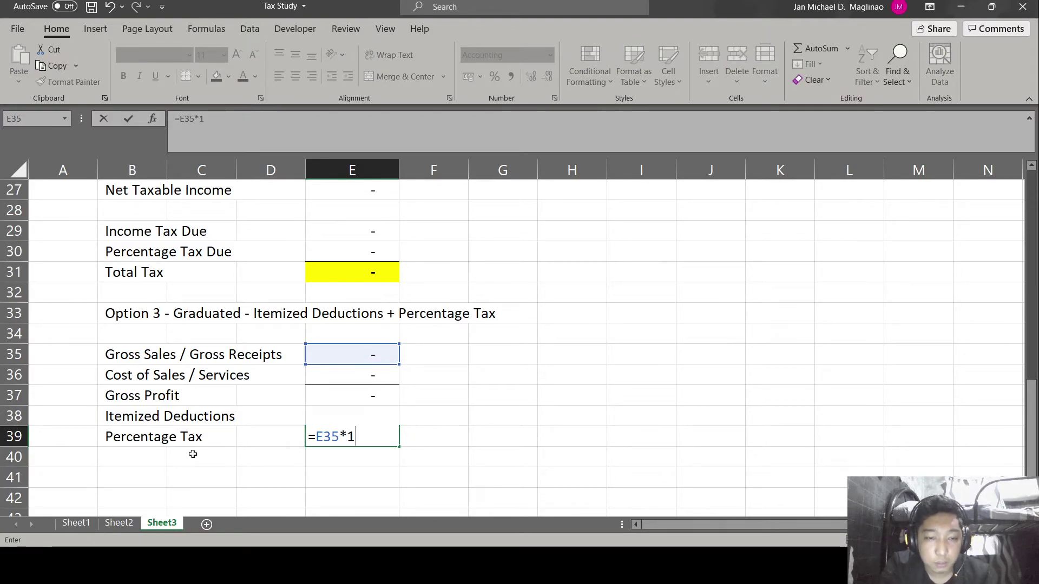
key("Tab")
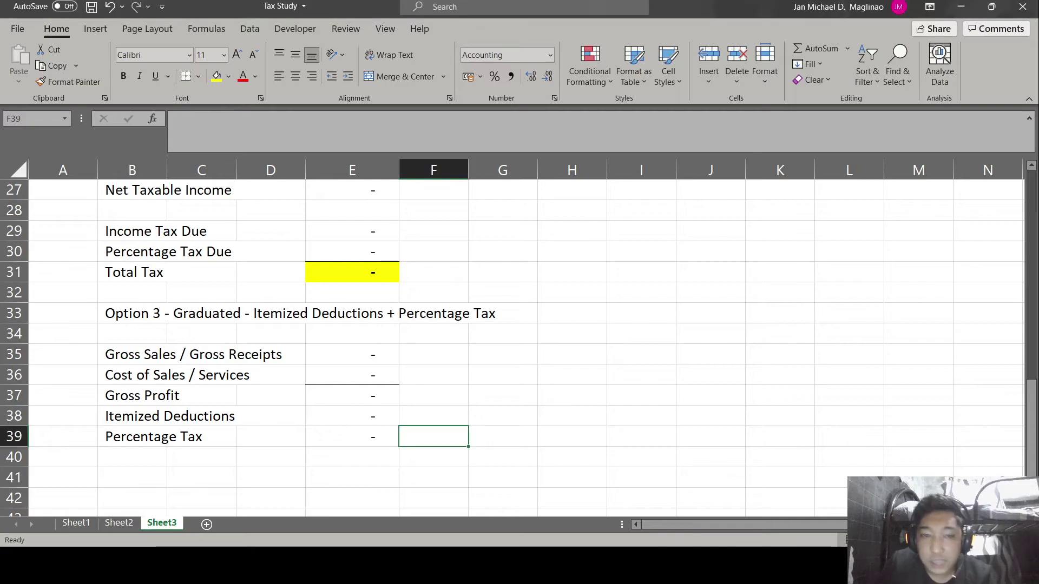
left_click_drag(156, 417, 368, 417)
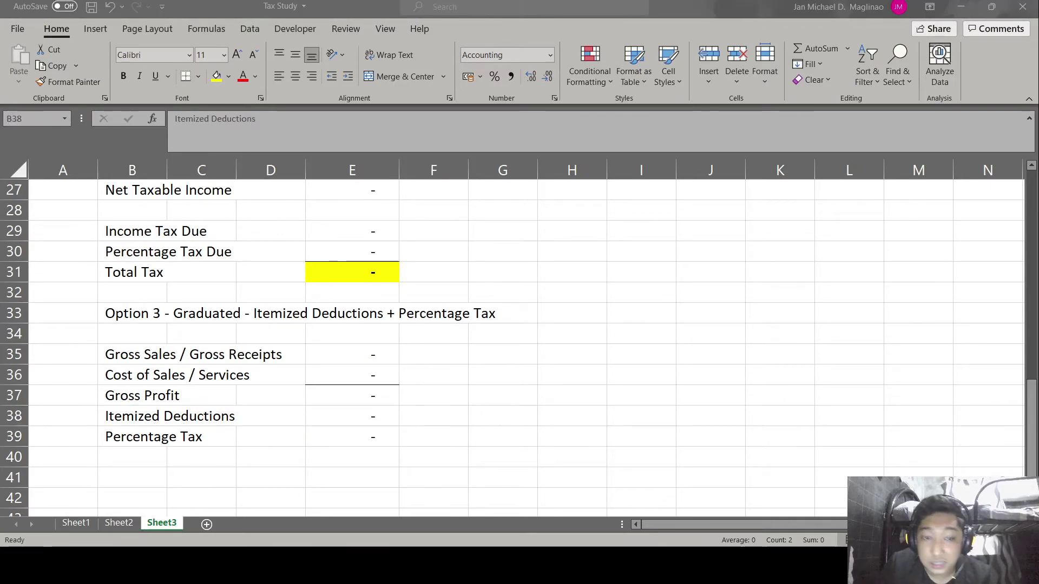
left_click_drag(158, 437, 460, 437)
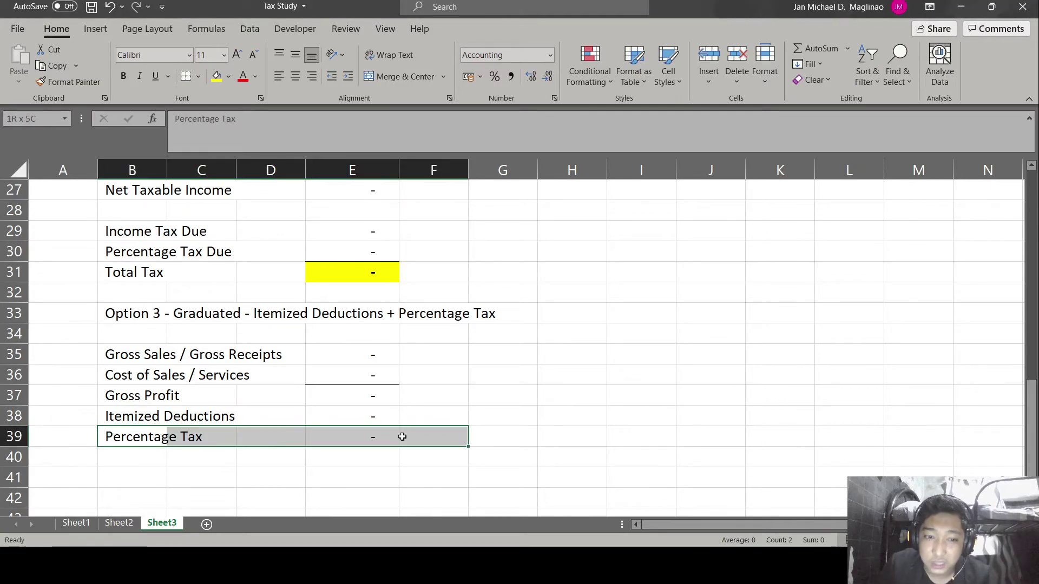
left_click(355, 480)
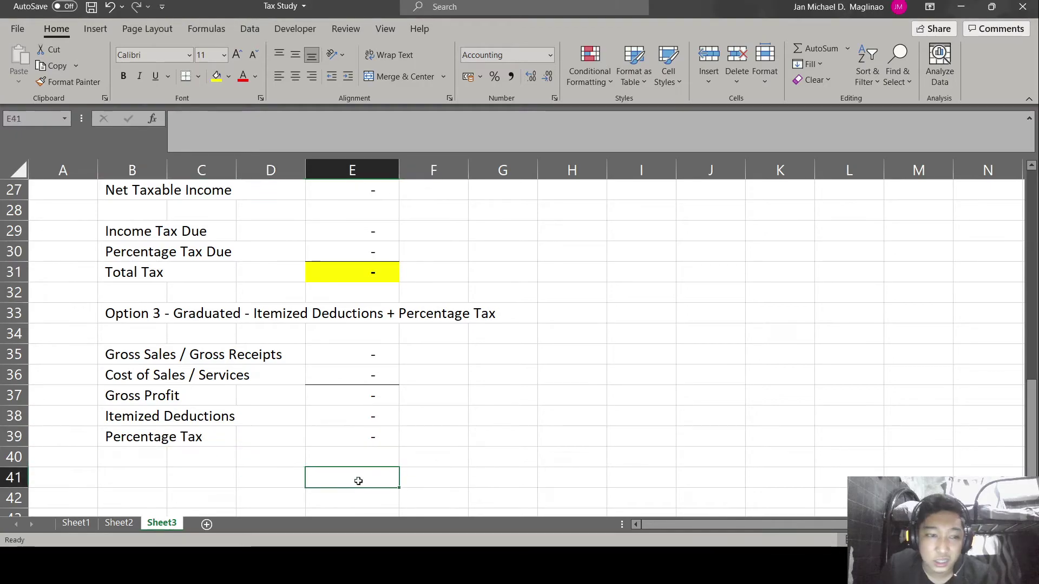
- Enter "Net Taxable Income" as the label in cell B40 and move to its amount cell E40
left_click(161, 457)
type("Ne")
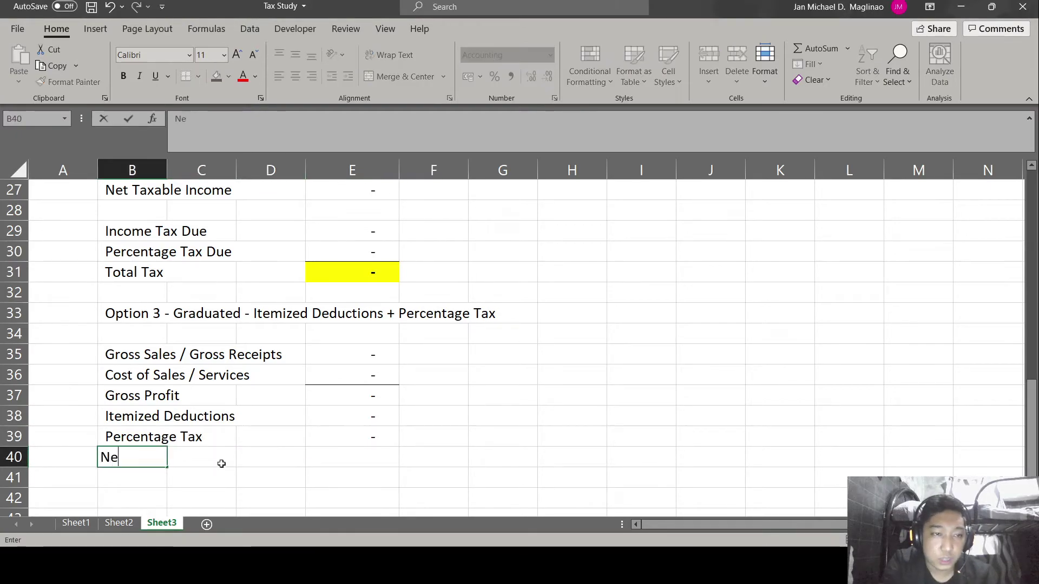
type("t Taxable Income")
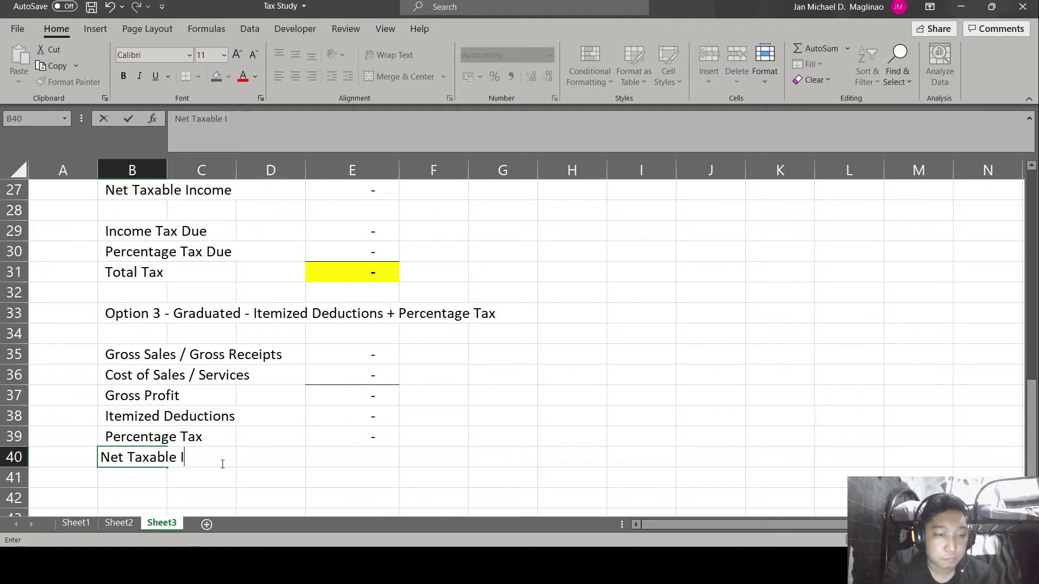
key("Tab")
key("Tab")
key("Tab")
- Calculate Gross Profit minus the sum of E38:E39 in cell E40 and add a bottom border under E39
type("=")
key("Up")
key("Up")
key("Up")
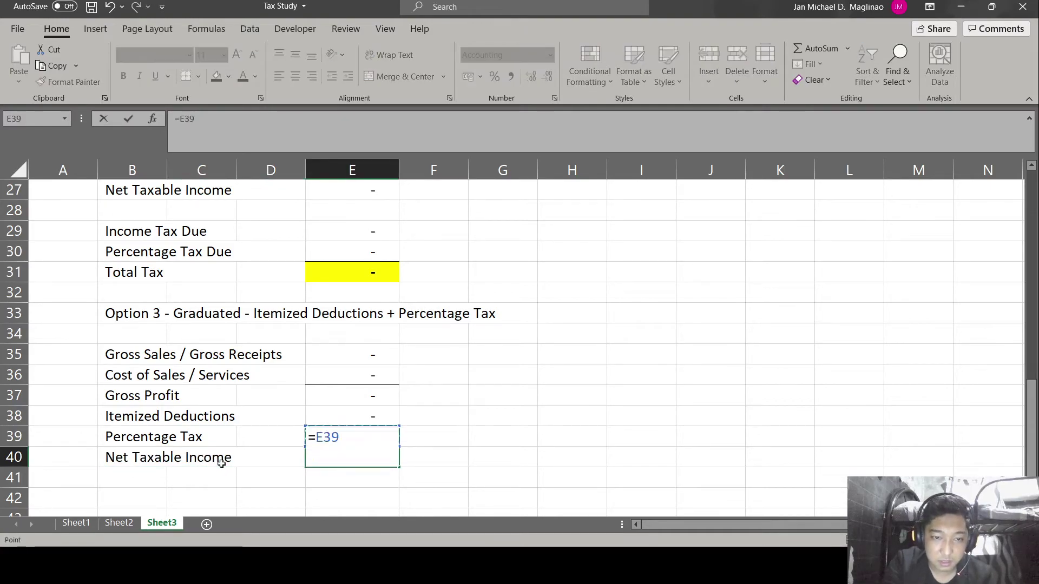
type("-sum(")
key("Up")
key("Up")
key("shift+Down")
key("Return")
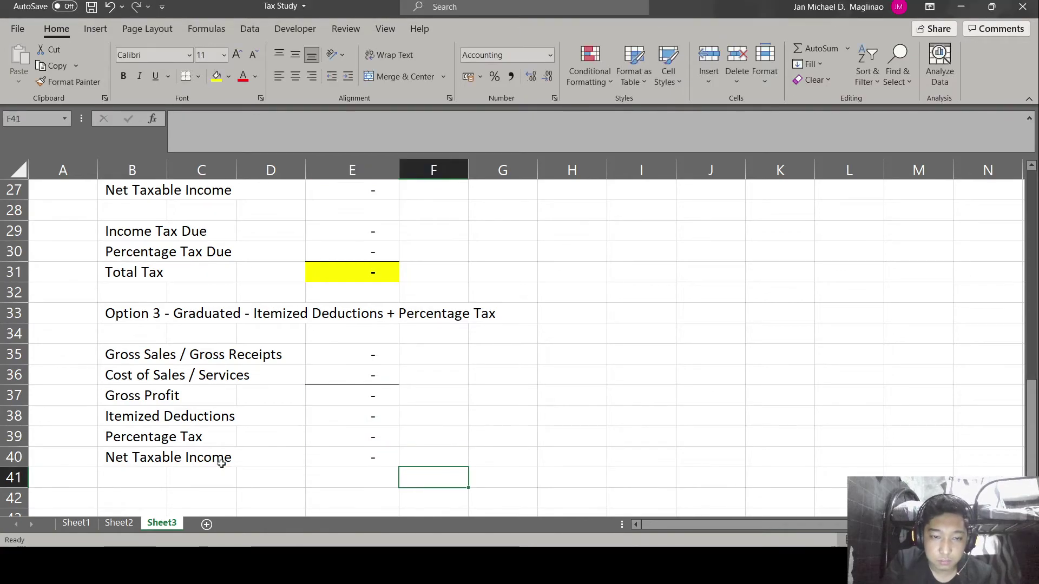
key("Up")
key("Up")
key("Down")
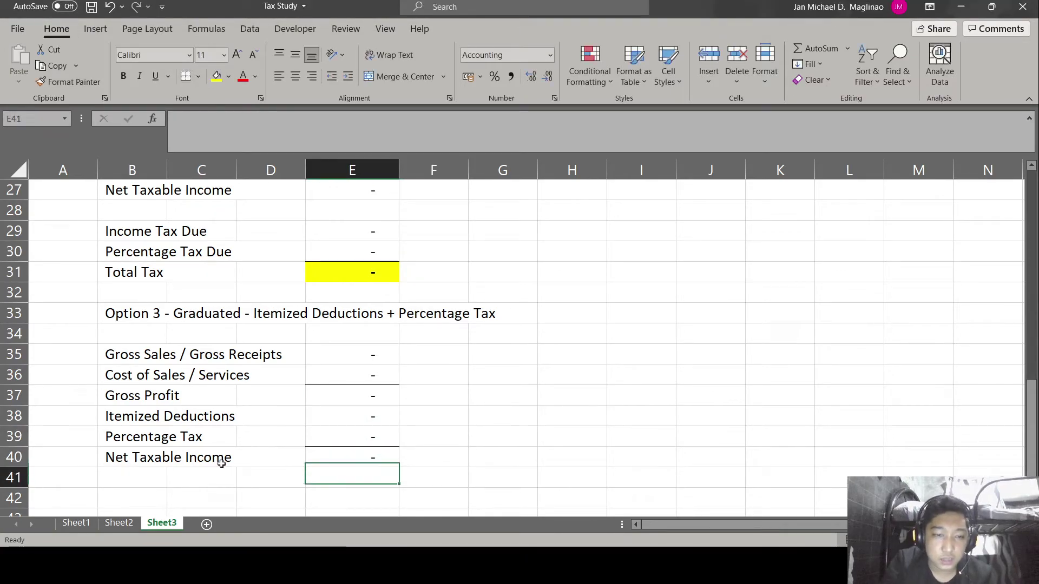
- Enter "Income Tax Due" as the label in cell B42 and move to its amount cell E42
key("Down")
key("Left")
key("Down")
key("Left")
key("Left")
type("In")
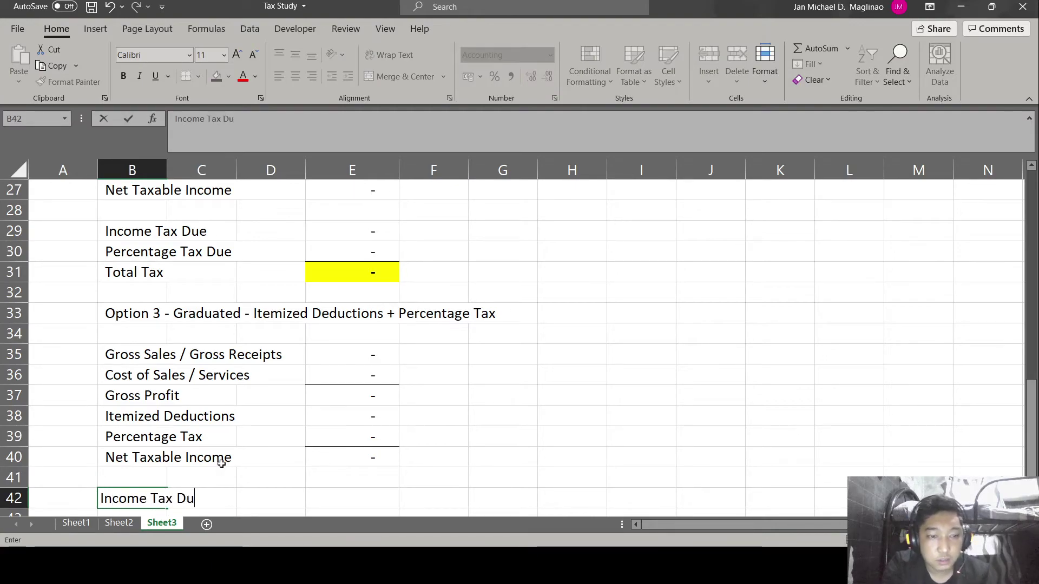
key("BackSpace")
key("Right")
key("Right")
key("Right")
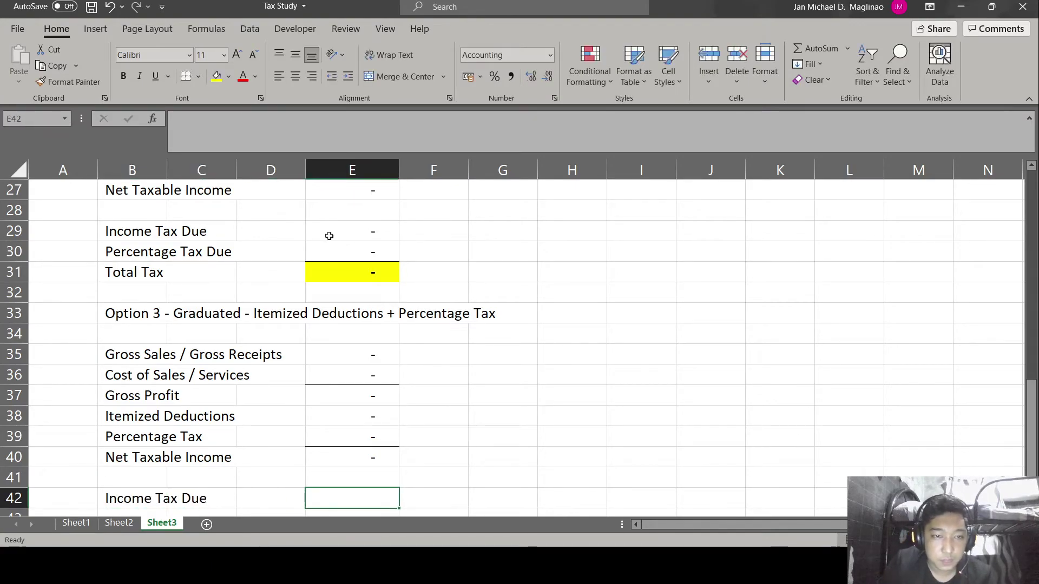
- Copy the graduated income tax formula from cell E29 into cell E42
left_click(329, 233)
key("ctrl+c")
left_click(365, 491)
key("Return")
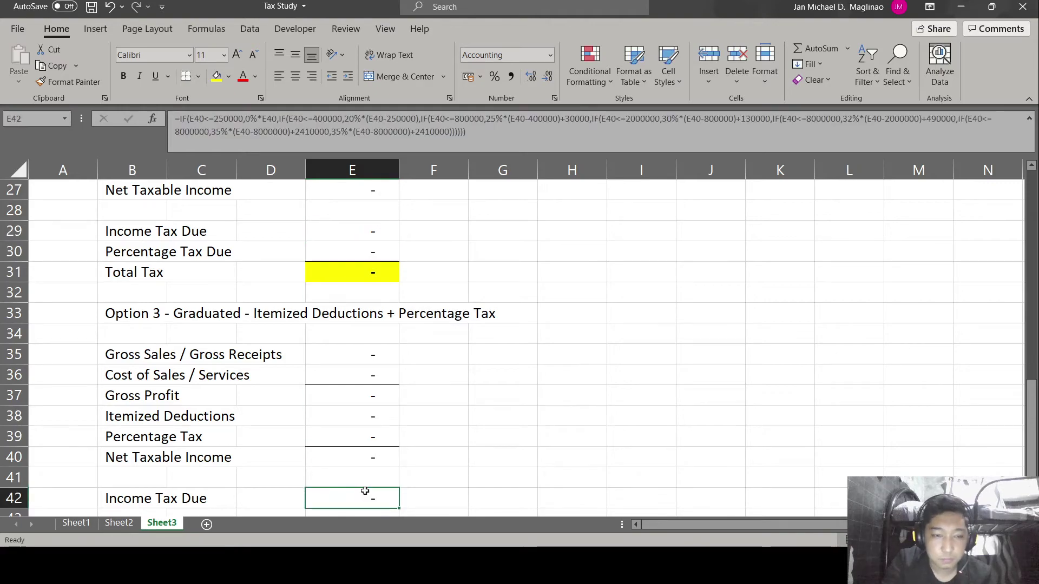
- Enter a label for the percentage tax due in cell B43 and move to its amount cell E43
key("Down")
key("Left")
key("Left")
key("Left")
type("Pe")
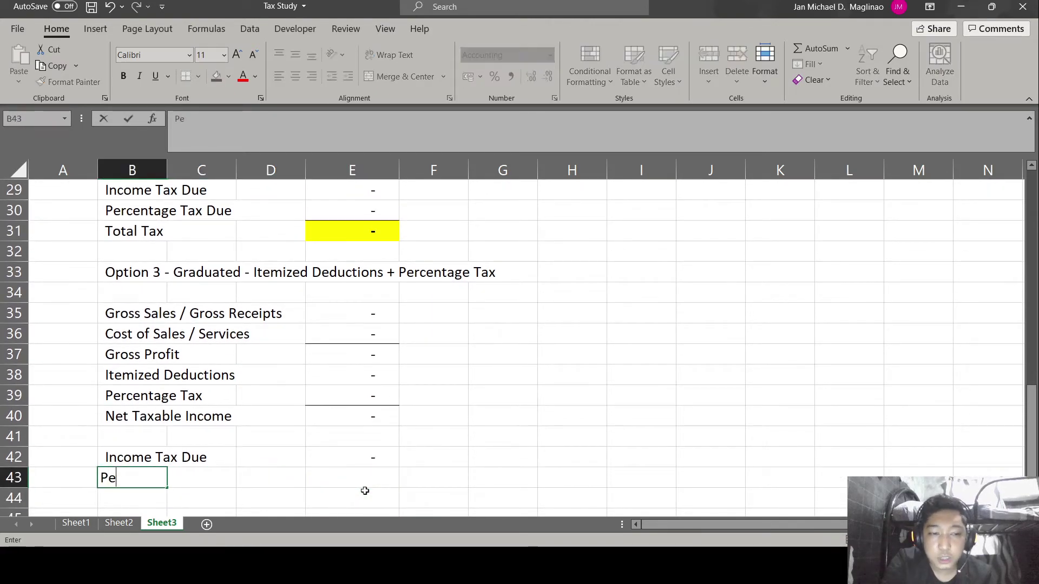
type("rentage Tax")
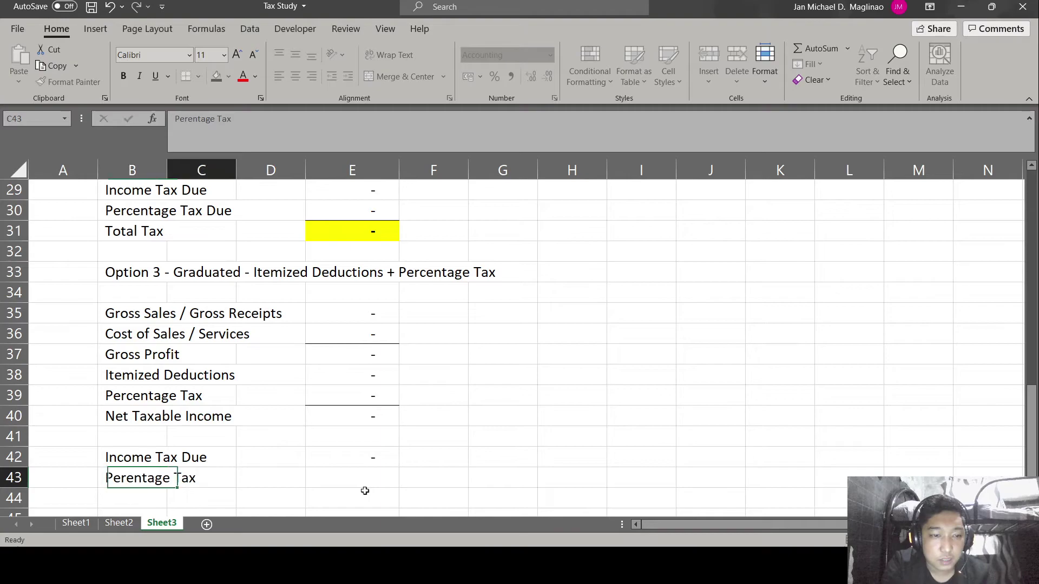
type(" D")
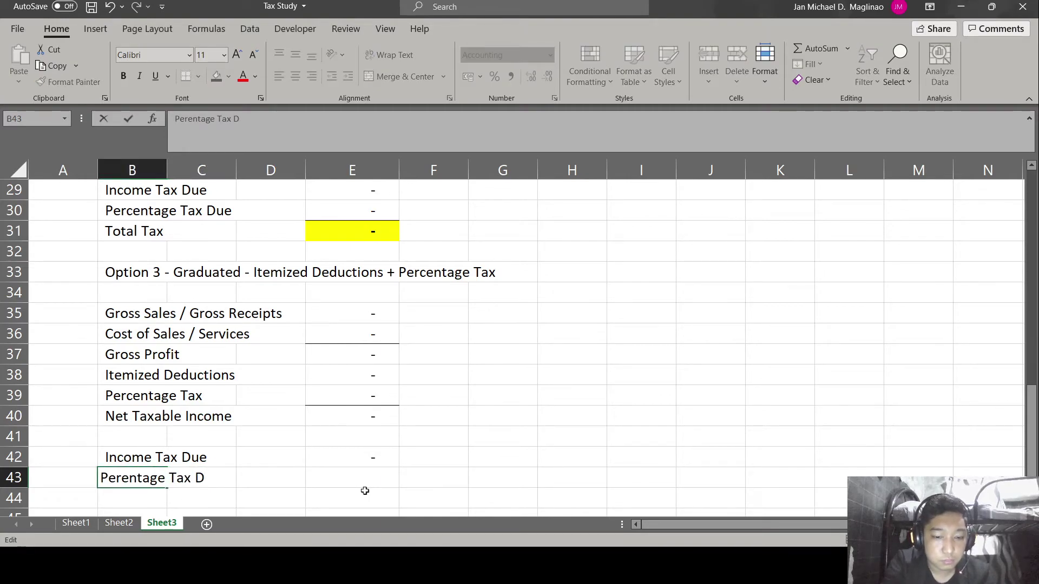
type("ue")
key("Tab")
key("Tab")
key("Tab")
- Link cell E43 to the Percentage Tax amount with the formula =E39
type("=")
key("Up")
key("Up")
key("Up")
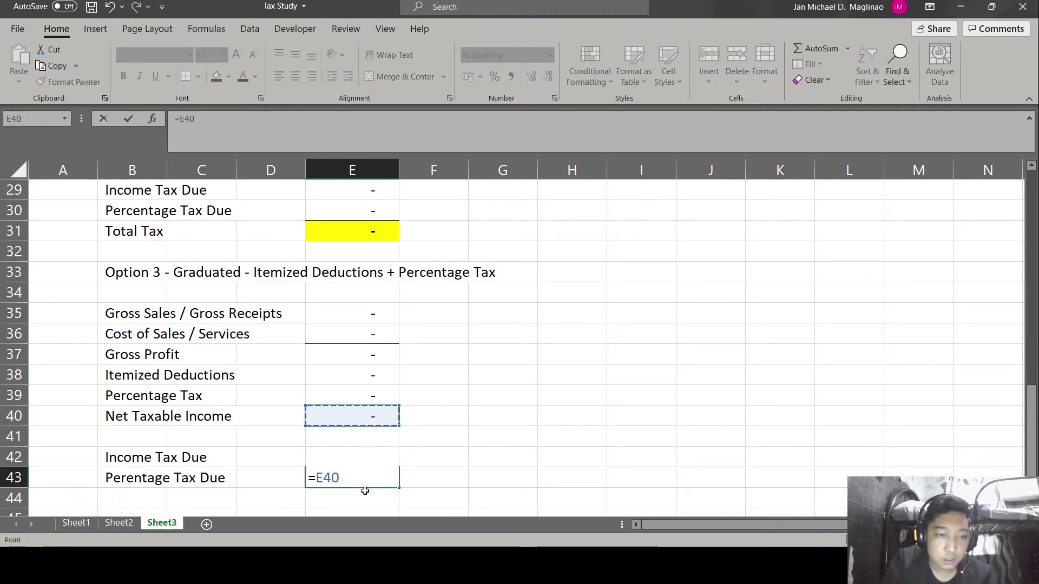
key("Return")
- Sum E42:E43 in cell E44 and add a bottom border under E43
key("Down")
key("Up")
key("Up")
key("Right")
key("Right")
key("Down")
key("Right")
key("alt+equal")
key("Return")
key("Up")
key("Up")
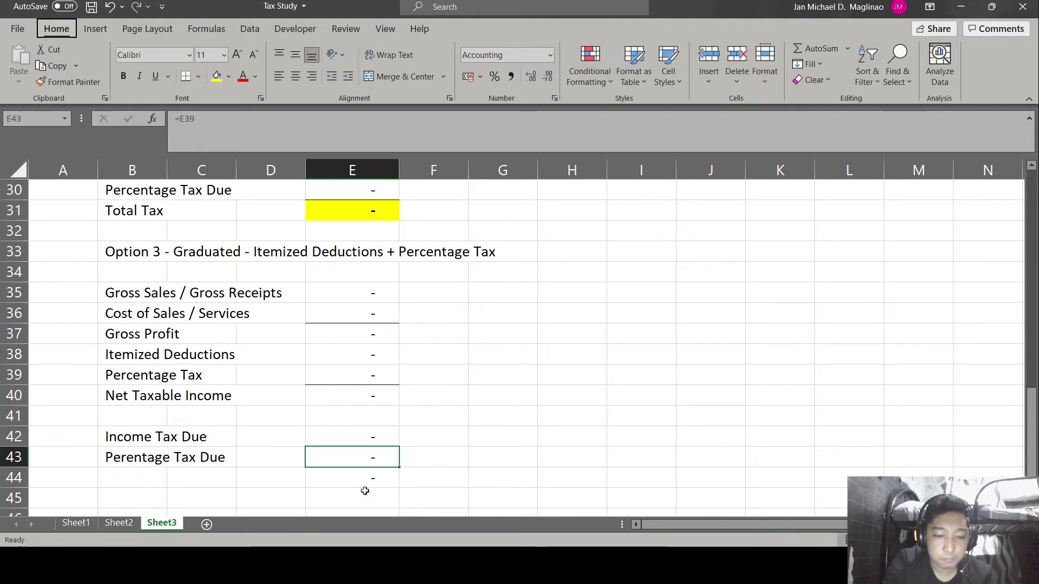
- Correct the misspelled label in cell B43 to "Percentage Tax Due"
key("Down")
key("Left")
key("Left")
key("Left")
key("Up")
key("F2")
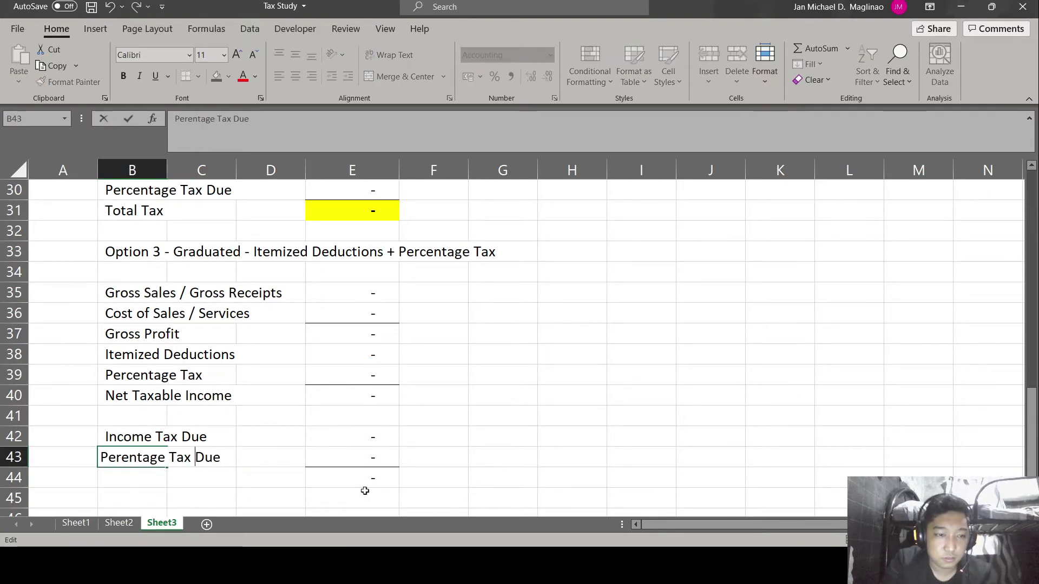
type("c")
key("Return")
key("Down")
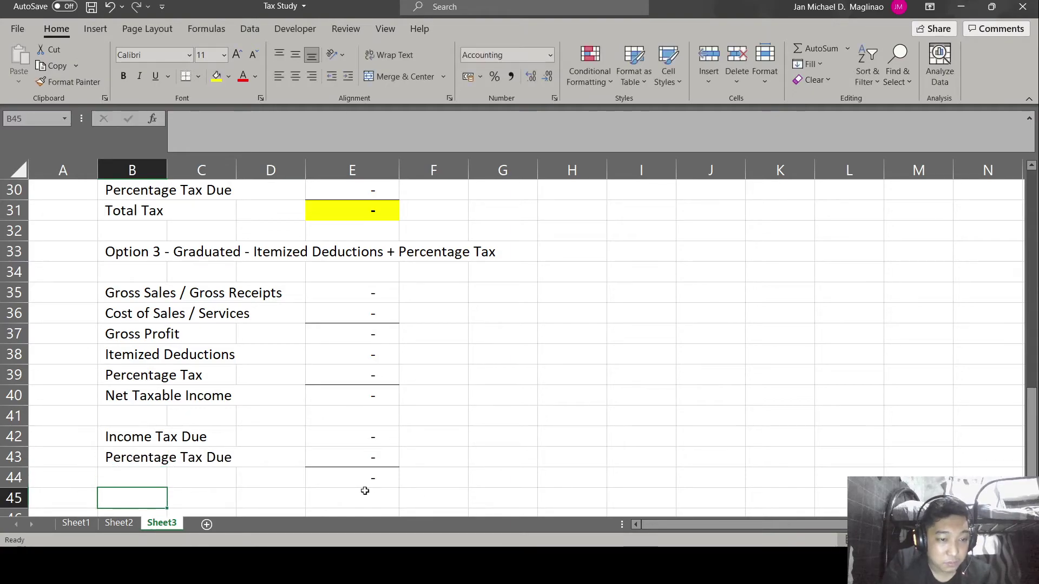
- Enter "Total Tax" as the label in cell B44 and format the total in E44 as bold with a yellow fill
key("Up")
type("Total")
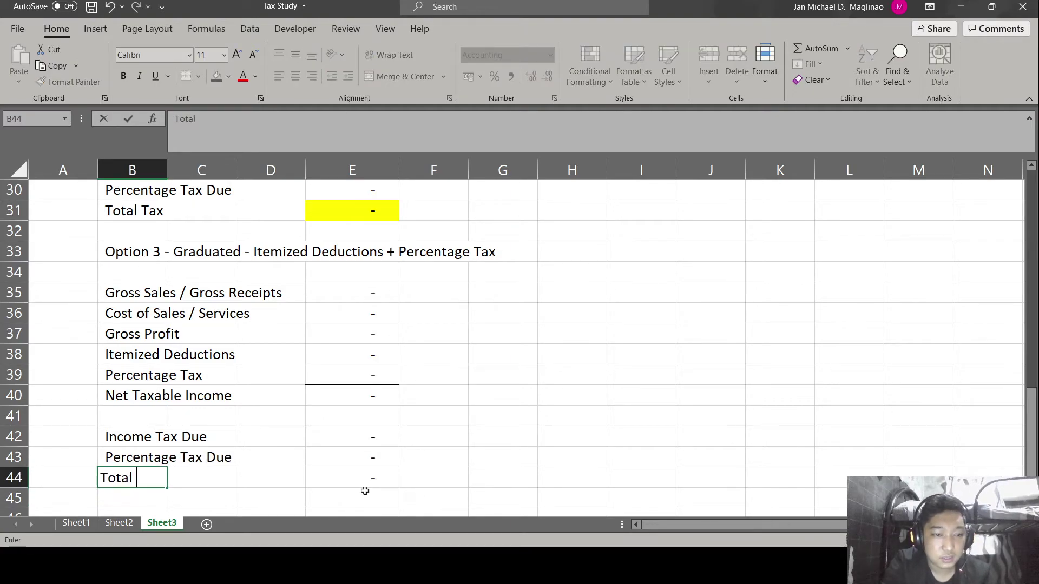
key("Right")
key("Right")
key("Right")
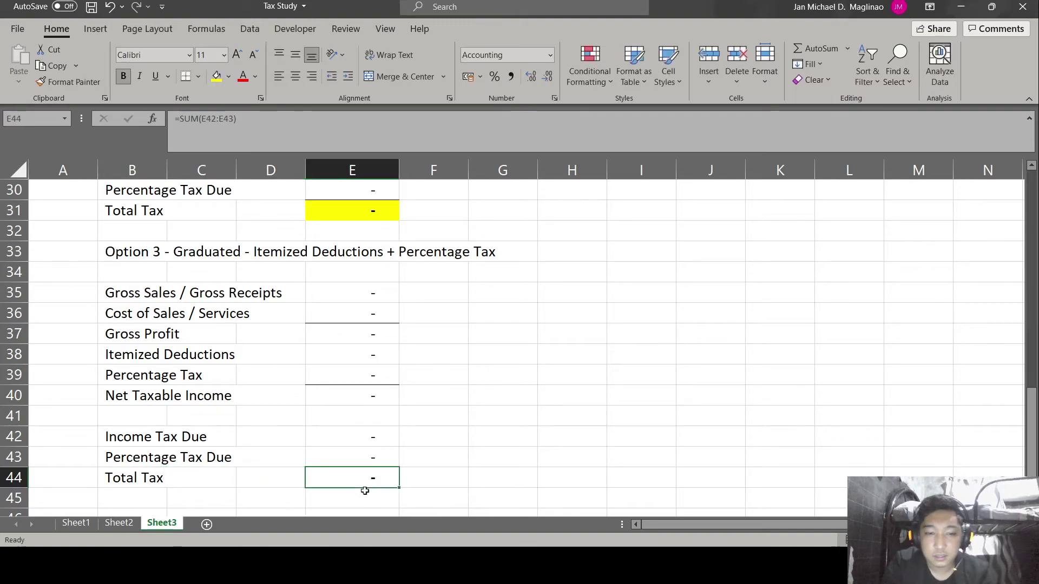
left_click(216, 77)
left_click(402, 354)
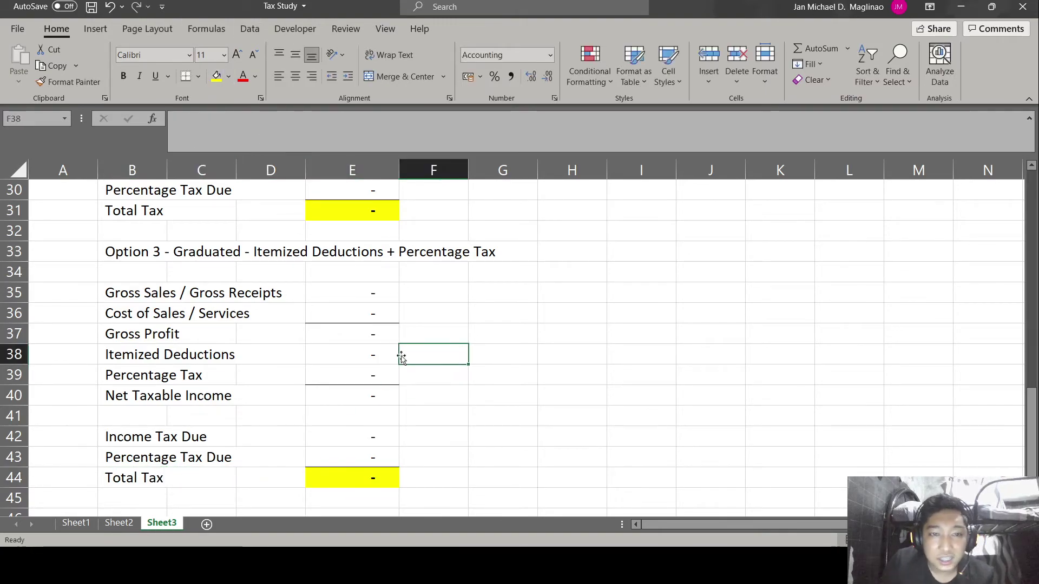
- Enter the column headings "Option 1", "Option 2" and "Option 3" in cells I5, J5 and K5 beside the option list
key("ctrl+Up")
key("Down")
key("Down")
key("Down")
key("Down")
key("Right")
key("Right")
key("Right")
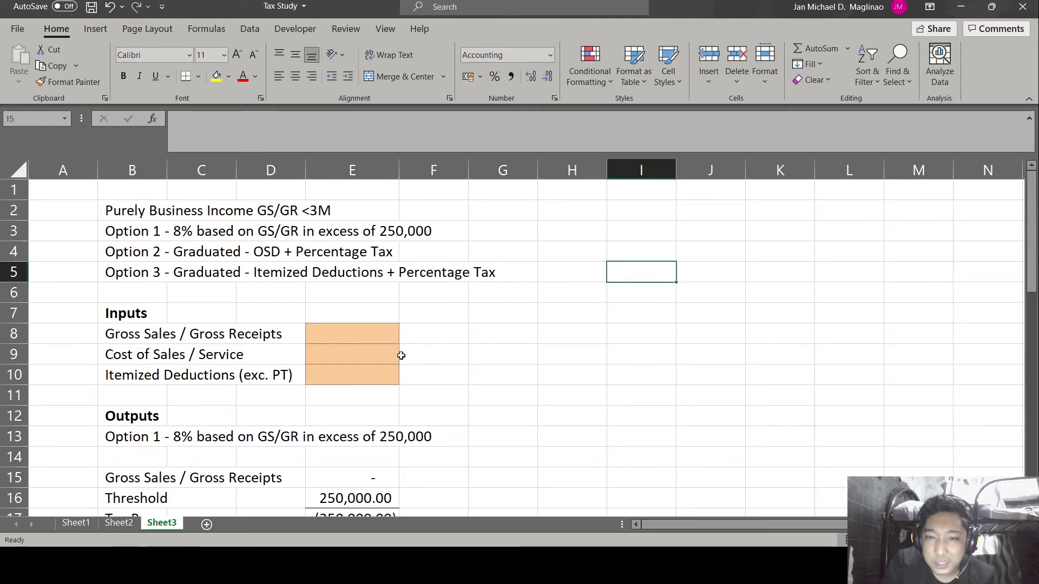
type("Option 1")
key("Tab")
type("Option 2")
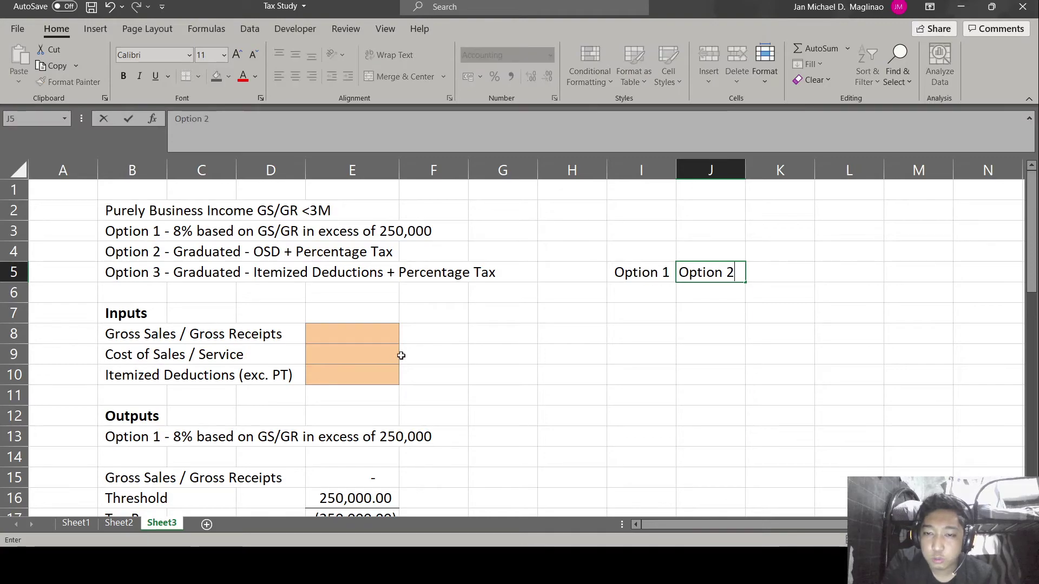
key("Tab")
type("Option 3")
key("Return")
- Make the three option headings in I5:K5 bold
key("Up")
key("shift+Right")
key("shift+Right")
key("ctrl+b")
key("Down")
key("Up")
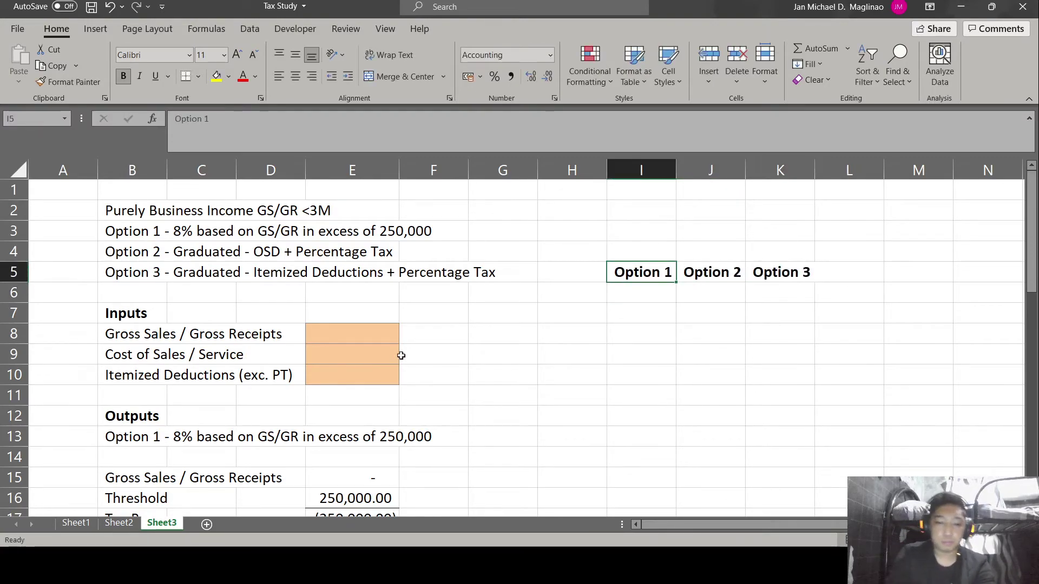
key("Down")
type("=")
key("Down")
key("Left")
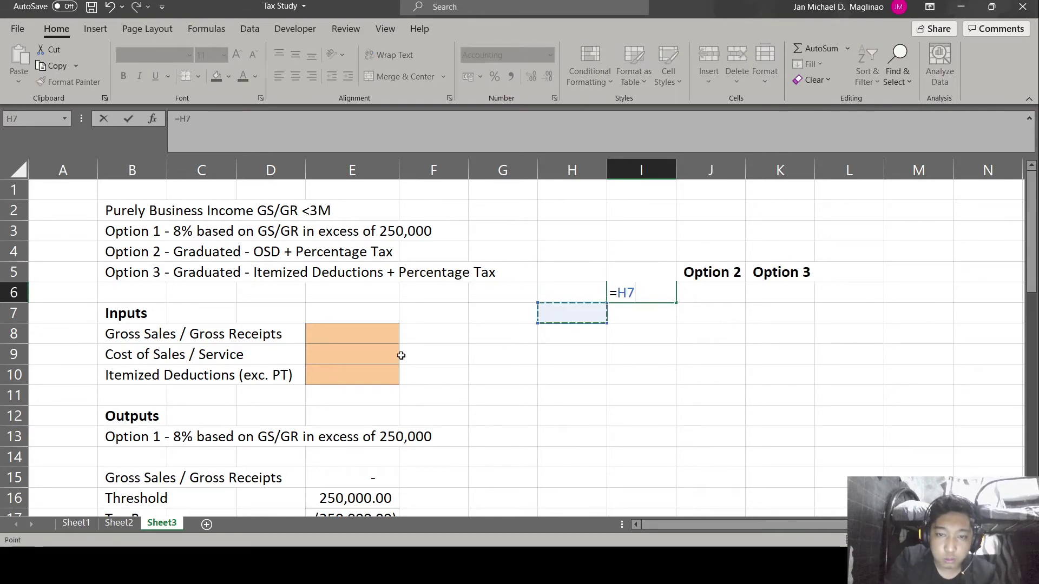
key("Escape")
- Enter "Tax Due" as the row label in cell H6
key("Left")
type("Tax Due")
key("Tab")
- Link cell I6 under Option 1 to the Option 1 Total Tax with the formula =E21
type("=")
key("Left")
key("Left")
key("Down")
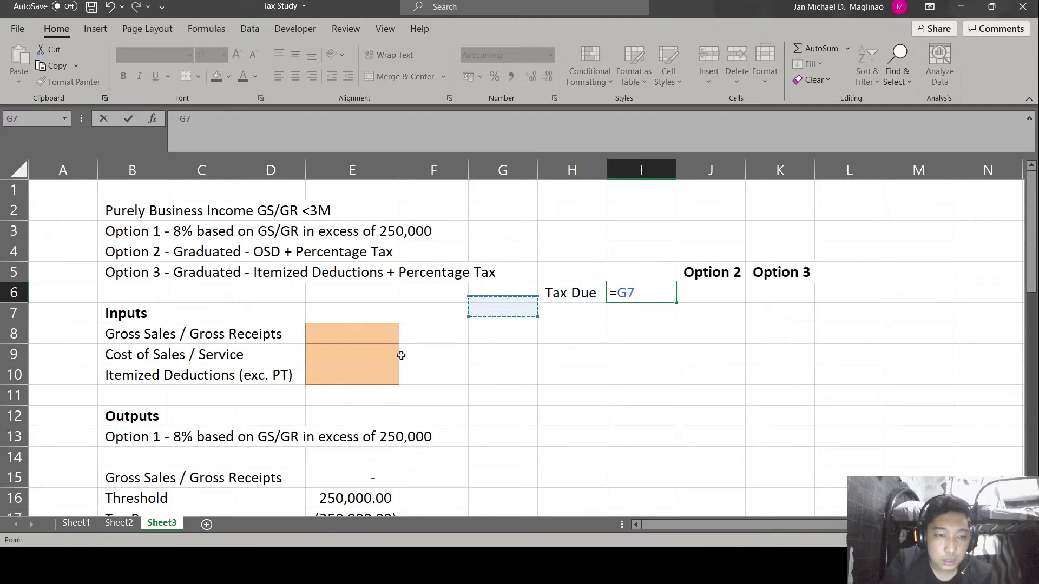
key("Down")
key("Down")
key("Down")
key("Down")
key("Down")
key("Down")
key("Down")
key("Down")
key("Down")
key("Down")
key("Down")
key("Down")
key("Down")
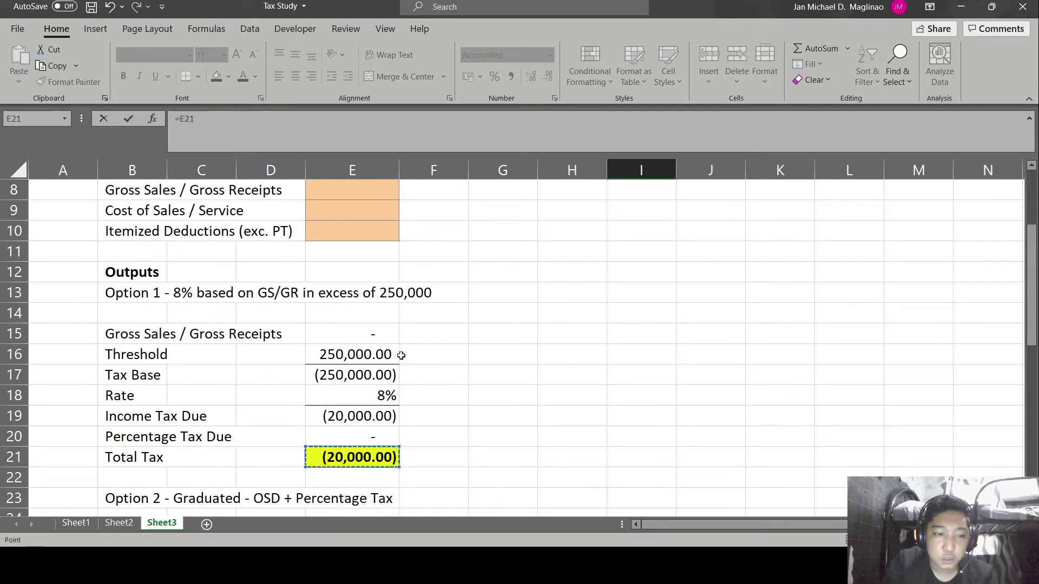
key("Return")
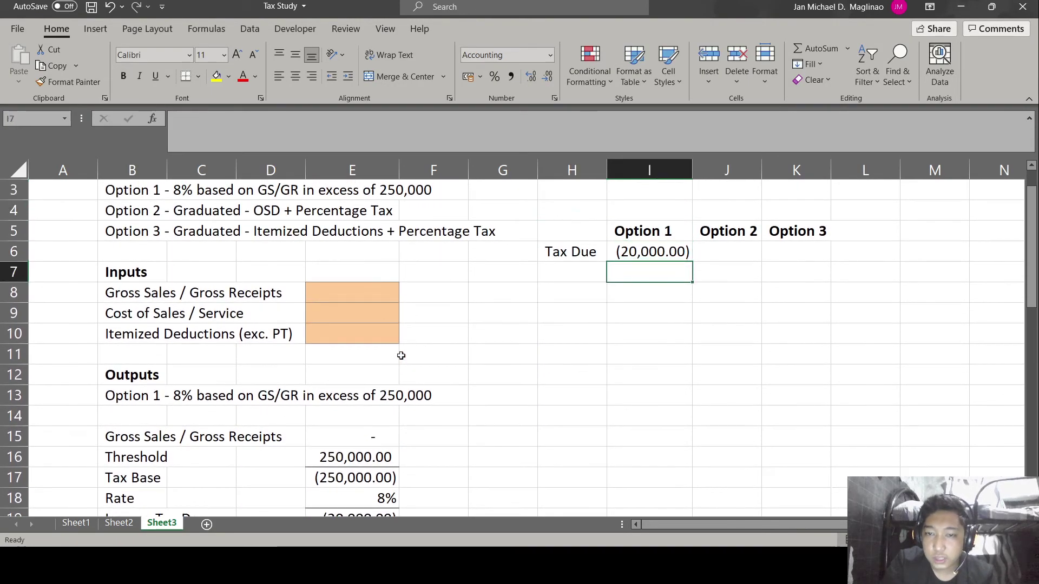
- Link cell J6 under Option 2 to the Total Tax amount of the Option 2 computation
key("Up")
key("Right")
type("=")
key("Left")
key("Down")
key("Down")
key("Down")
key("Down")
key("Down")
key("Down")
key("Down")
key("Down")
key("Down")
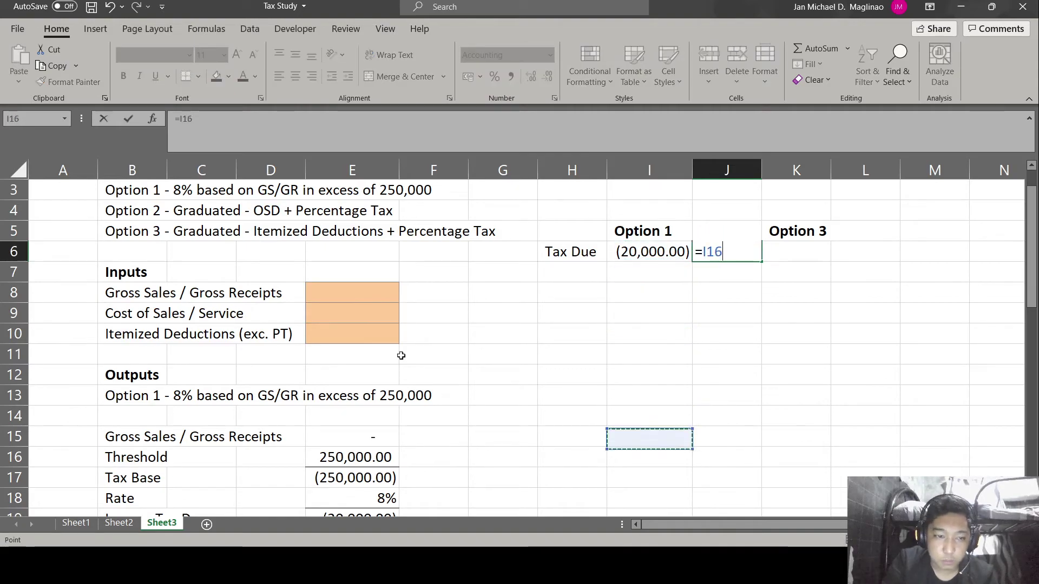
key("Down")
key("Down")
key("Down")
key("Down")
key("Down")
key("Down")
key("Down")
key("Down")
key("Down")
key("Down")
key("Down")
key("Down")
key("Down")
key("Down")
key("Down")
key("Down")
key("Return")
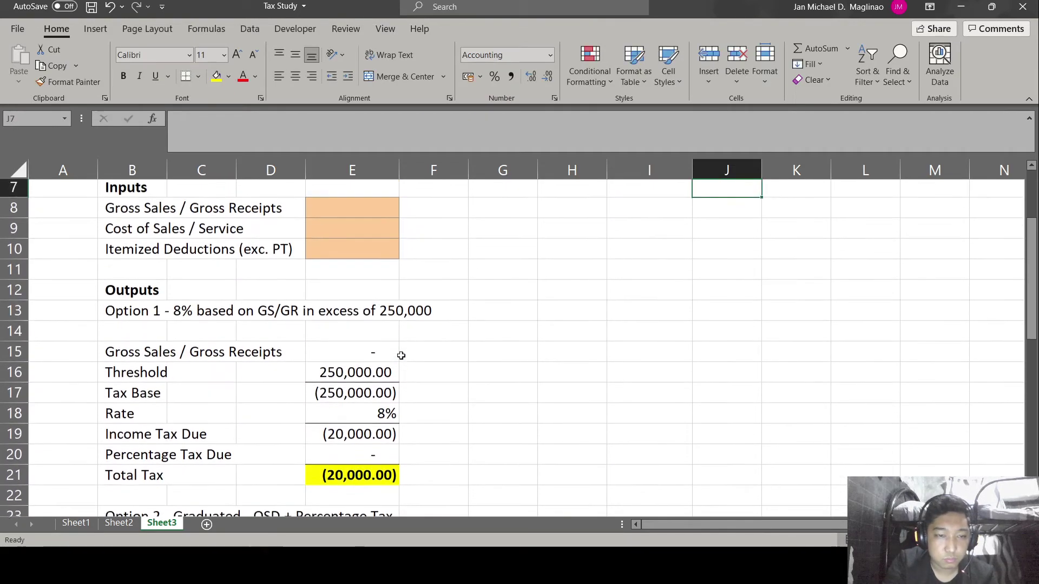
- Link cell K6 under Option 3 to the Option 3 Total Tax with the formula =E44
key("Up")
scroll(401, 355, "up", 1)
key("Right")
type("=")
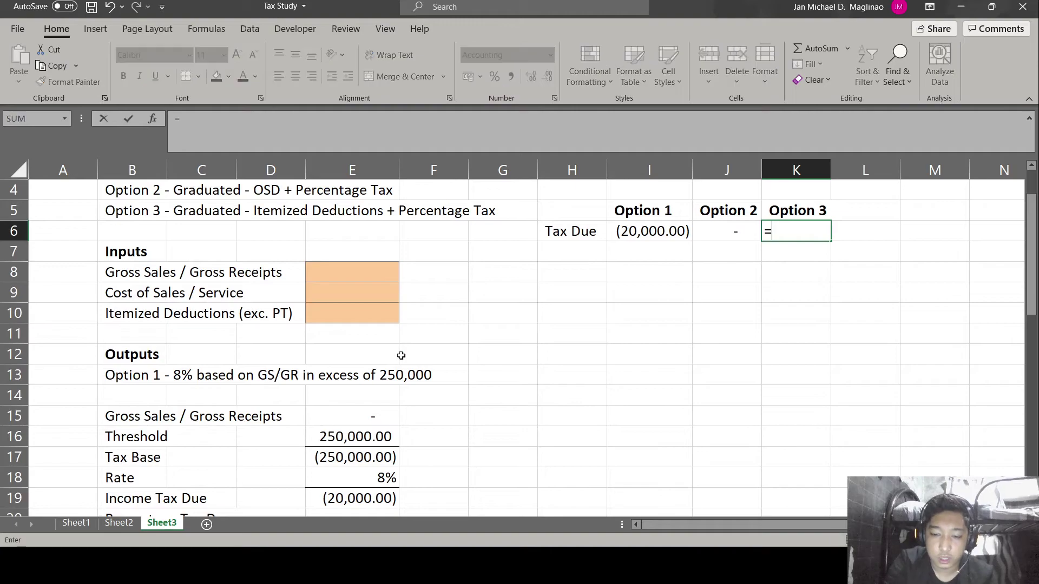
key("Left")
key("Left")
key("Left")
key("Left")
key("Left")
key("Left")
key("Left")
key("Down")
key("Down")
key("Down")
key("Down")
key("Down")
key("Down")
key("Down")
key("Down")
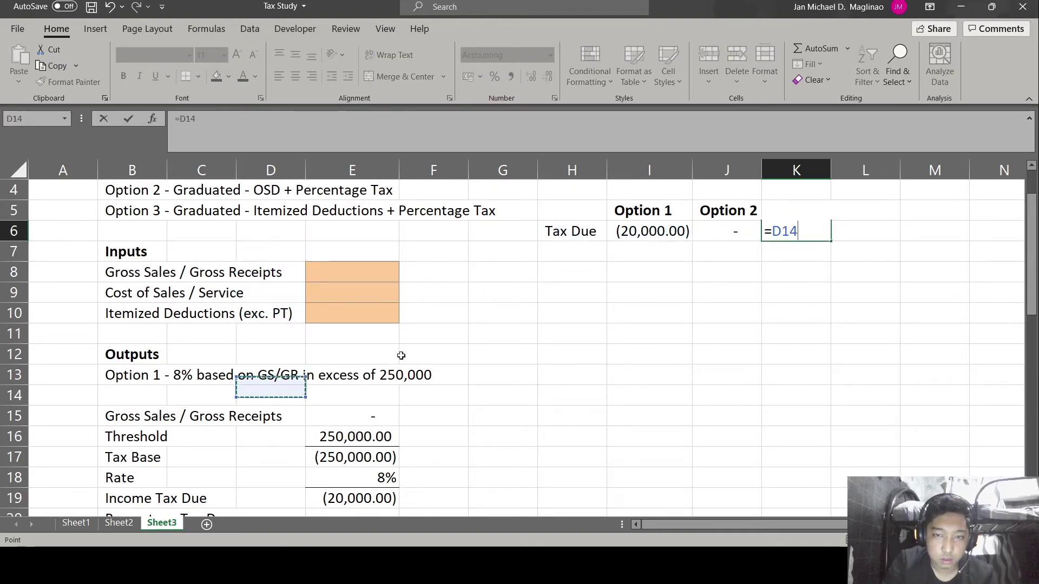
key("Down")
key("Down")
key("Down")
key("Down")
key("Down")
key("Down")
key("Down")
key("Down")
key("Down")
key("Down")
key("Down")
key("Down")
key("Down")
key("Down")
key("Down")
key("Down")
key("Down")
key("Down")
key("Down")
key("Down")
key("Right")
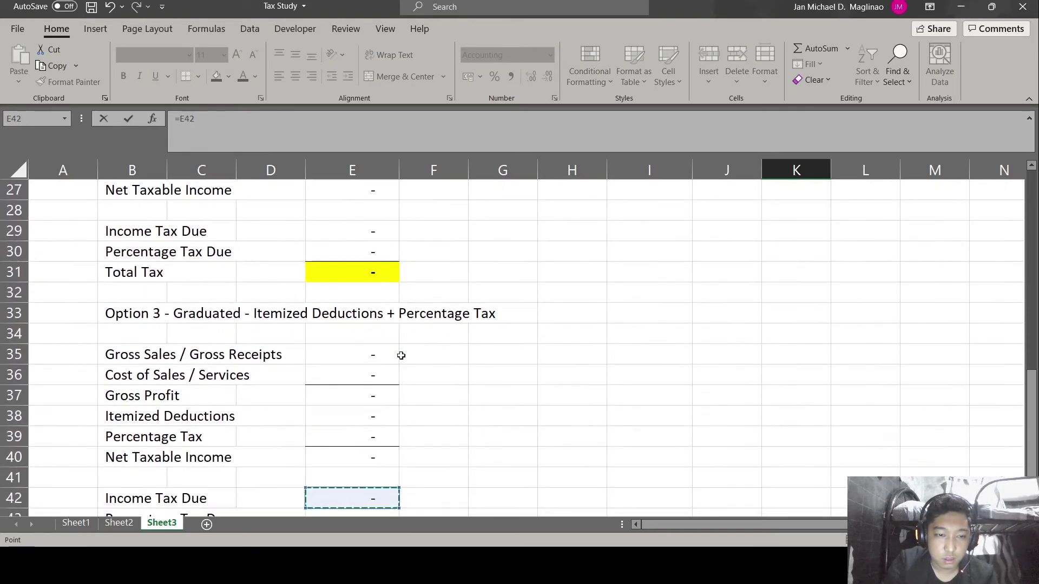
key("Right")
key("Down")
key("Down")
key("Down")
key("Down")
key("Left")
key("Up")
key("Up")
key("Return")
- Enter the bold label "Best Option" in cell H8, two rows below Tax Due
scroll(401, 356, "up", 5)
key("Up")
key("Up")
key("Up")
key("Left")
key("Down")
key("Down")
key("Down")
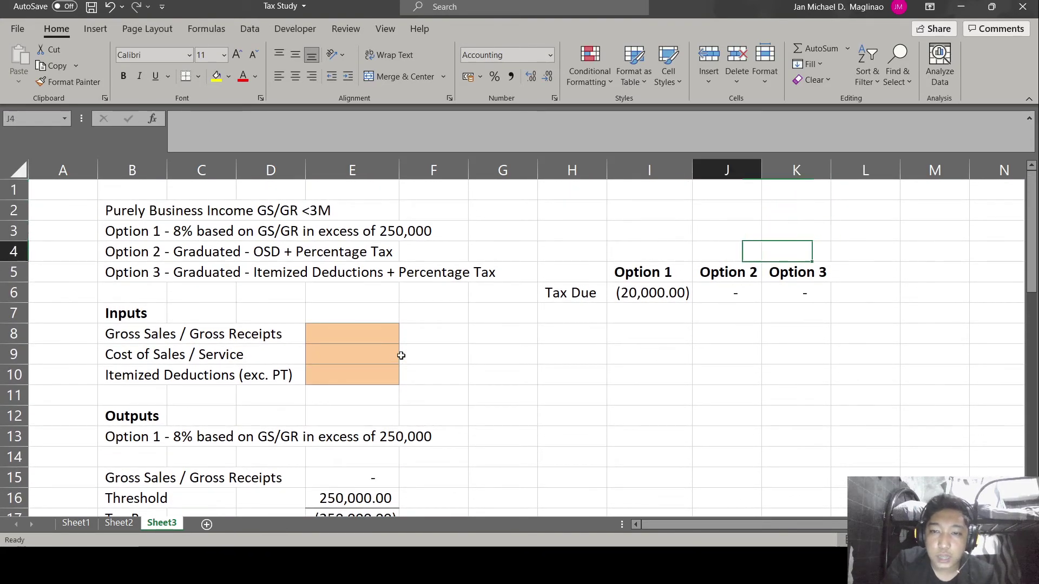
key("Left")
key("Left")
key("Down")
key("Down")
key("Up")
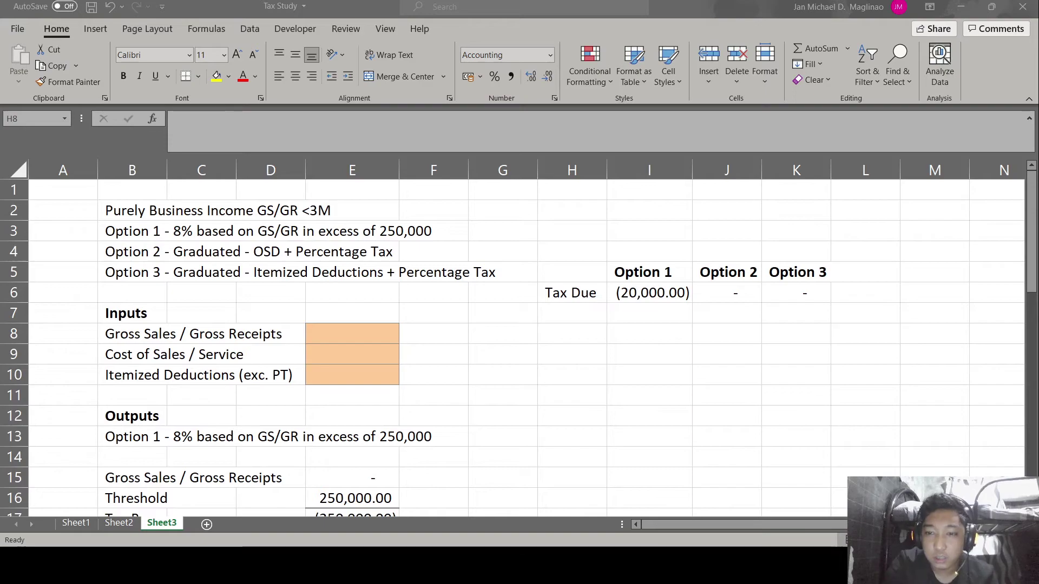
key("alt+Tab")
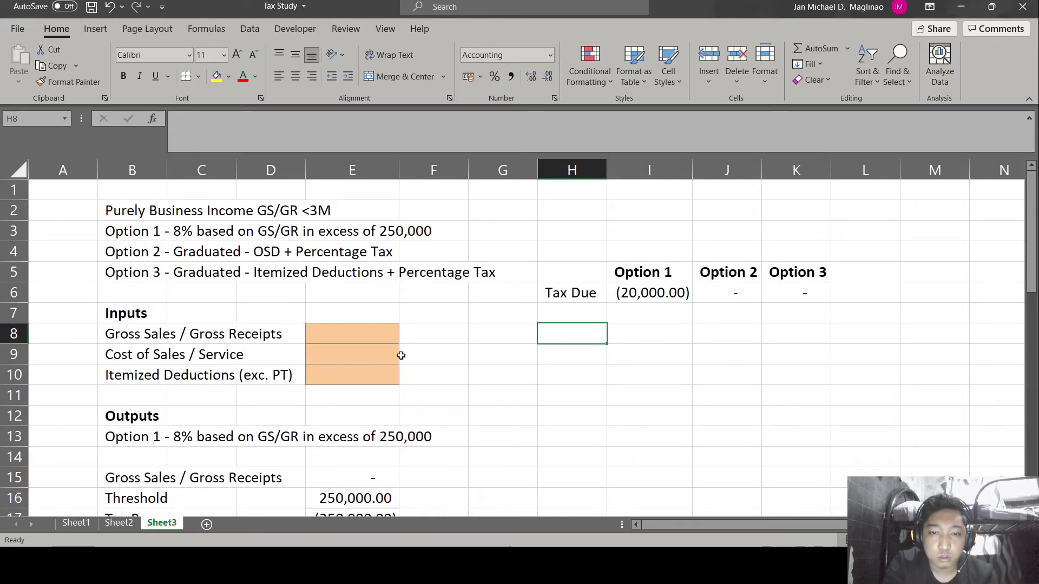
type("Best Option")
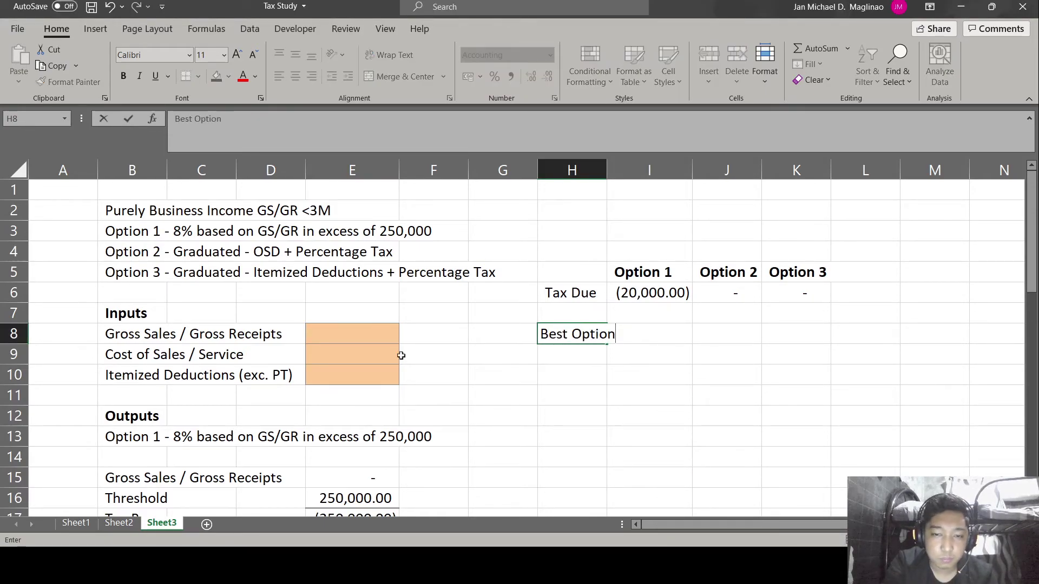
key("ctrl+Return")
key("ctrl+b")
key("Down")
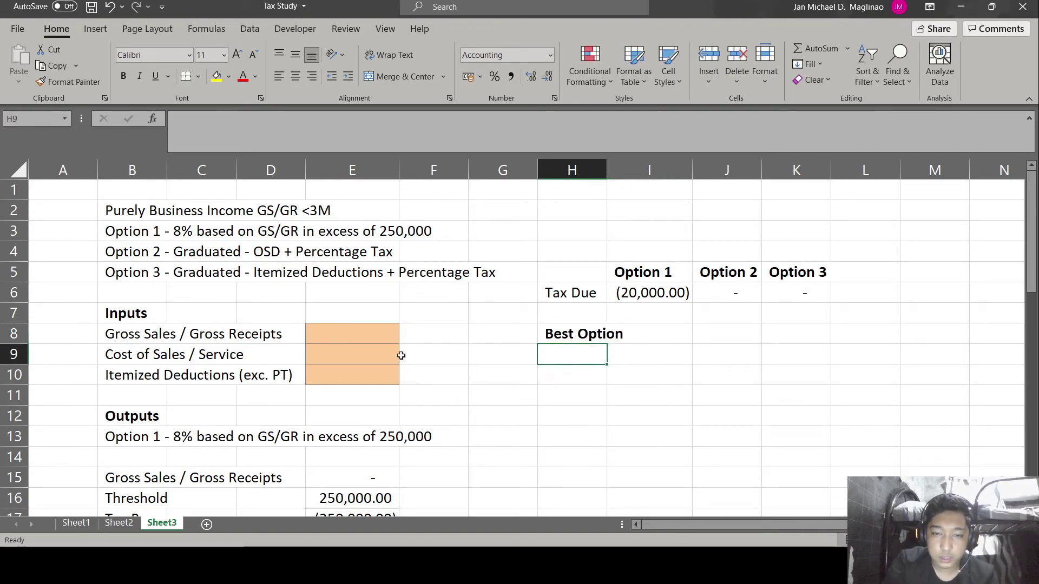
- Autofit column H to the width of the "Best Option" label
key("Up")
key("alt+h")
key("o")
key("i")
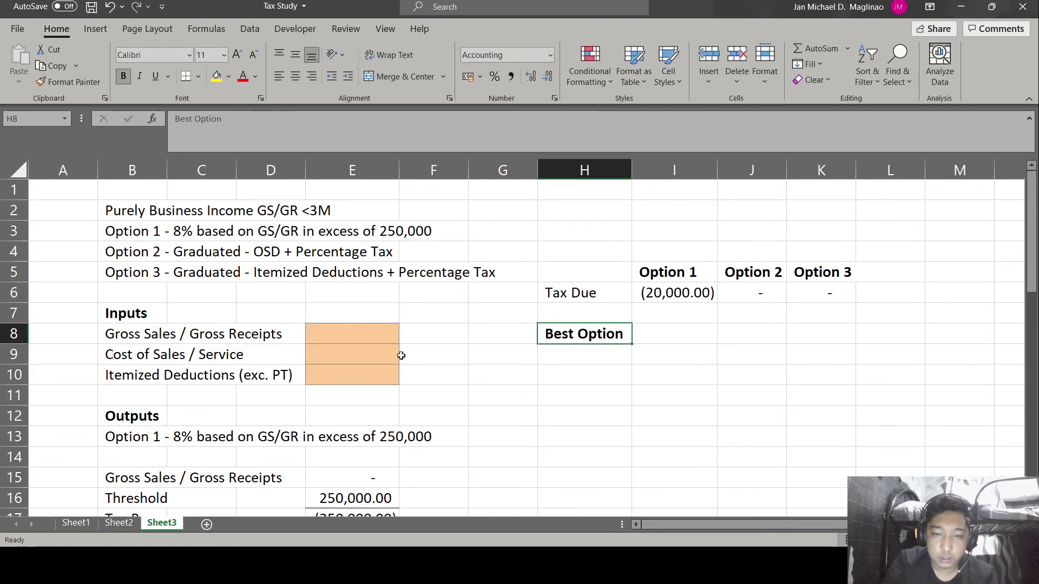
- Copy the Best Option label to H9, extend it to "Best Option - Tax Due", and autofit column H
key("ctrl+c")
key("Down")
key("ctrl+v")
key("F2")
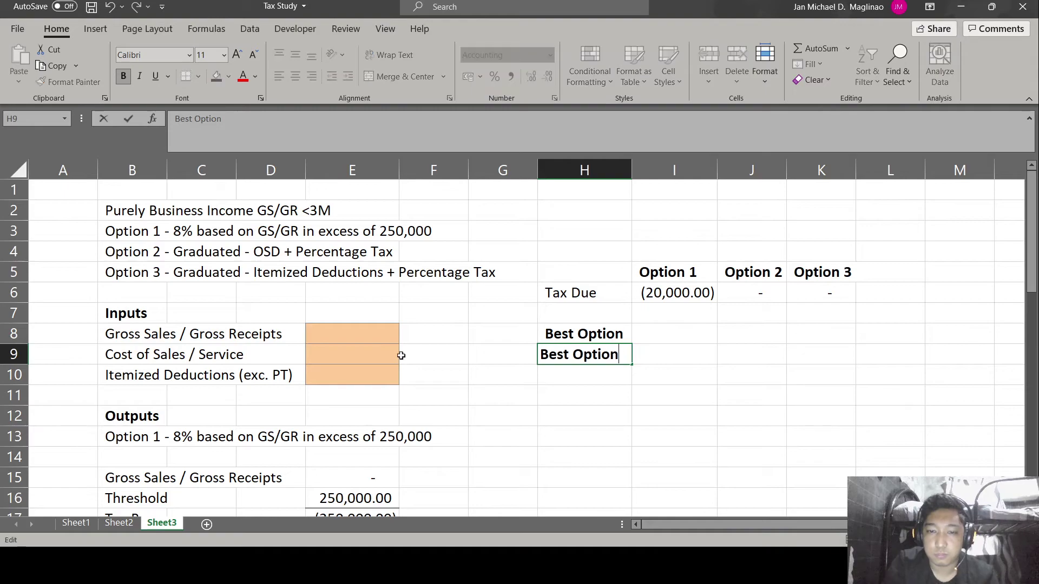
type("- Tax Due")
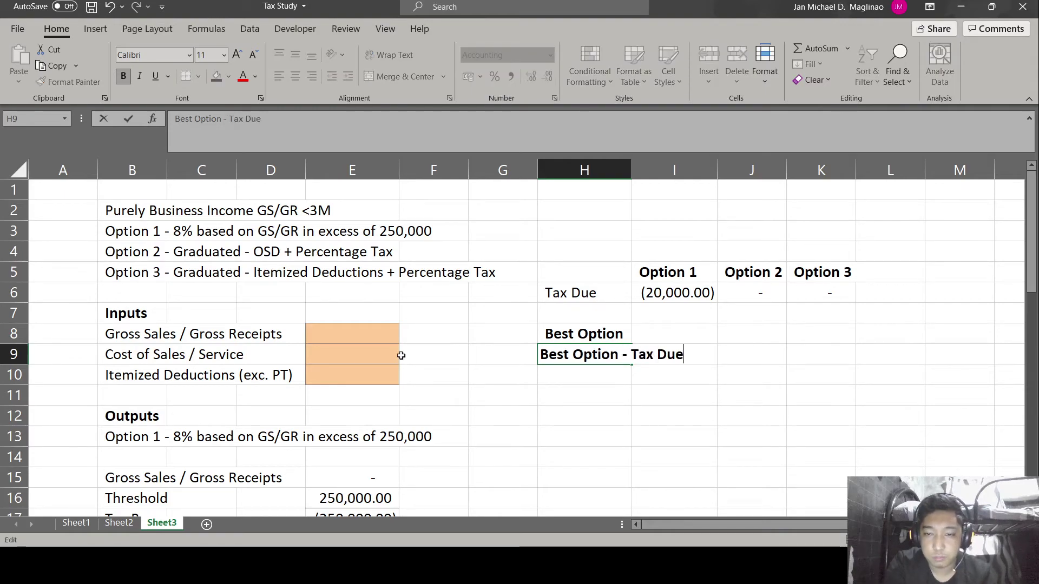
key("ctrl+Return")
key("alt+h")
key("o")
key("i")
- Calculate the lowest tax due of the three options in I9 with =MIN(I6:K6)
key("Right")
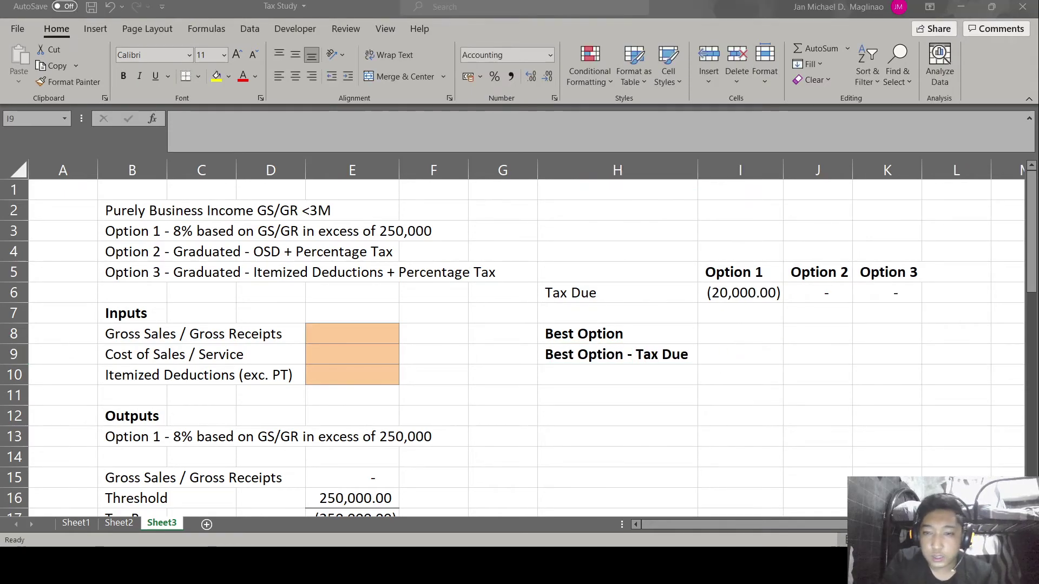
type("=")
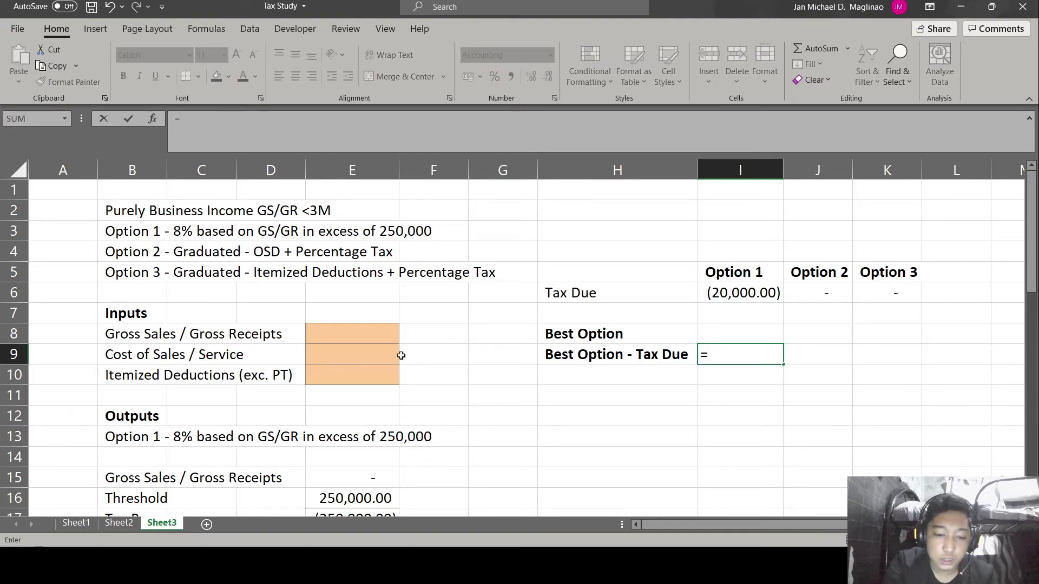
type("min(")
key("Up")
key("Up")
key("Up")
key("shift+Right")
key("shift+Right")
key("ctrl+Return")
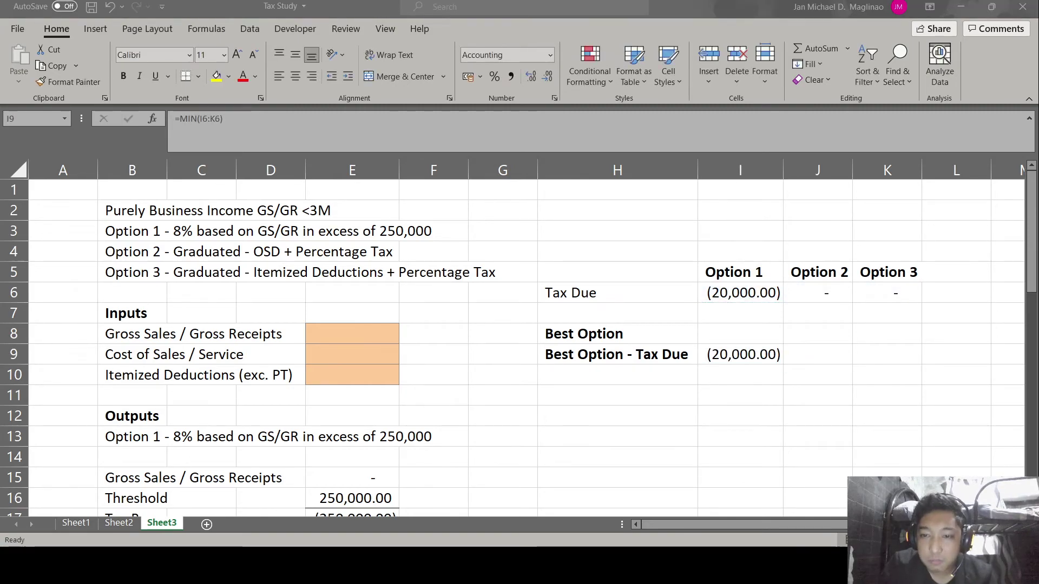
- Return the name of the cheapest option in I8 with the formula =XLOOKUP(I9,I6:K6,I5:K5)
key("Up")
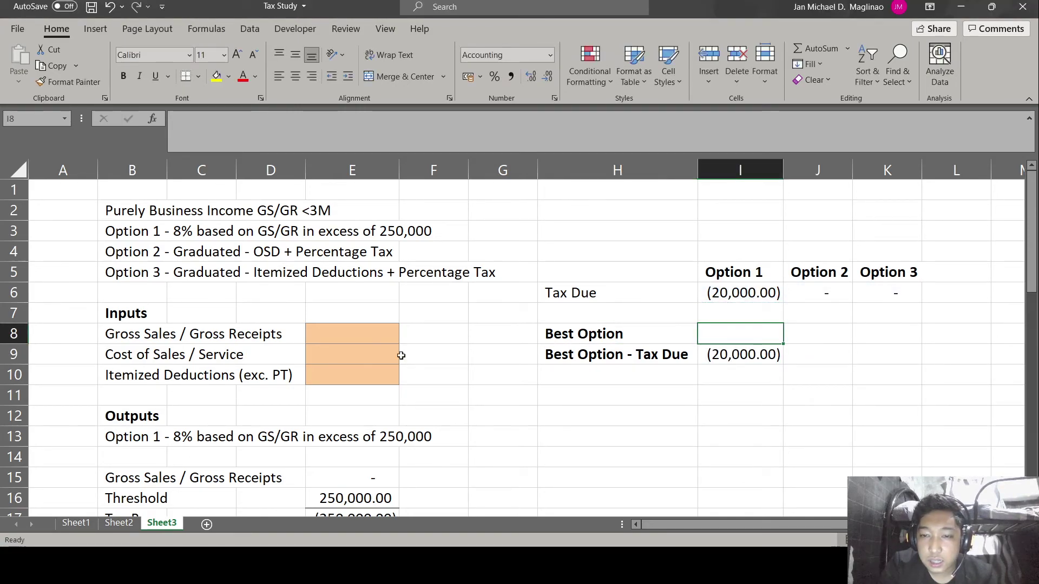
type("=xlo")
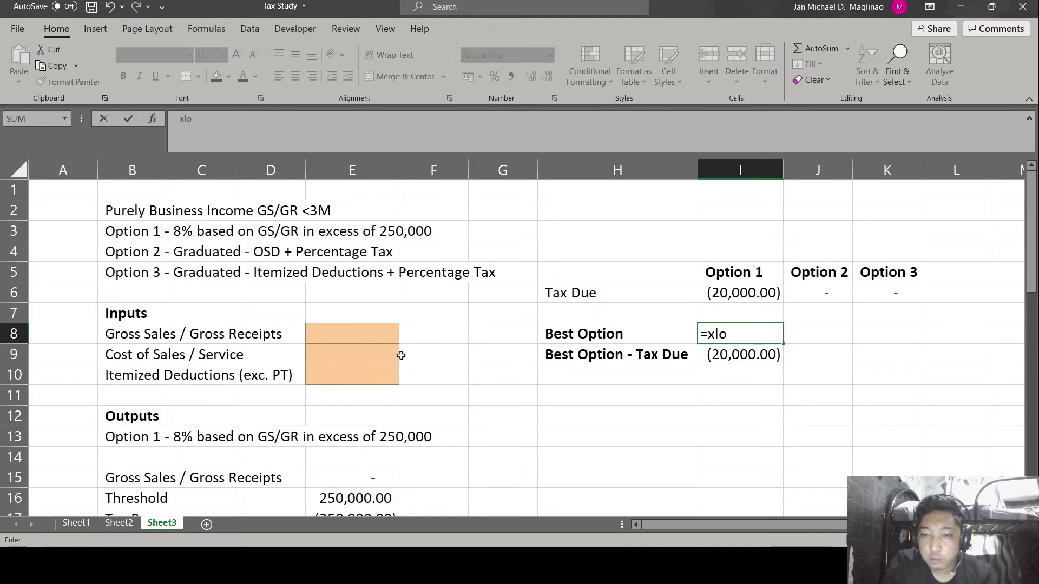
key("Tab")
key("Down")
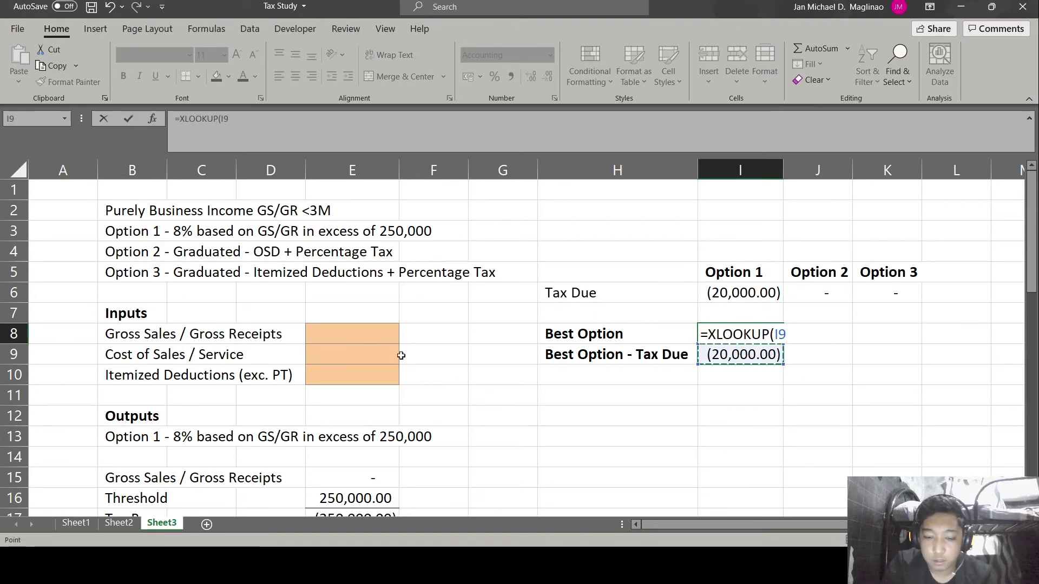
type(",")
left_click_drag(736, 292, 891, 296)
type(",")
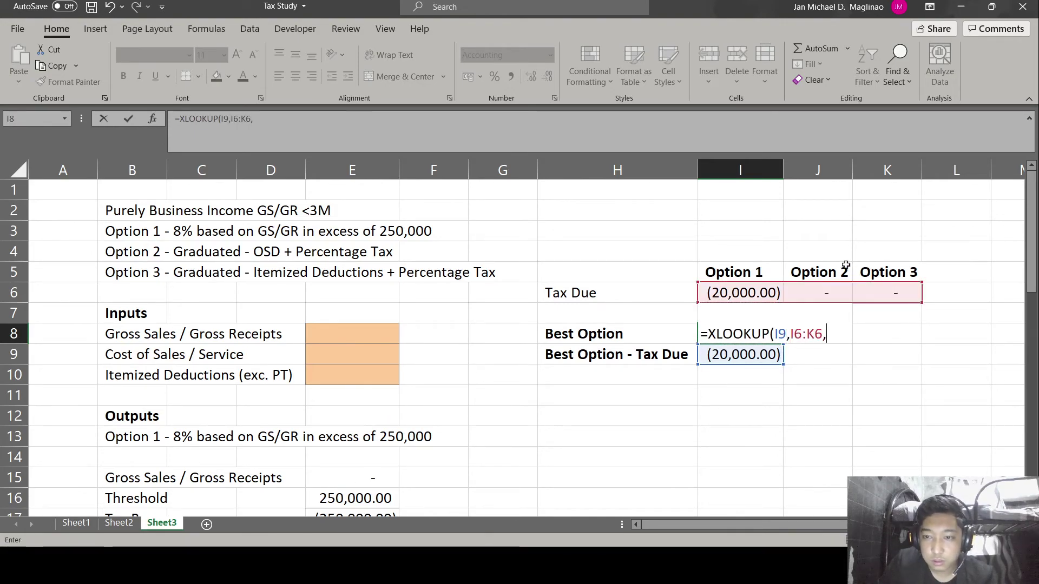
left_click_drag(745, 271, 883, 268)
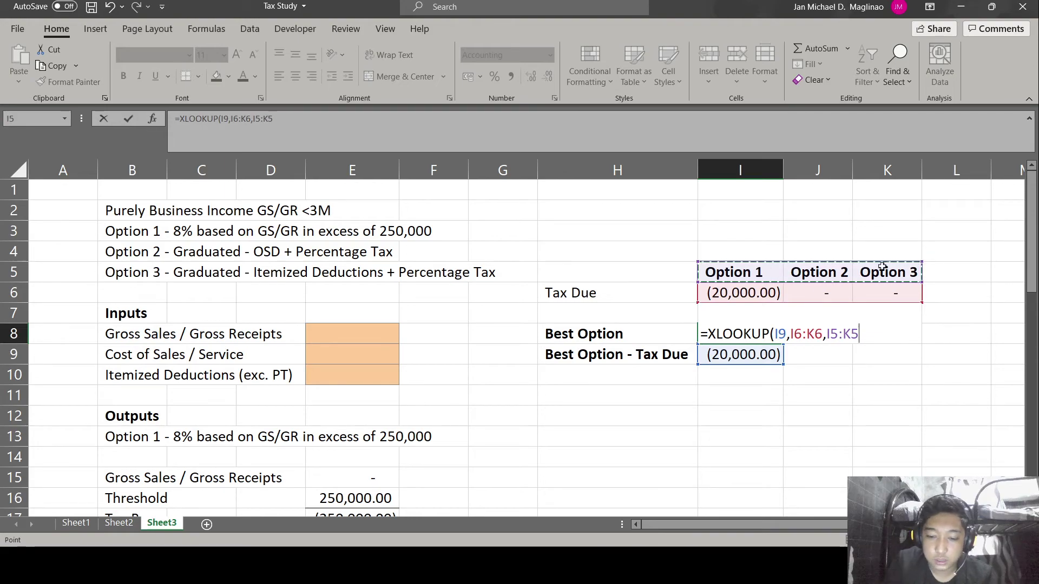
key("Return")
- Save the Tax Study workbook
key("alt+Tab")
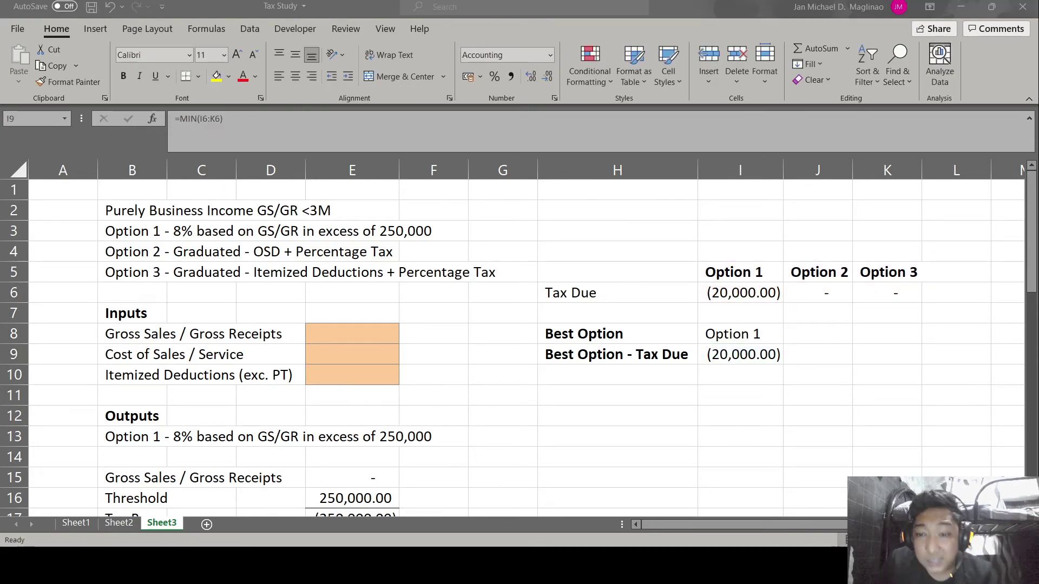
key("alt+Tab")
left_click(490, 431)
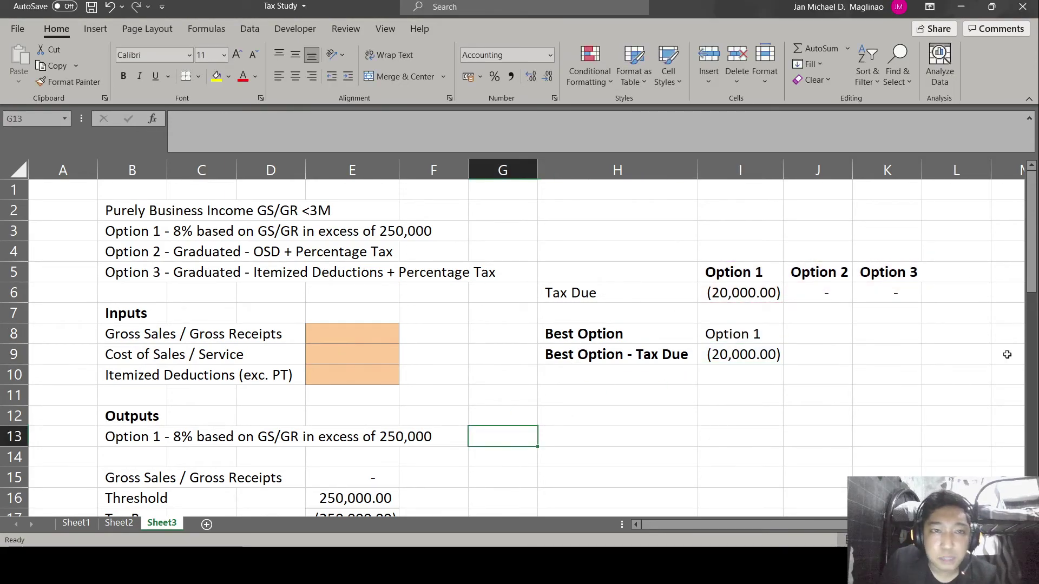
key("ctrl+s")
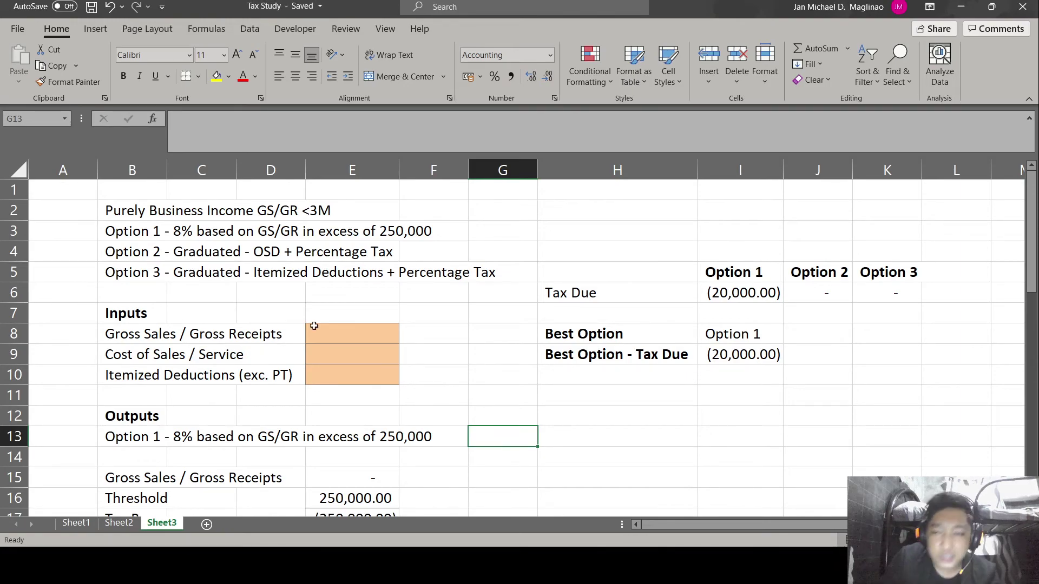
key("alt+Tab")
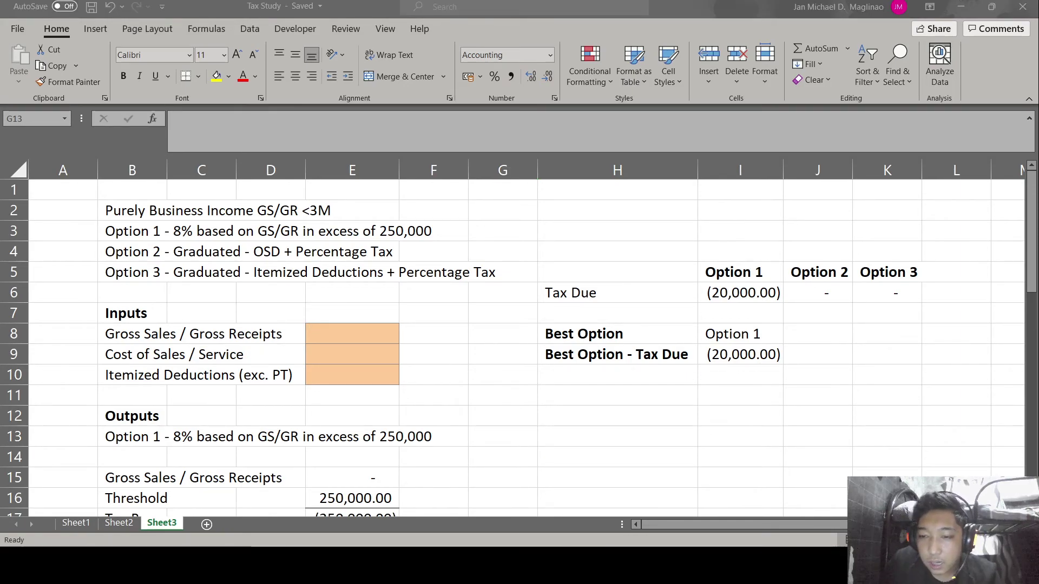
key("alt+Tab")
key("alt+Tab")
key("alt+Tab")
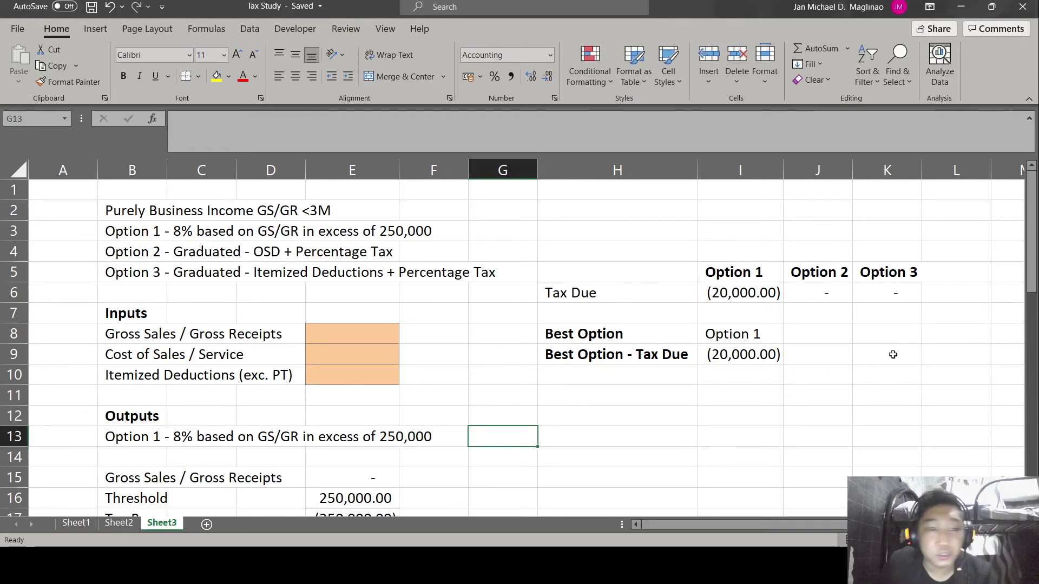
- Enter 500,000 as the Gross Sales / Gross Receipts in E8 and widen columns I to K to fit their amounts
left_click(346, 336)
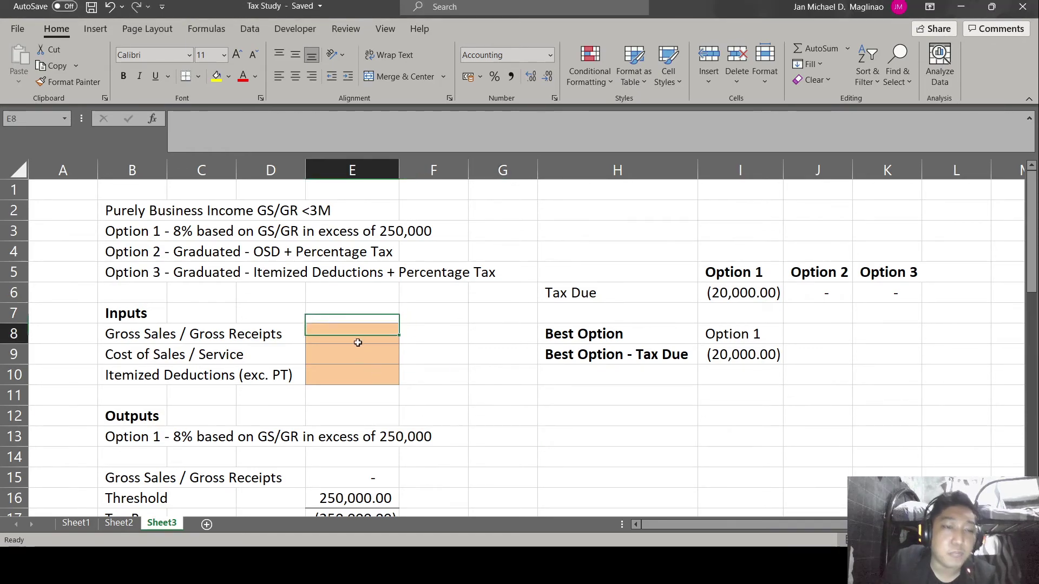
key("alt+Tab")
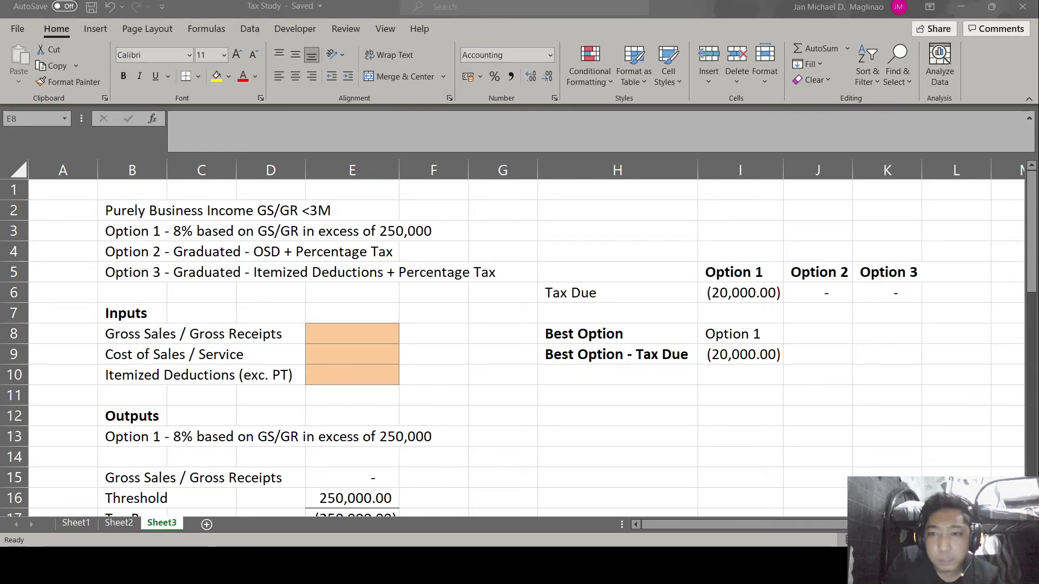
key("alt+Tab")
type("50")
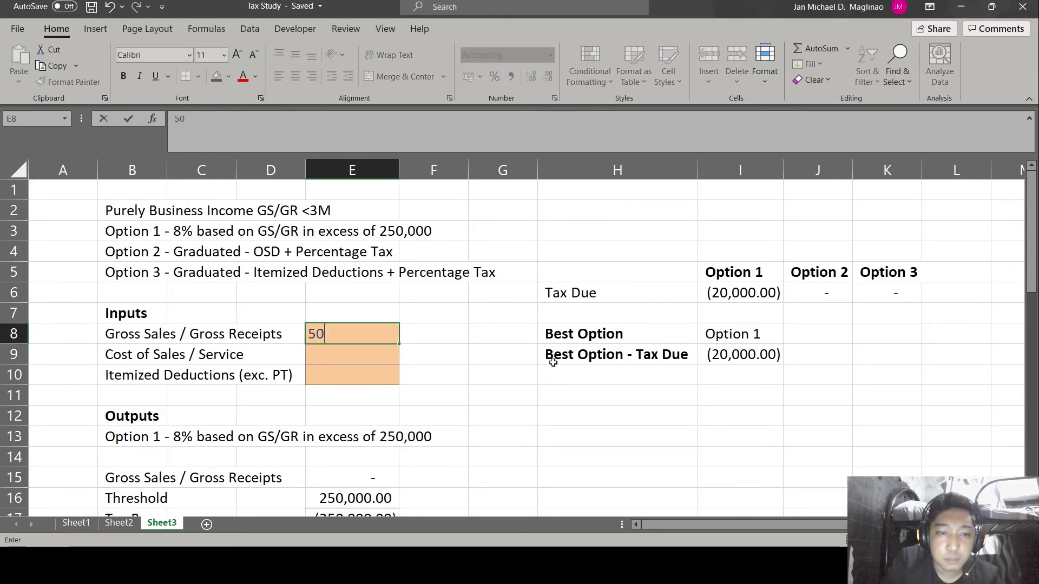
type("0,00000")
key("Return")
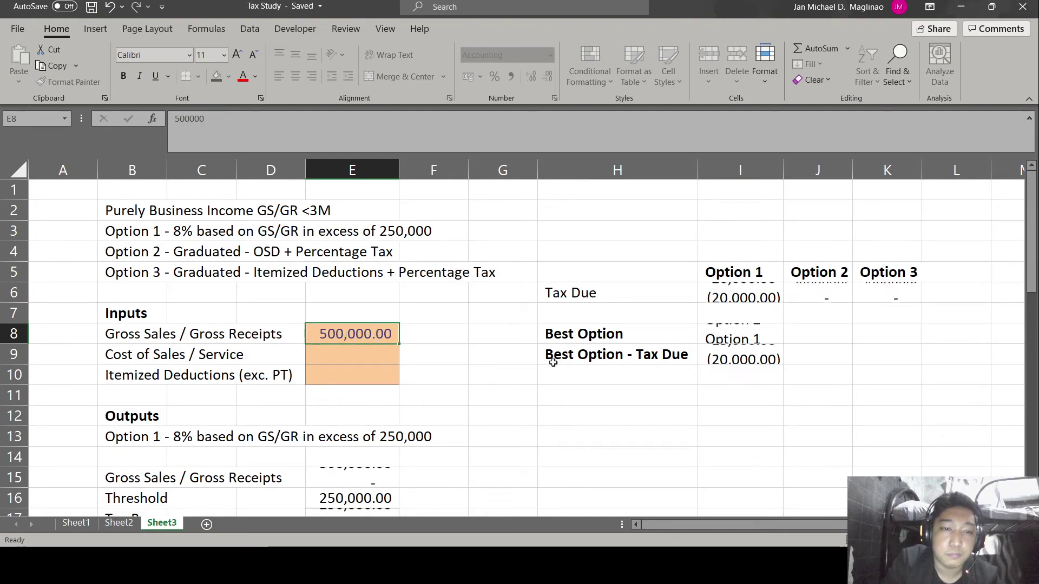
mouse_move(740, 170)
left_mouse_down()
mouse_move(888, 172)
mouse_move(868, 170)
mouse_move(878, 170)
left_mouse_up()
left_click(617, 293)
- Enter 200,000 as the Cost of Sales / Service in E9 and save the workbook
left_click(331, 358)
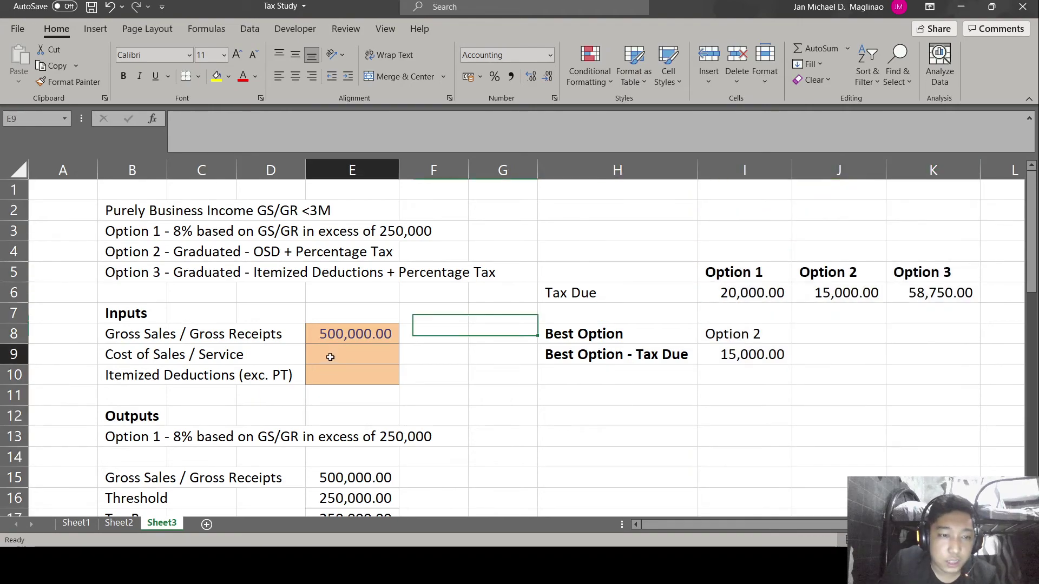
left_click(331, 357)
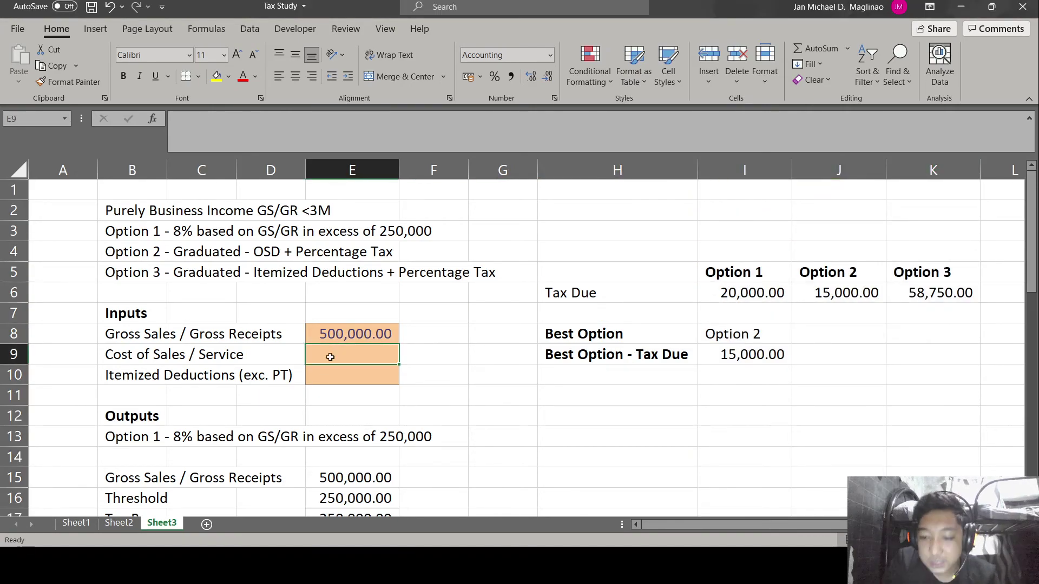
type("200,00")
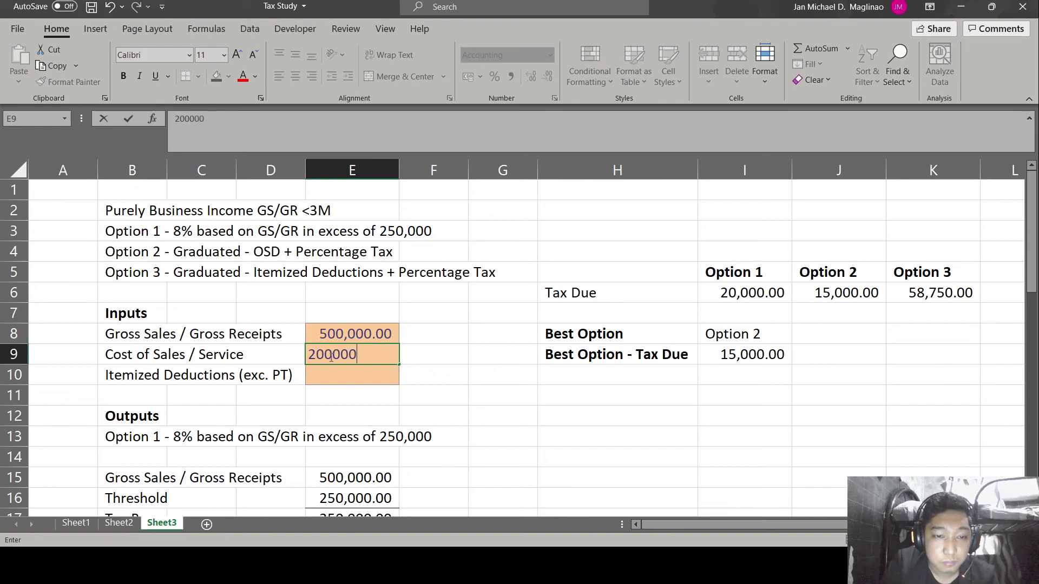
type("0")
key("Return")
key("ctrl+s")
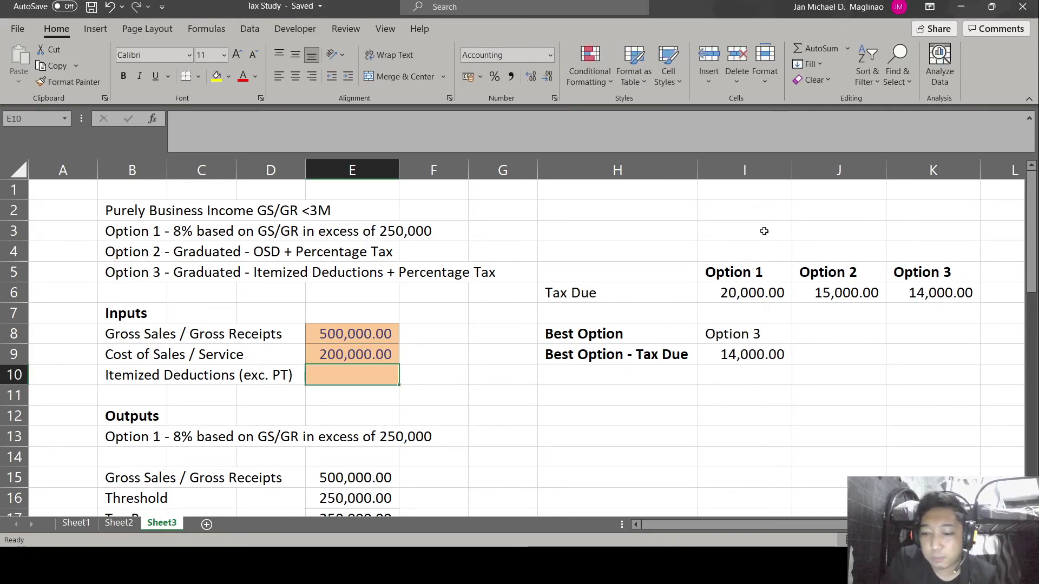
- Enter 60,000 as the Itemized Deductions in E10 and check the tax due under Option 3
type("60000")
key("Return")
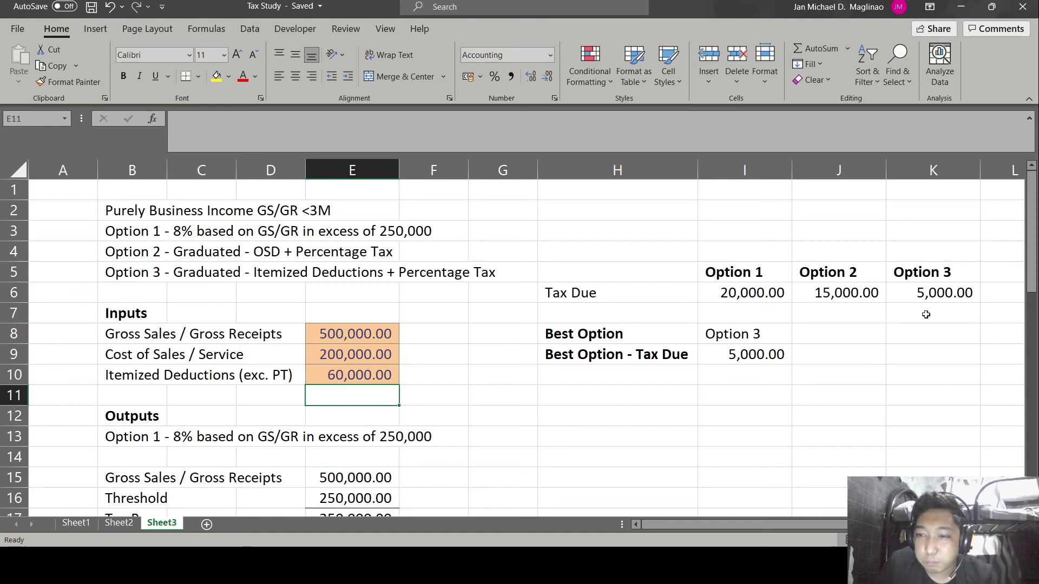
left_click(931, 297)
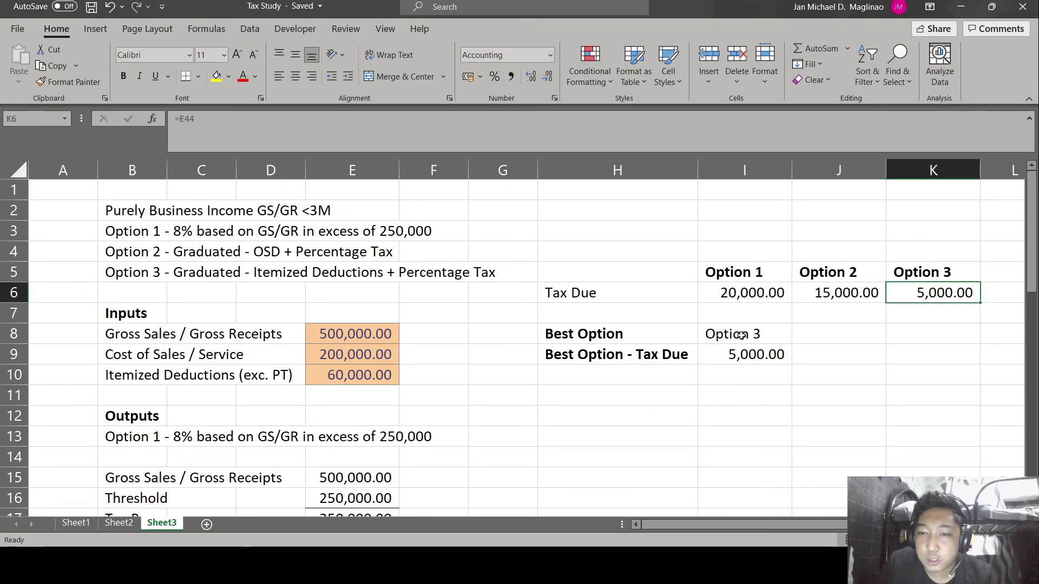
left_click_drag(105, 276, 474, 264)
left_click(359, 376)
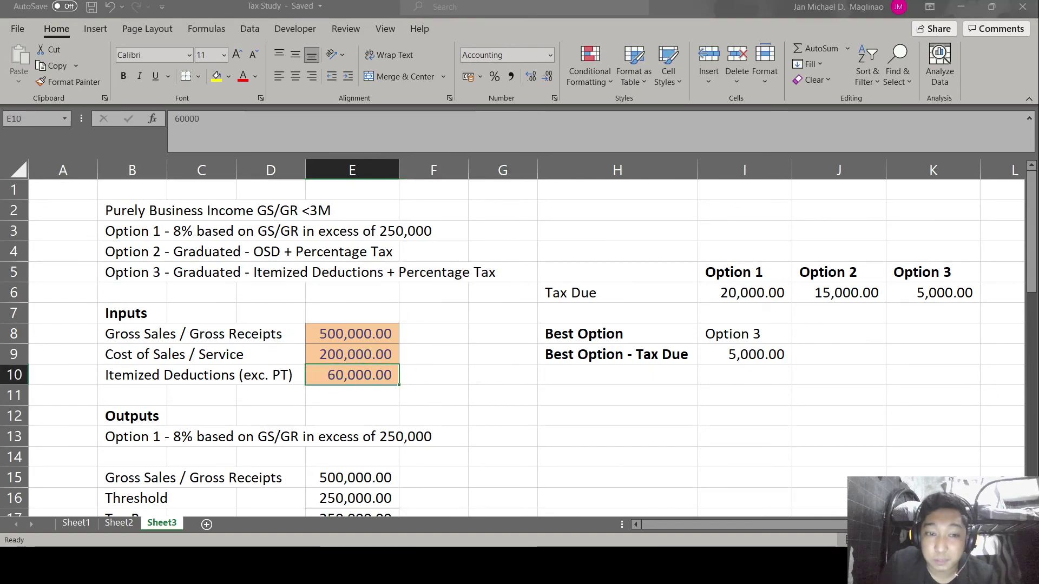
- Review the Cost of Sales / Service input, the Option 1 tax due formula and the descriptions of Options 1 and 2
key("alt+Tab")
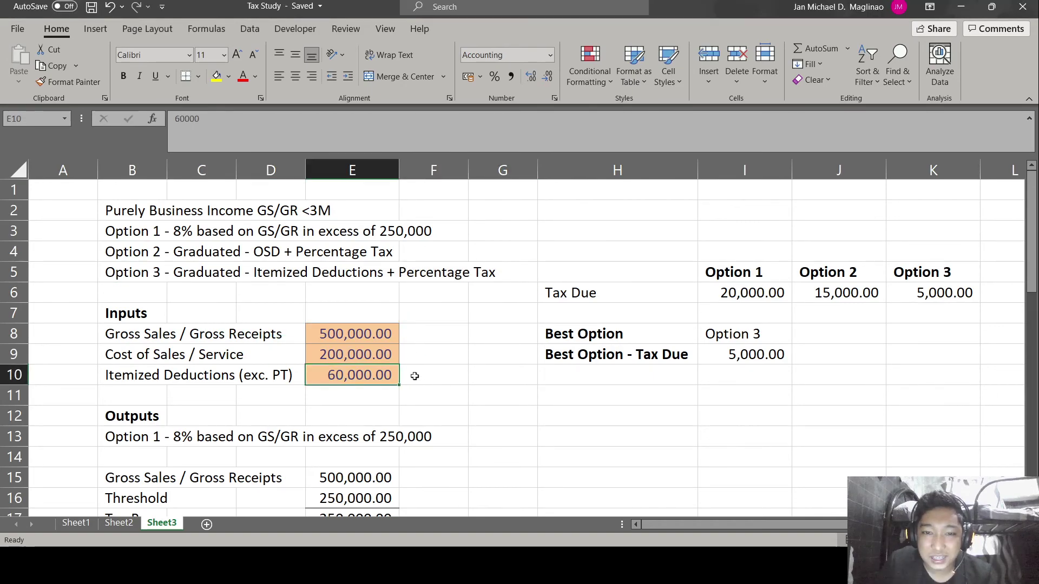
left_click(373, 354)
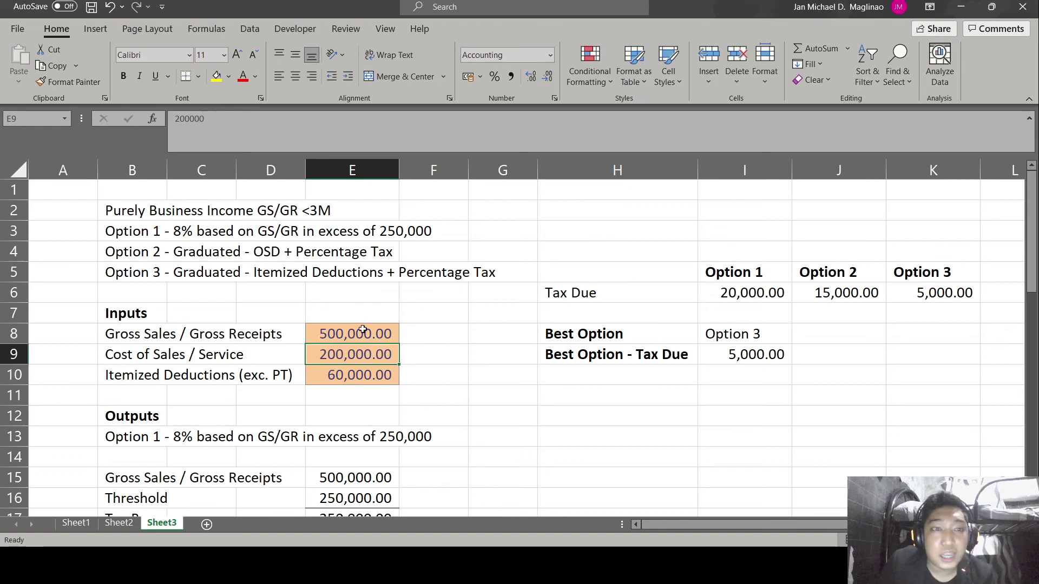
left_click(756, 294)
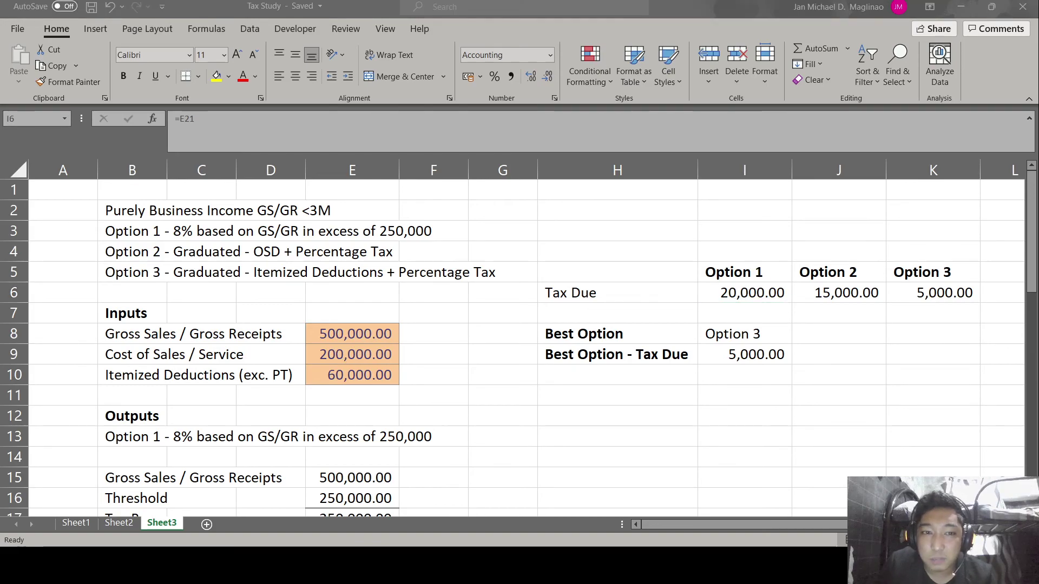
key("alt+Tab")
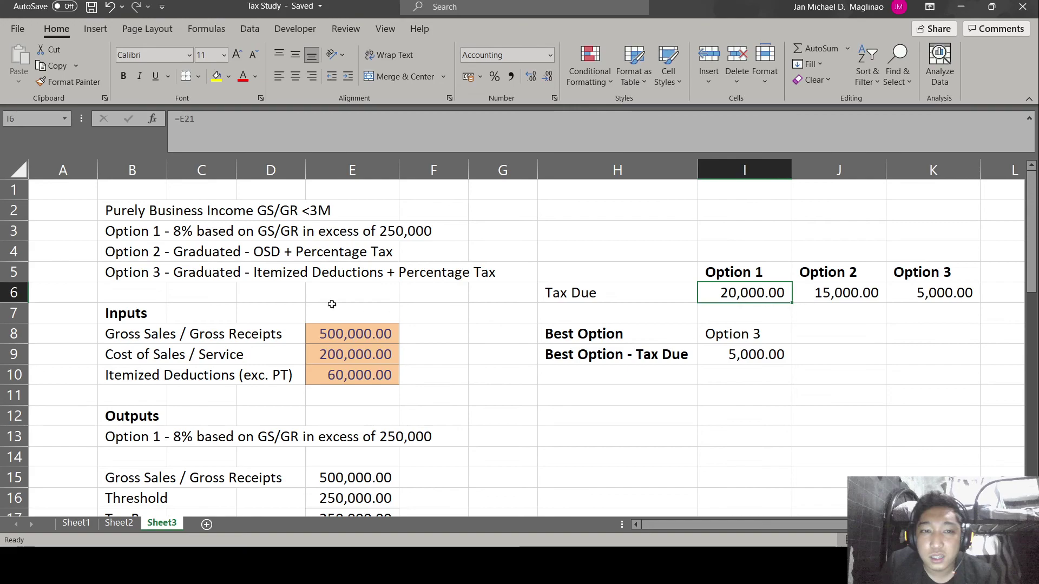
left_click_drag(144, 250, 409, 245)
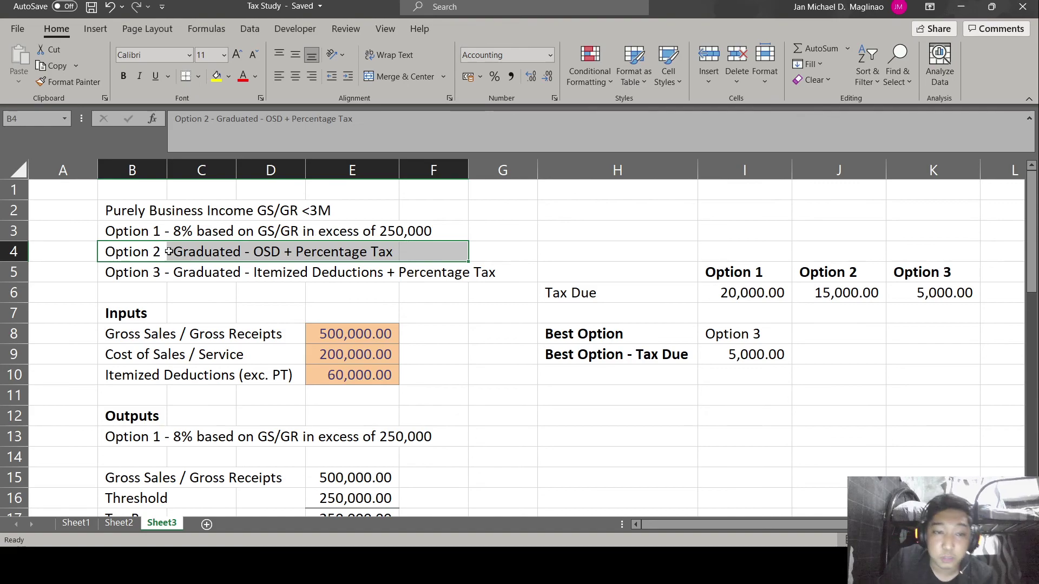
left_click_drag(144, 234, 433, 251)
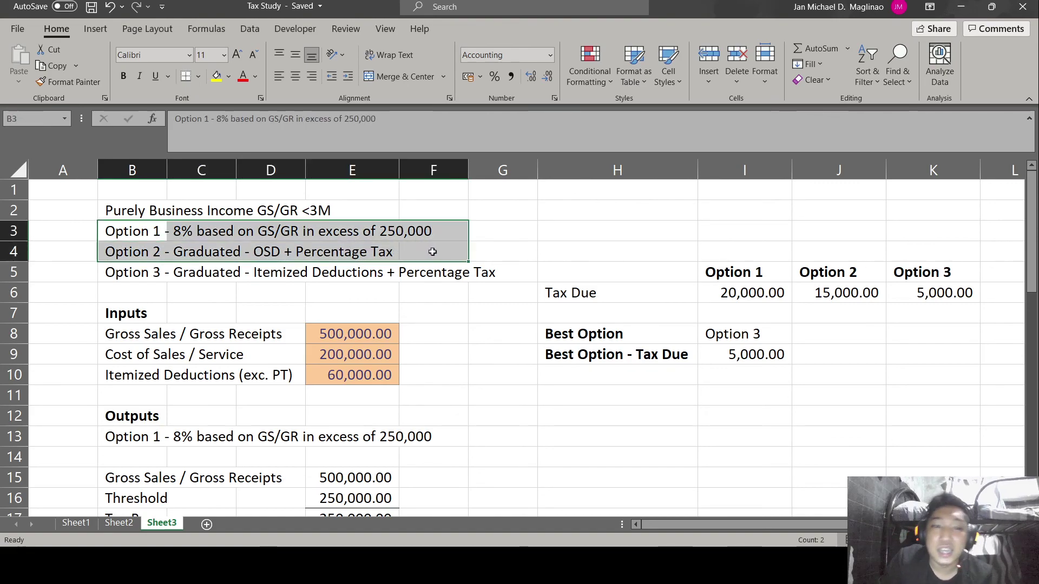
left_click(450, 251)
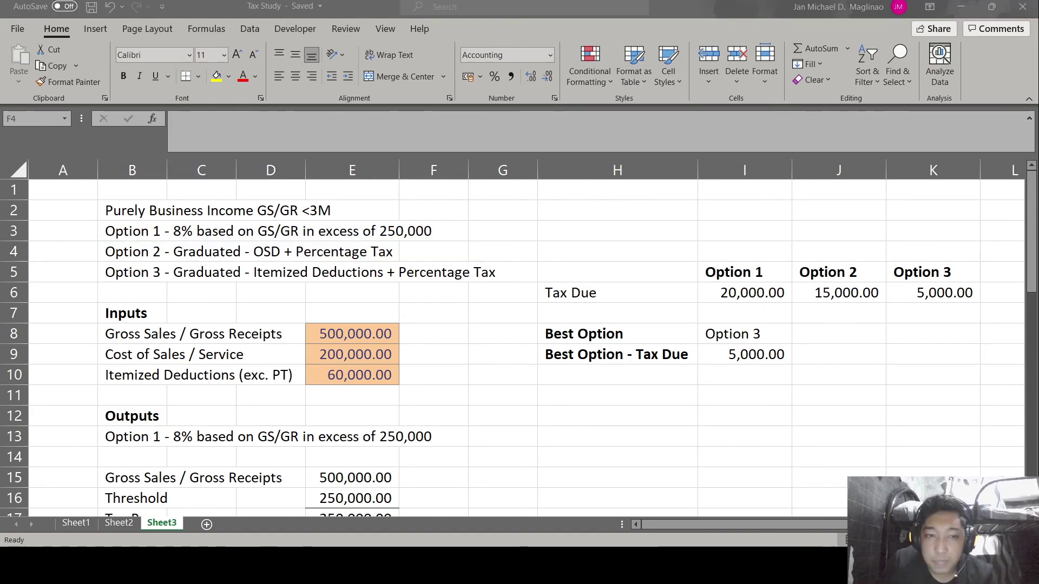
- Select the Gross Sales / Gross Receipts input in E8 and save the Tax Study workbook
left_click(352, 333)
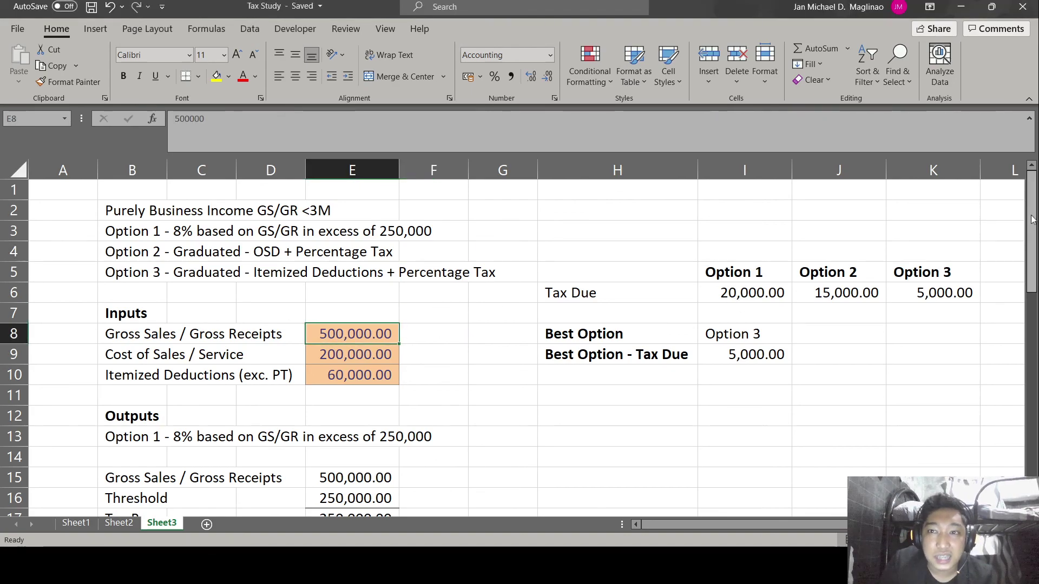
key("ctrl+s")
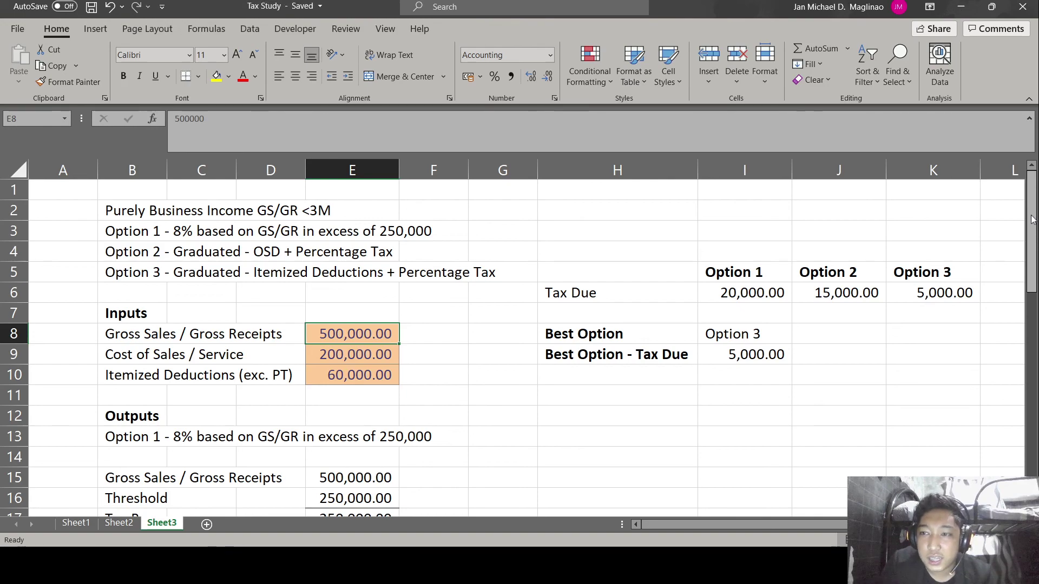
key("alt+Tab")
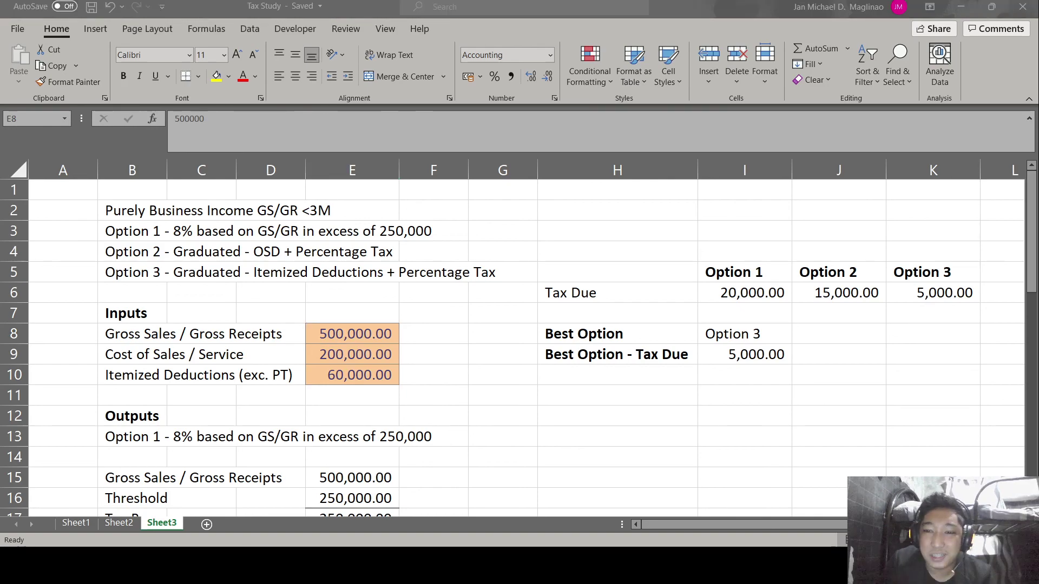